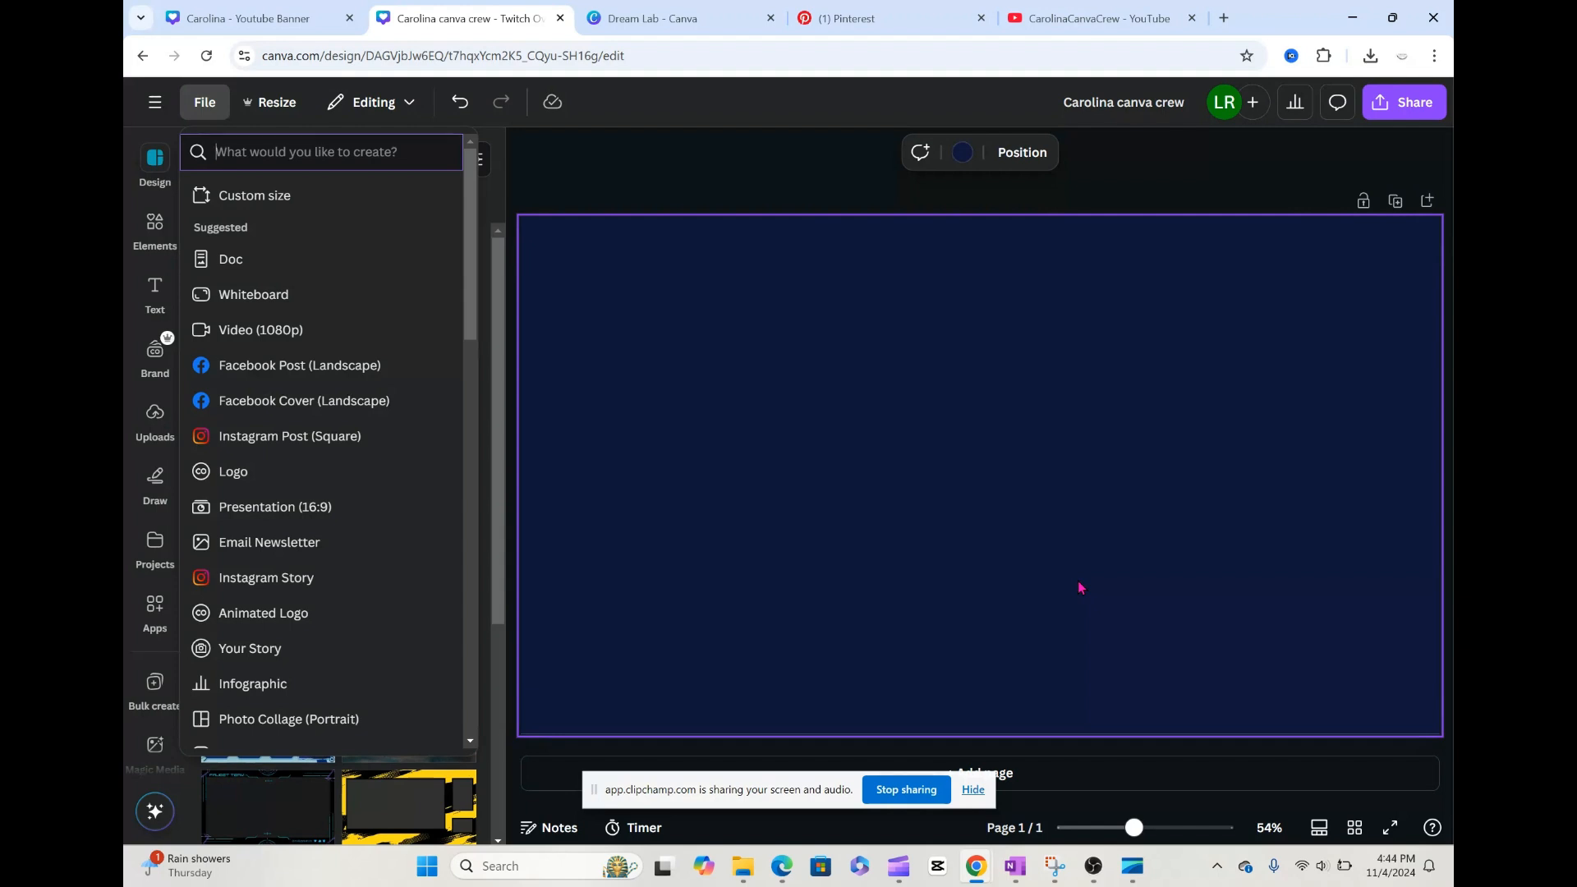
Step: Create a new Twitch Overlay design and apply the recently used purple futuristic gaming stream overlay template with pink frames
{"action": "type", "text": "twitch"}
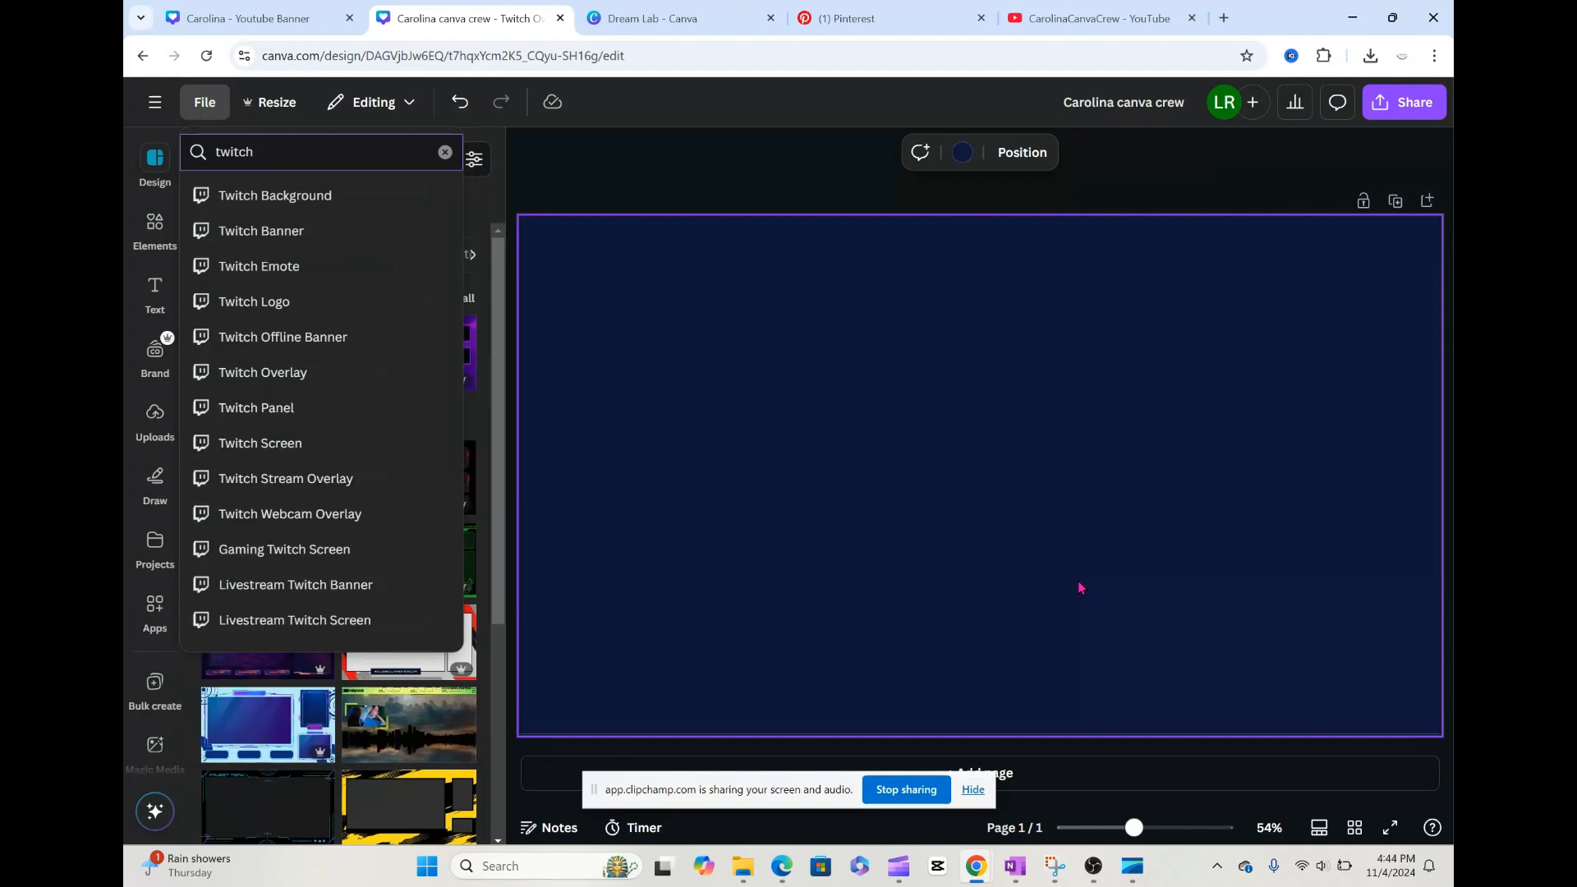
{"action": "left_click", "coordinate": [369, 389]}
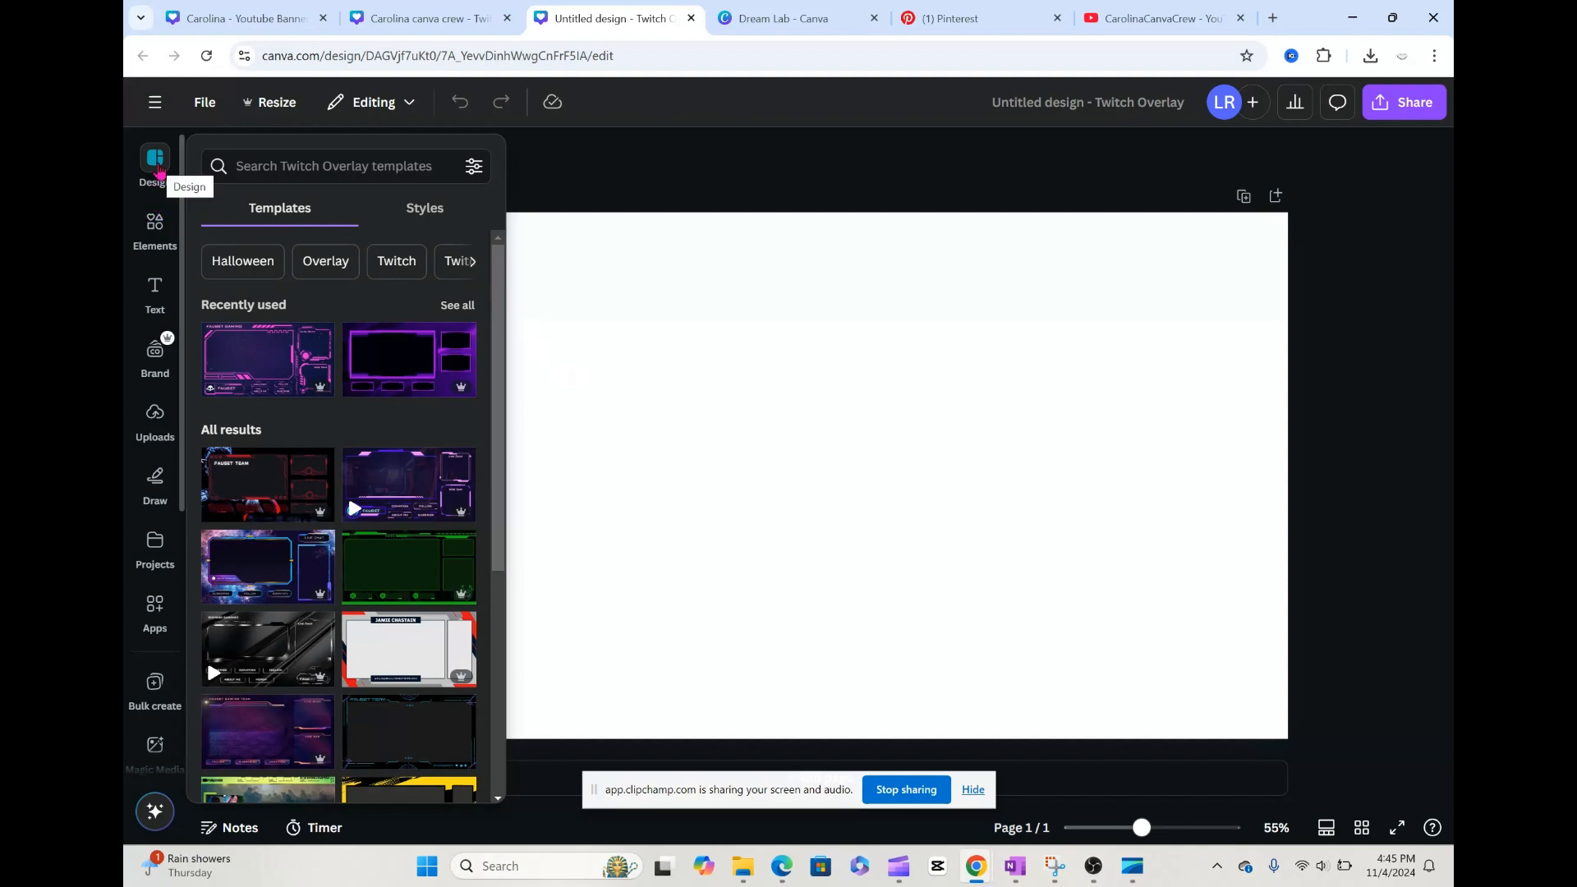
{"action": "left_click_drag", "start_coordinate": [499, 403], "coordinate": [493, 670]}
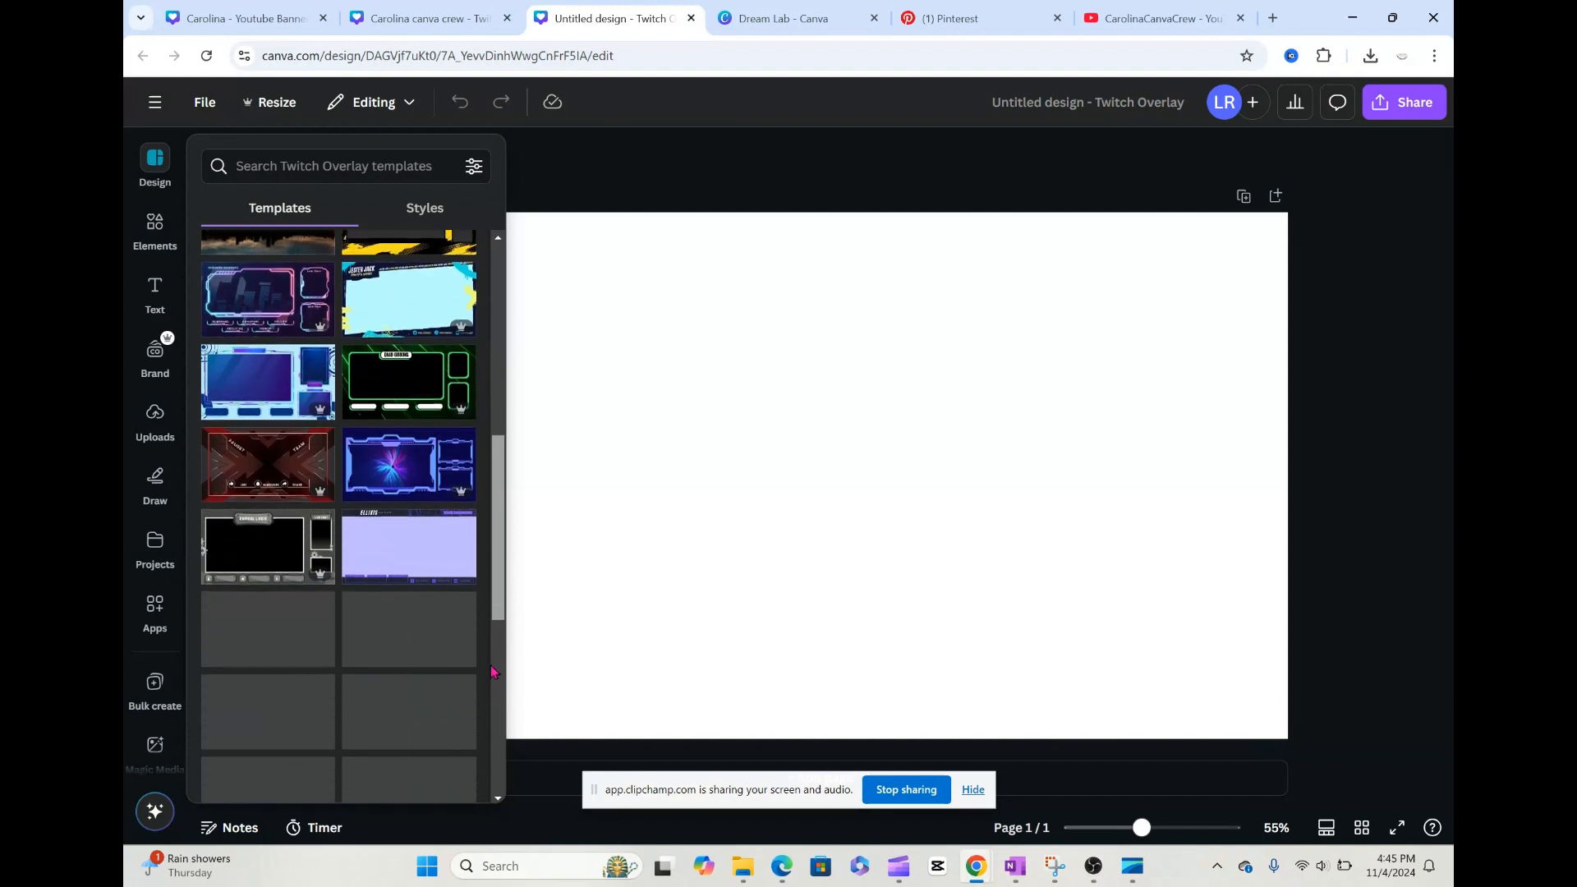
{"action": "scroll", "coordinate": [497, 599], "scroll_direction": "down", "scroll_amount": 2}
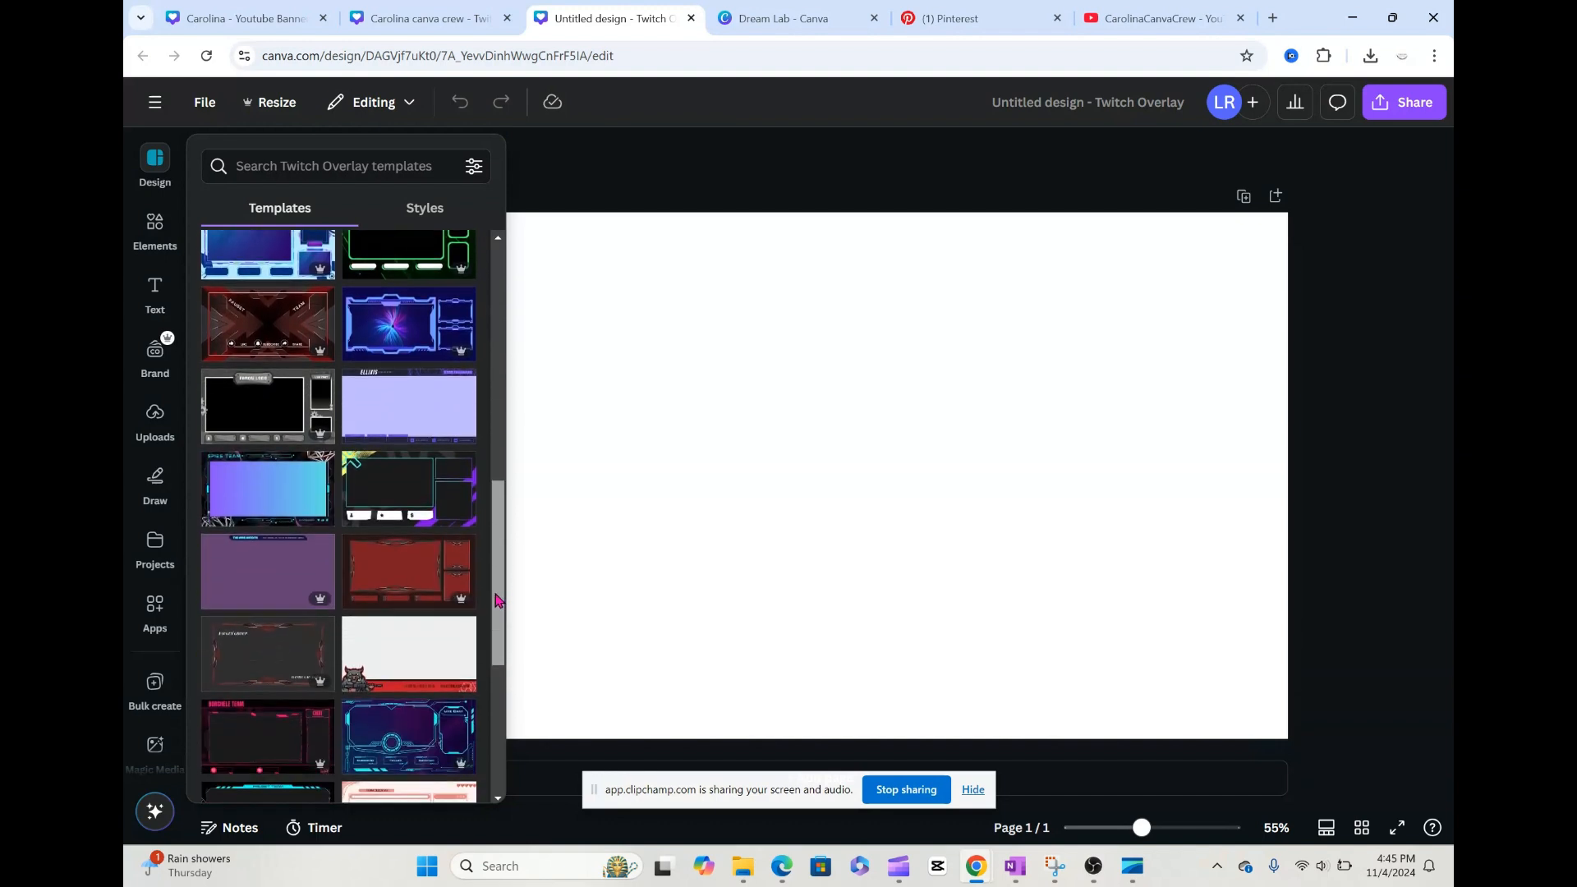
{"action": "left_click_drag", "start_coordinate": [498, 591], "coordinate": [502, 239]}
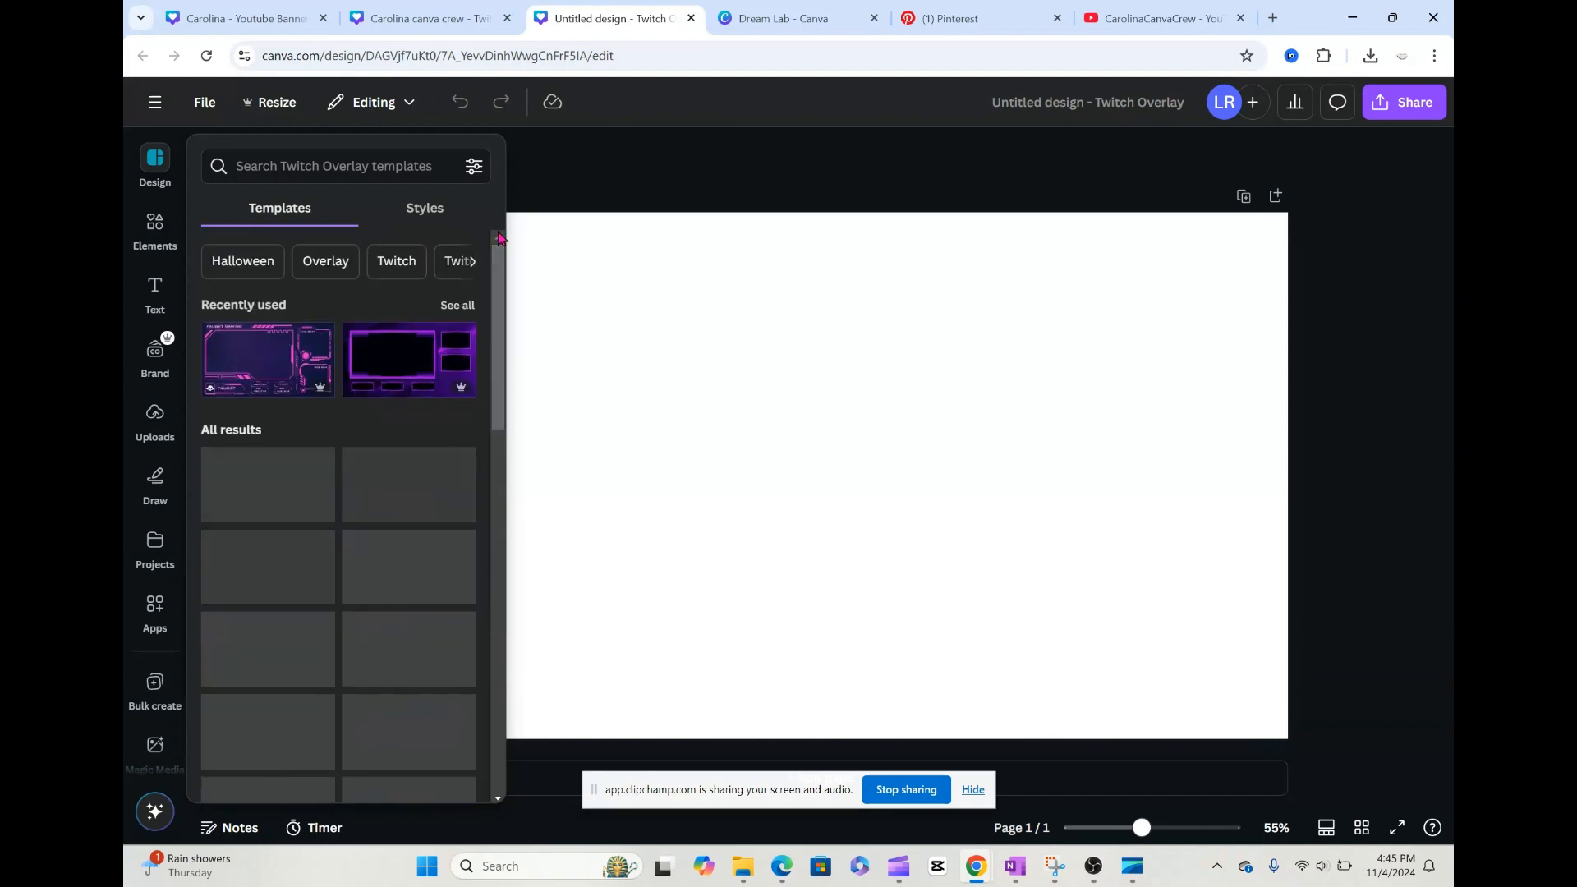
{"action": "left_click", "coordinate": [260, 353]}
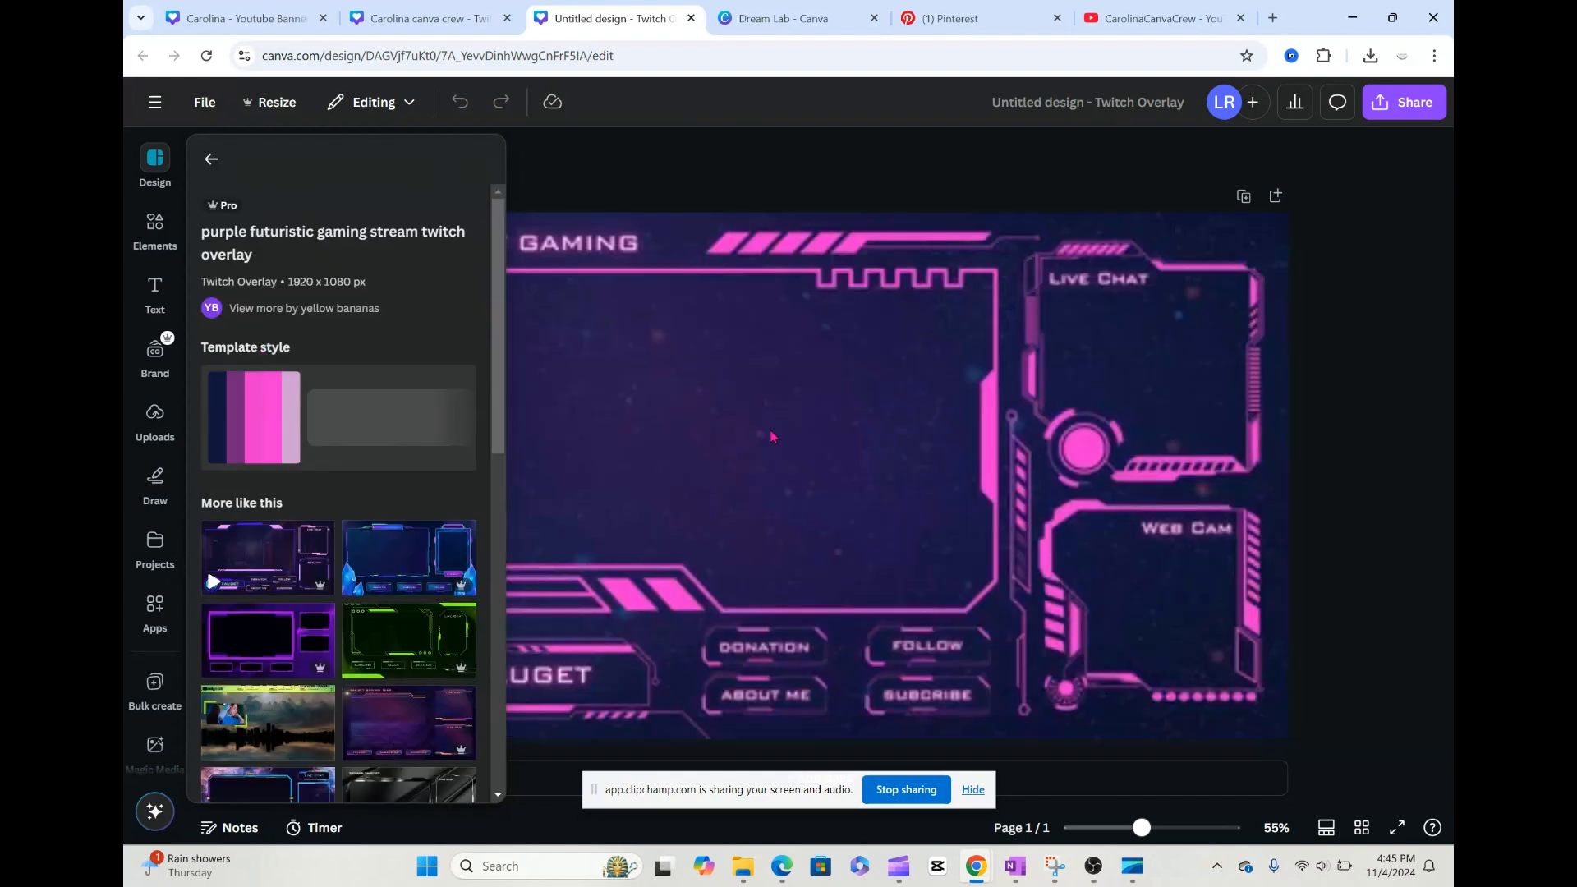
{"action": "left_click", "coordinate": [1369, 509]}
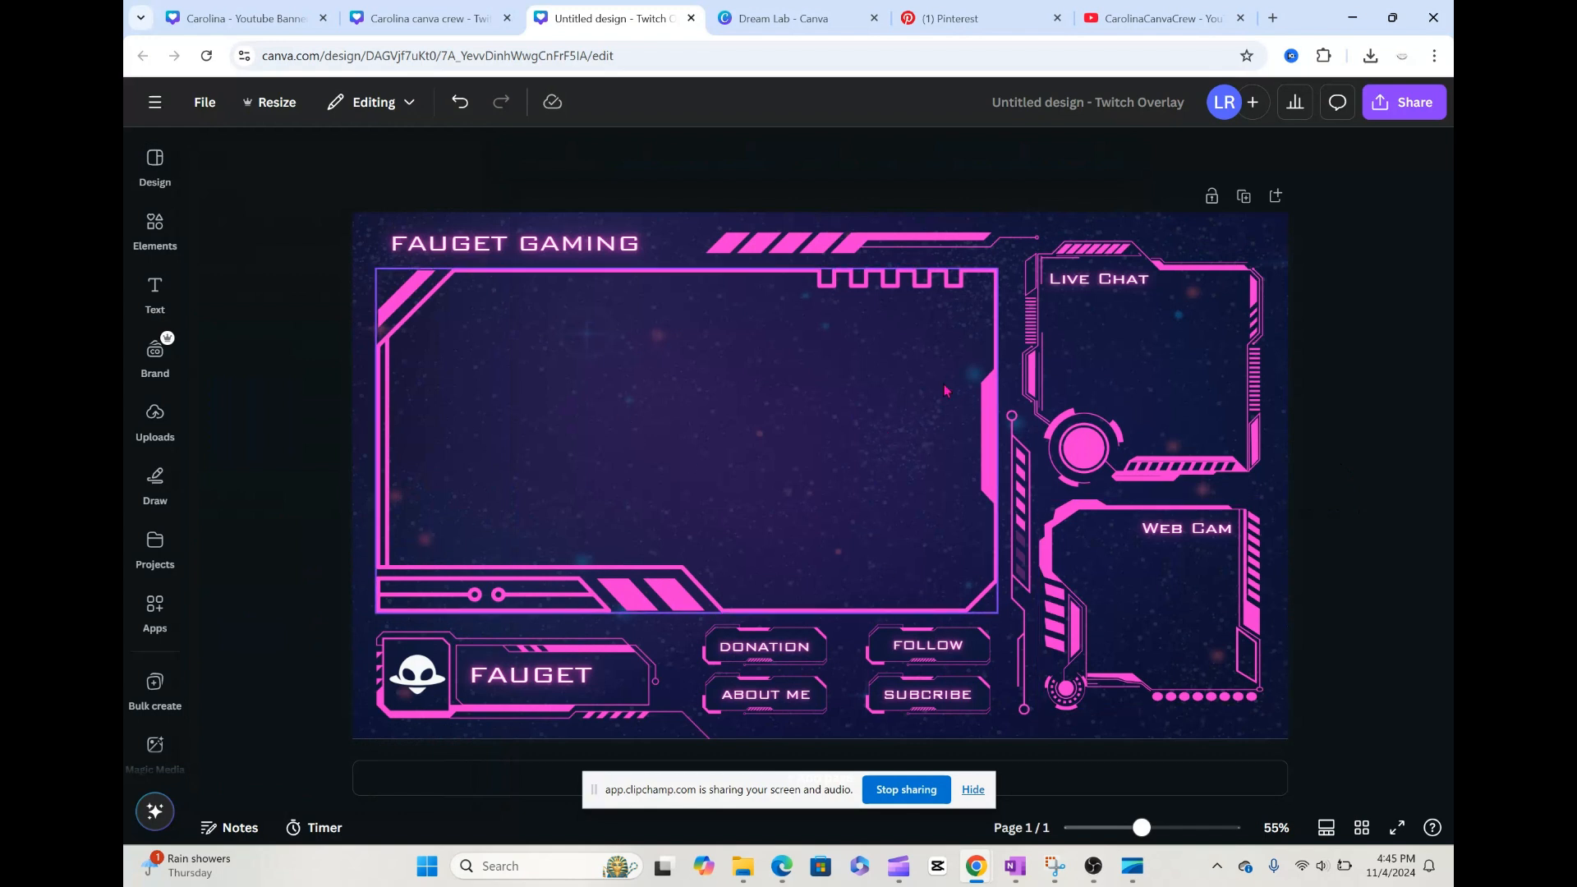
Step: Replace the FAUGET GAMING heading above the main stream frame with CAROLINA CANVA CREW
{"action": "left_click", "coordinate": [633, 249]}
{"action": "double_click", "coordinate": [631, 243]}
{"action": "type", "text": "CAROLIN"}
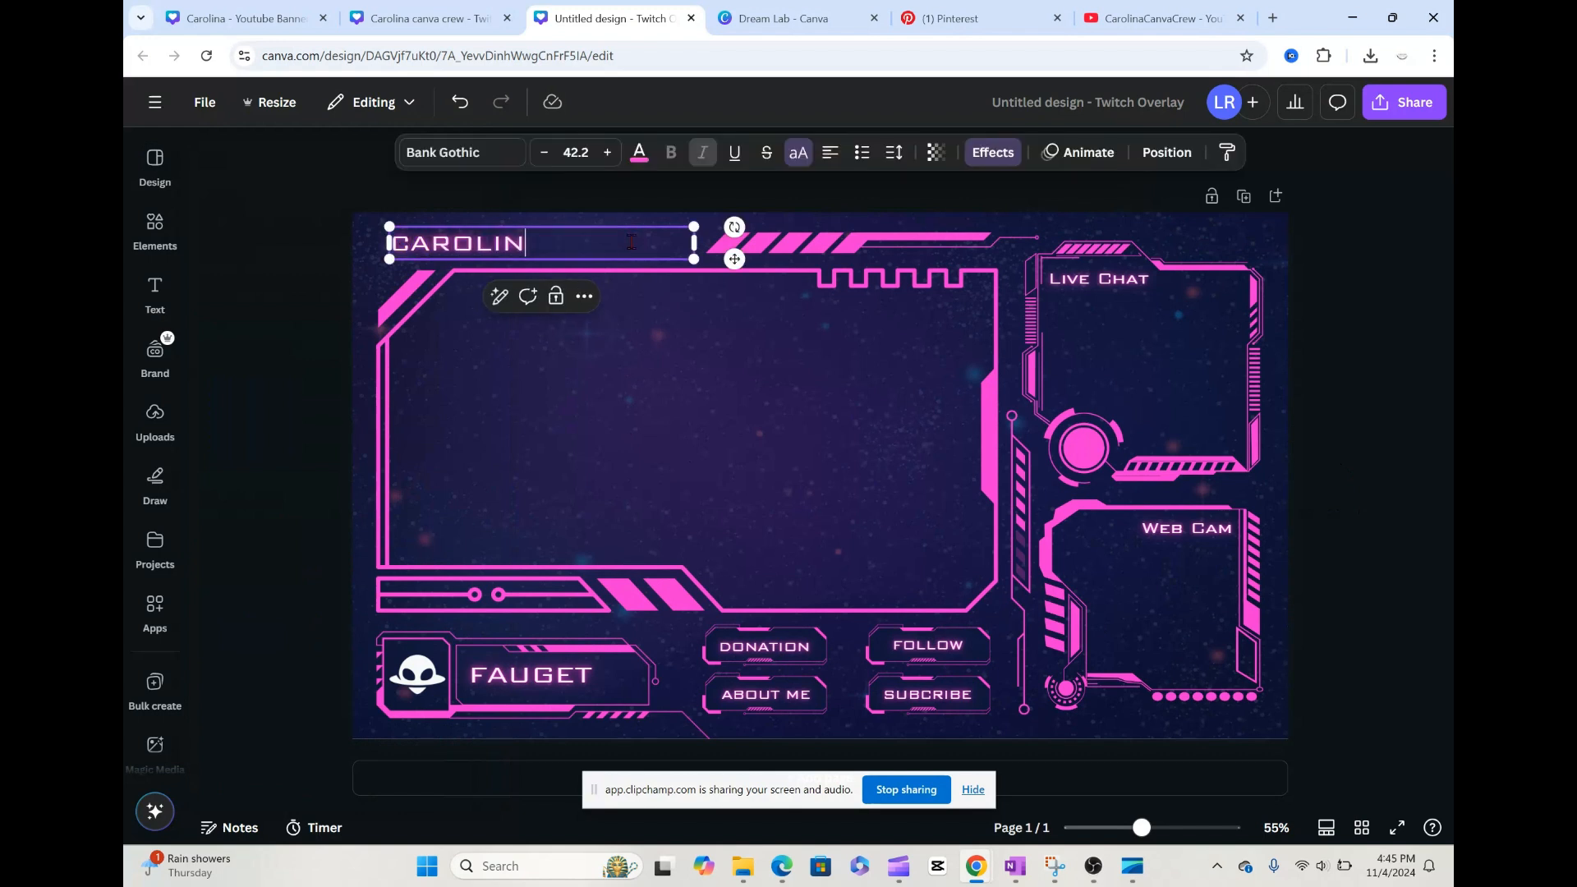
{"action": "type", "text": "A CANVA "}
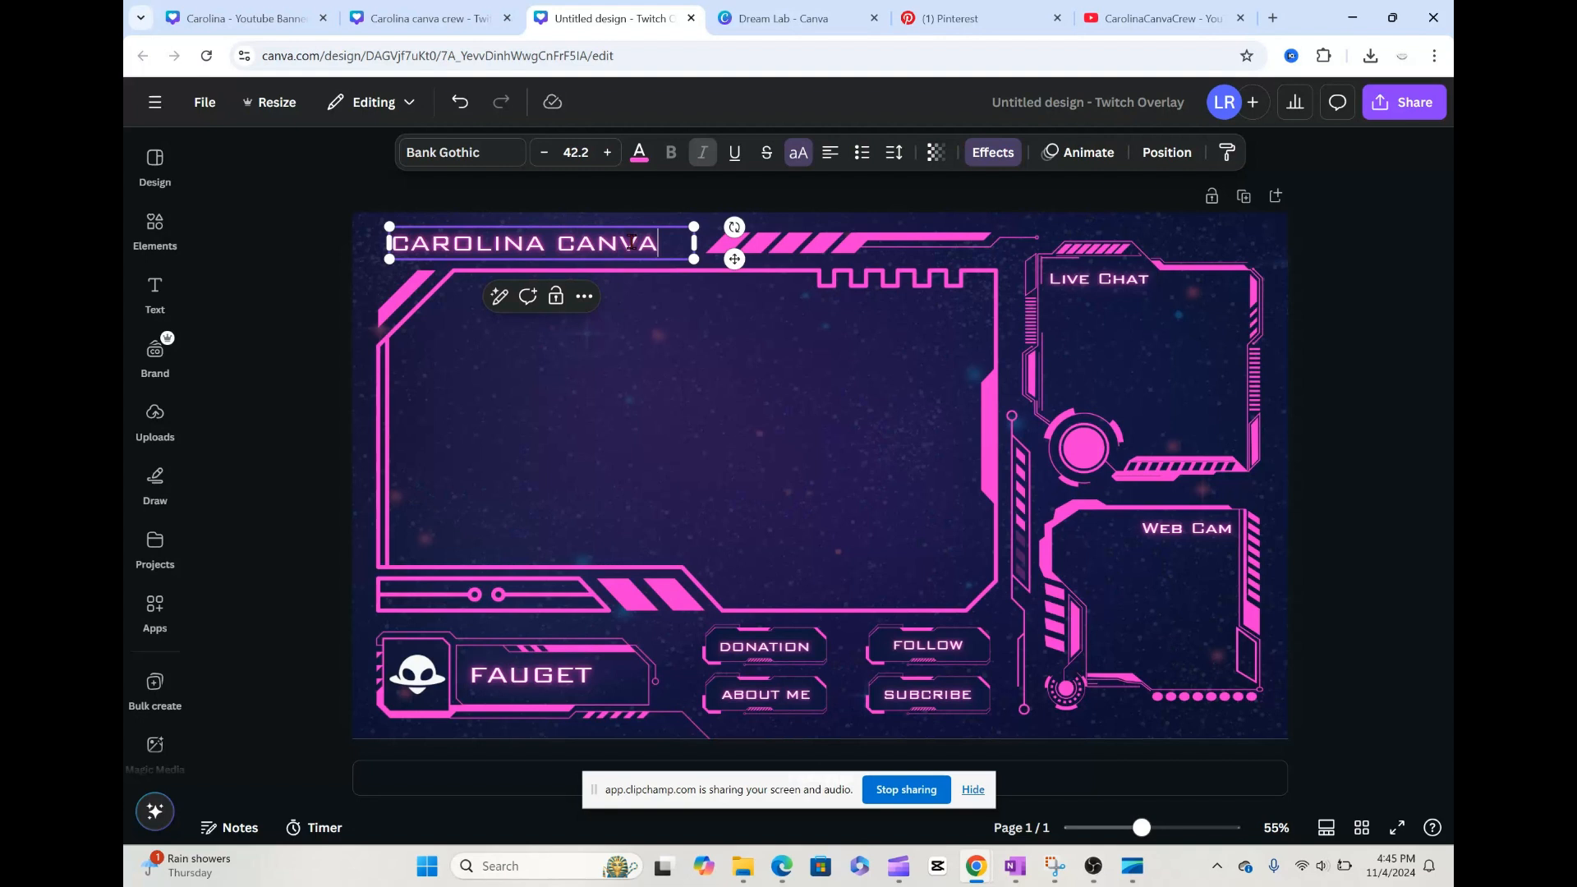
{"action": "type", "text": "CREW"}
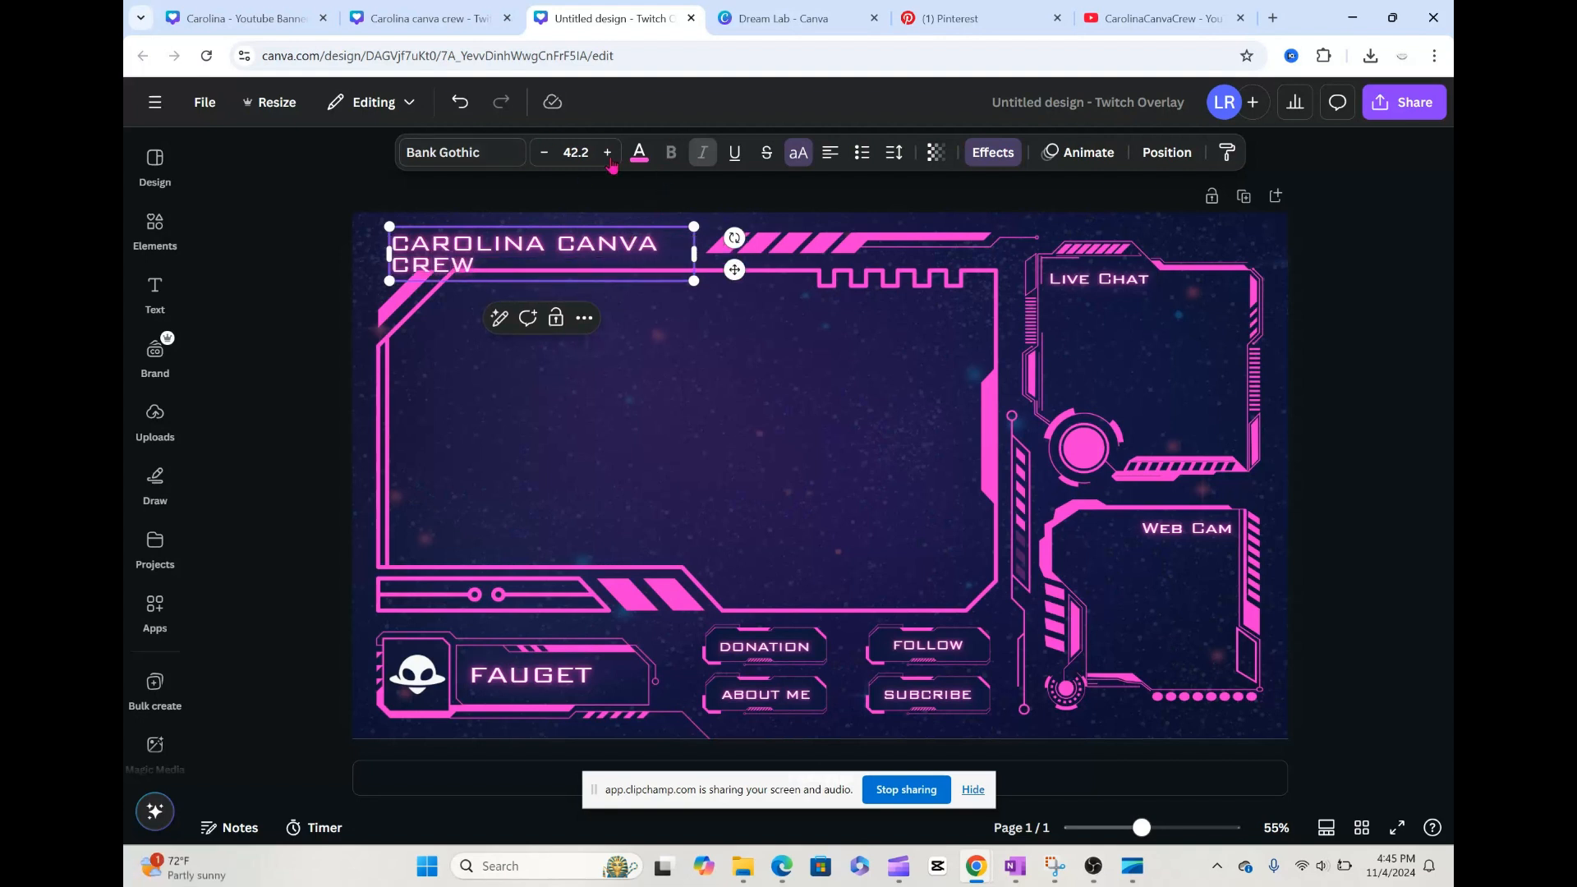
Step: Reduce the heading's font size to 33.2 so it fits on one line
{"action": "left_click", "coordinate": [544, 157]}
{"action": "left_click", "coordinate": [544, 158]}
{"action": "left_click", "coordinate": [545, 157]}
{"action": "left_click", "coordinate": [545, 157]}
{"action": "left_click", "coordinate": [545, 157]}
{"action": "left_click", "coordinate": [545, 158]}
{"action": "left_click", "coordinate": [545, 158]}
{"action": "left_click", "coordinate": [545, 158]}
{"action": "left_click", "coordinate": [545, 157]}
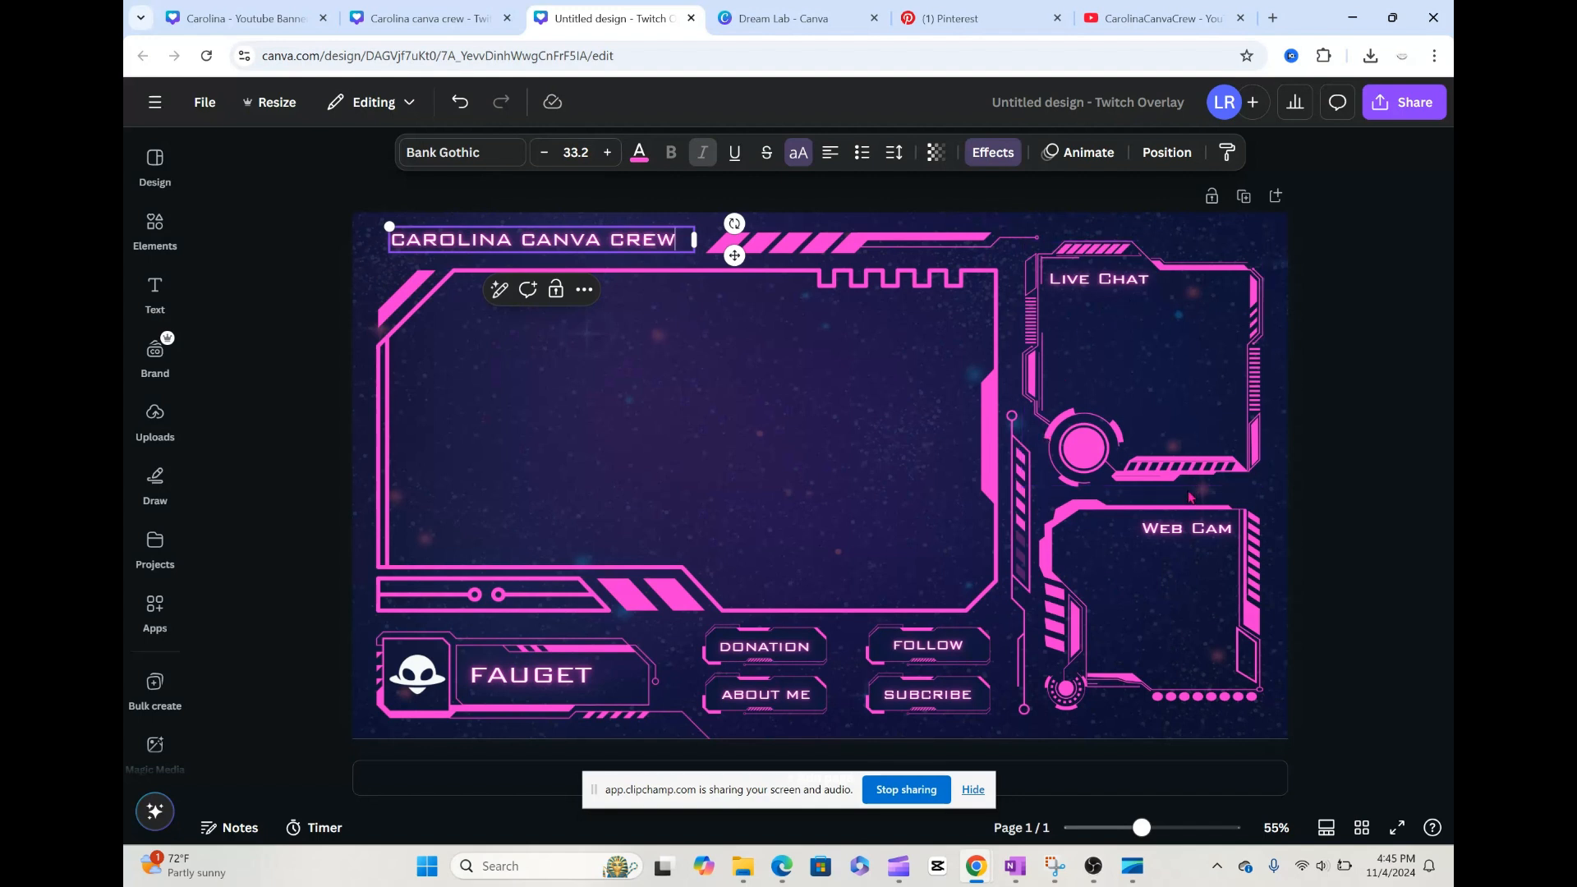
Step: Replace the FAUGET text in the name plate below the main frame with the streamer's first name
{"action": "double_click", "coordinate": [573, 680]}
{"action": "type", "text": "L"}
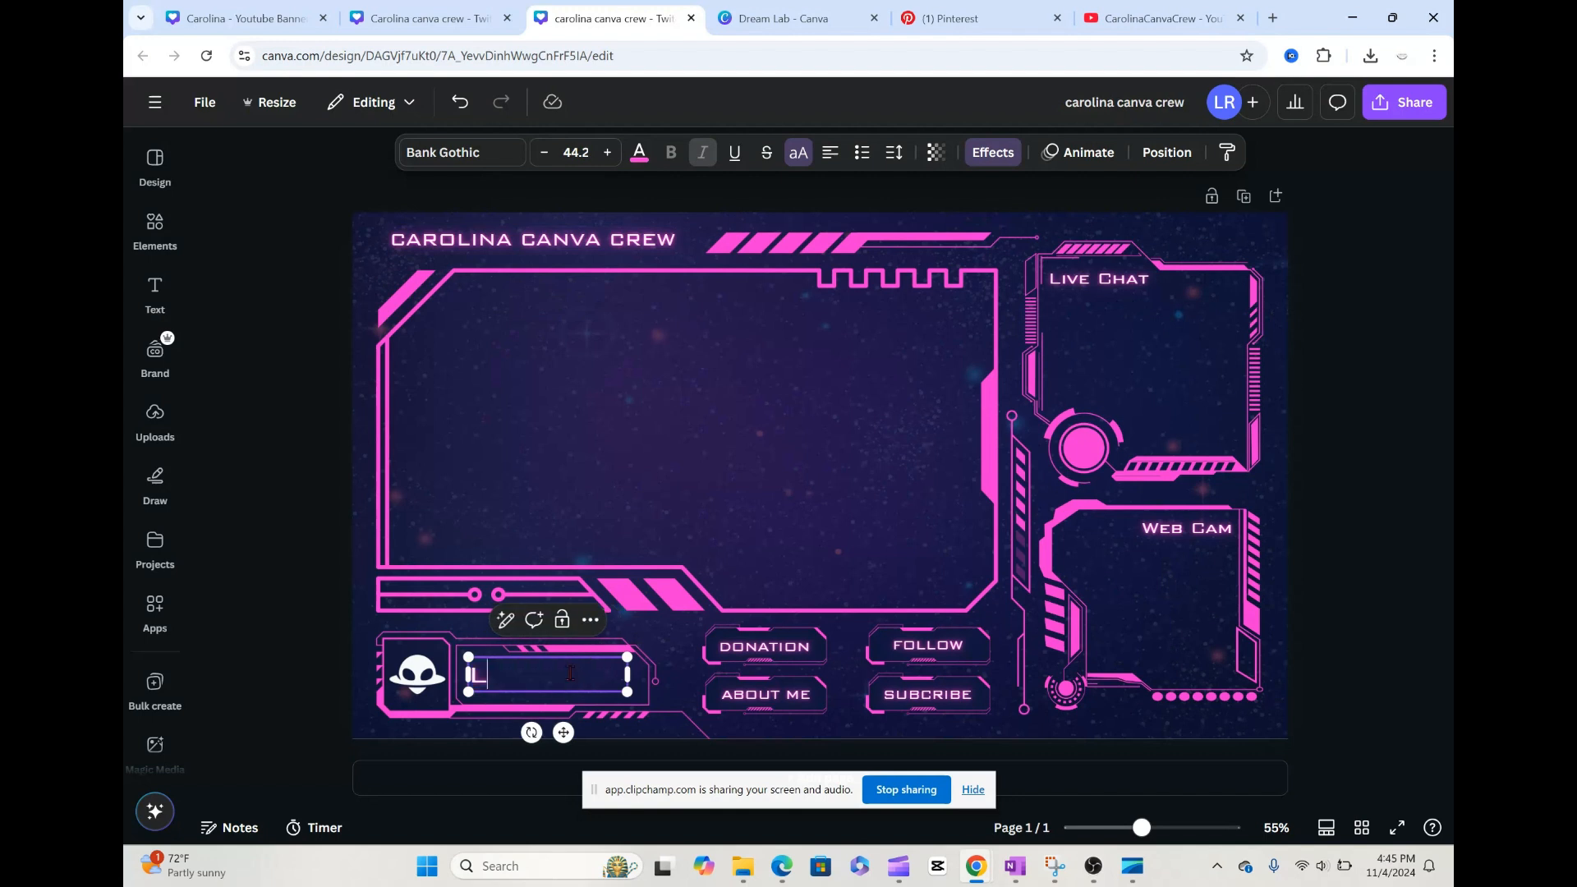
{"action": "type", "text": "AUREN"}
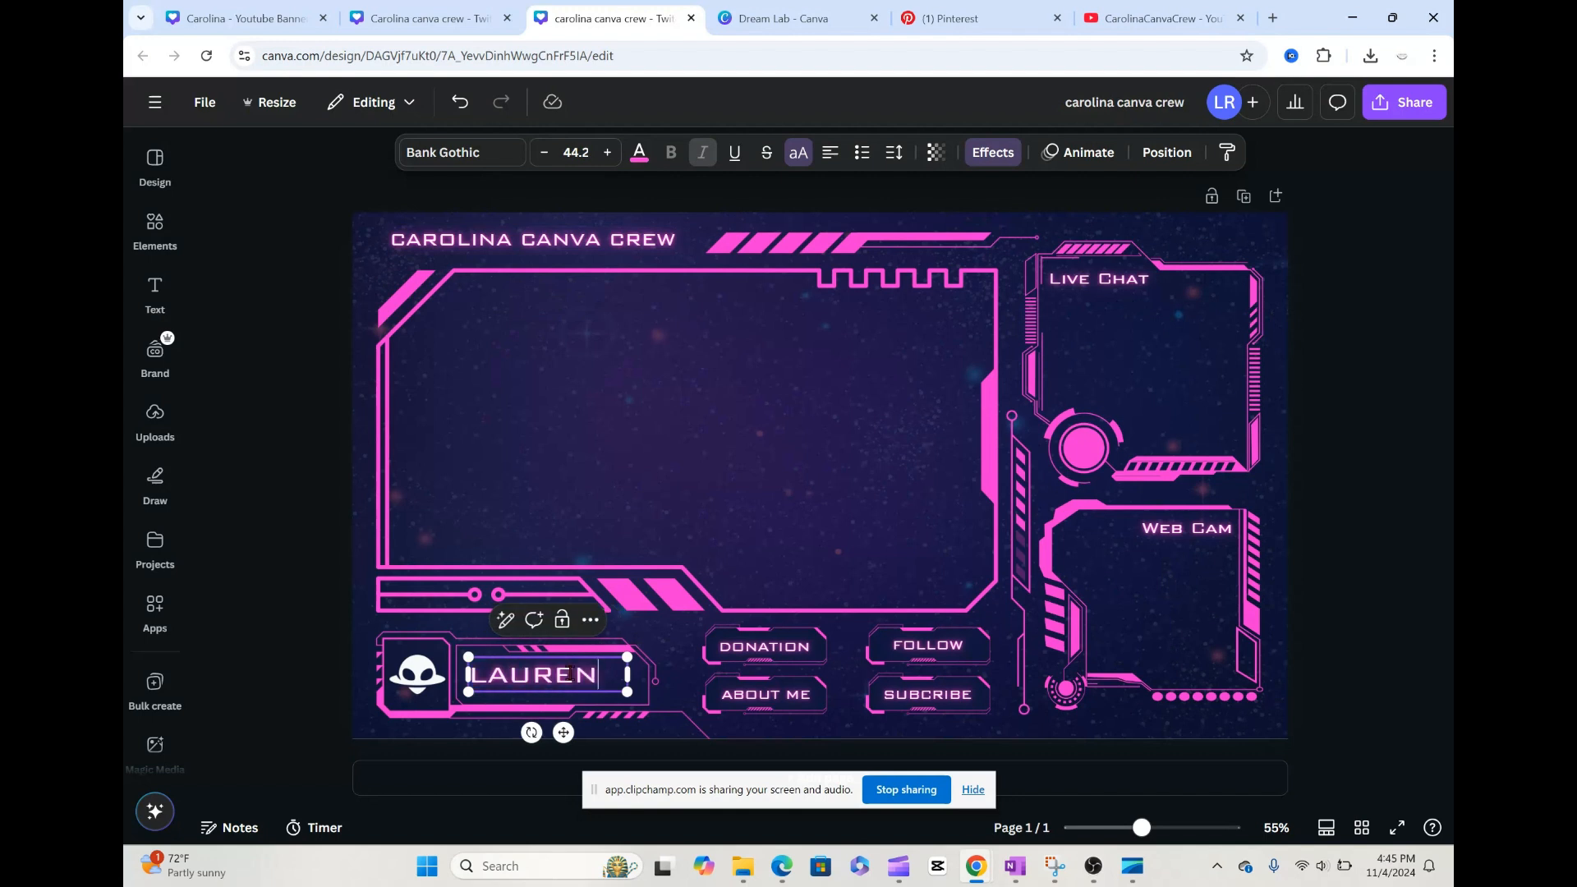
Step: Replace the alien icon beside the name with the recently used white person graphic, shrunk to fit inside the small square frame
{"action": "left_click", "coordinate": [421, 686]}
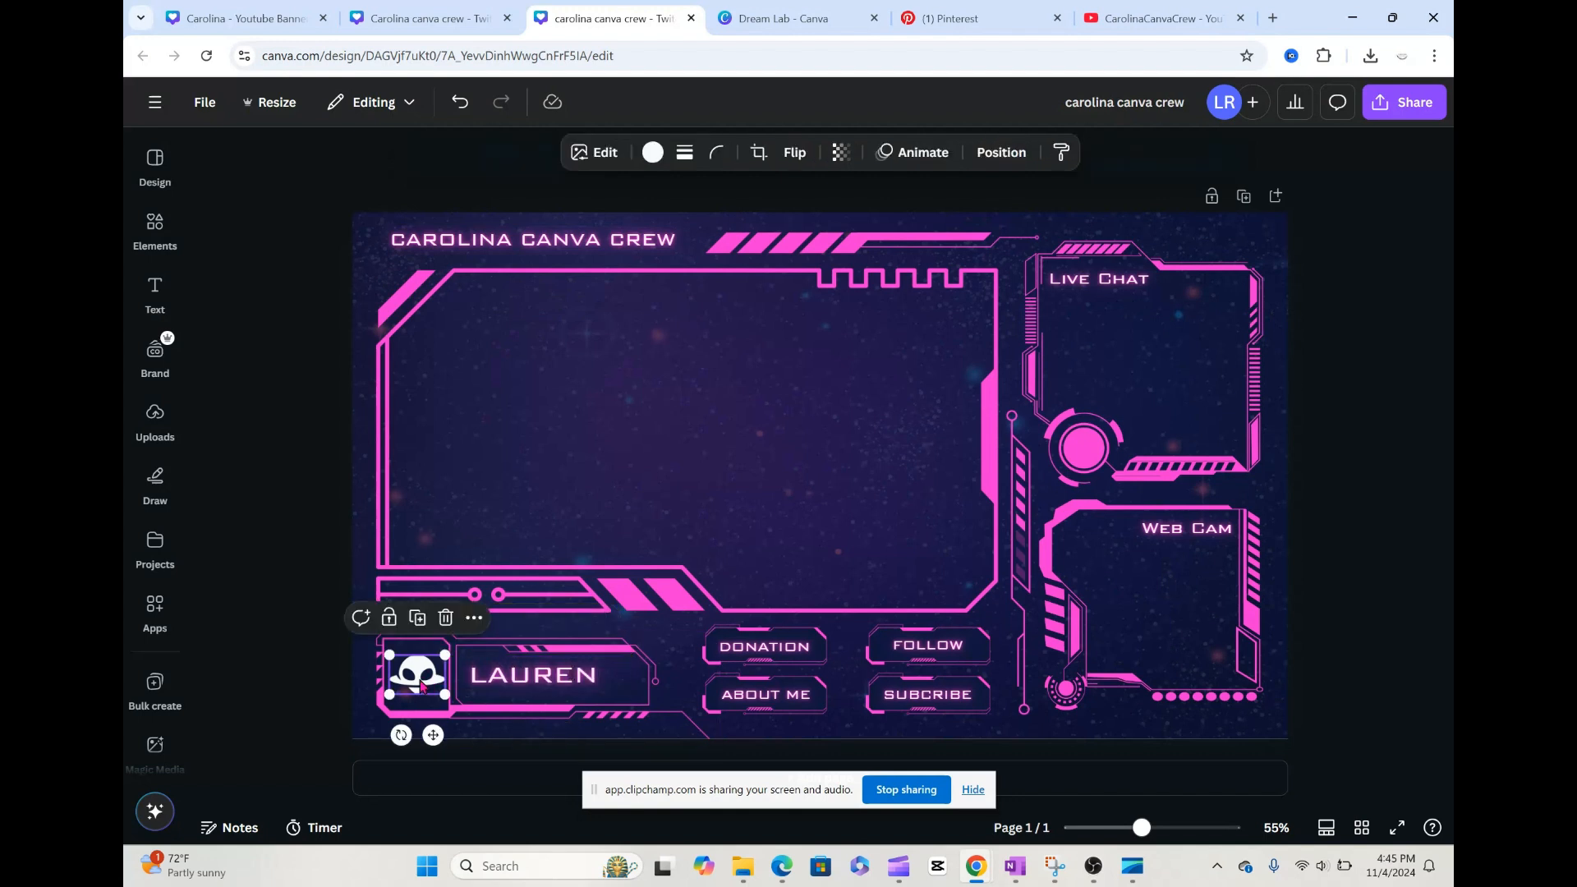
{"action": "key", "text": "Delete"}
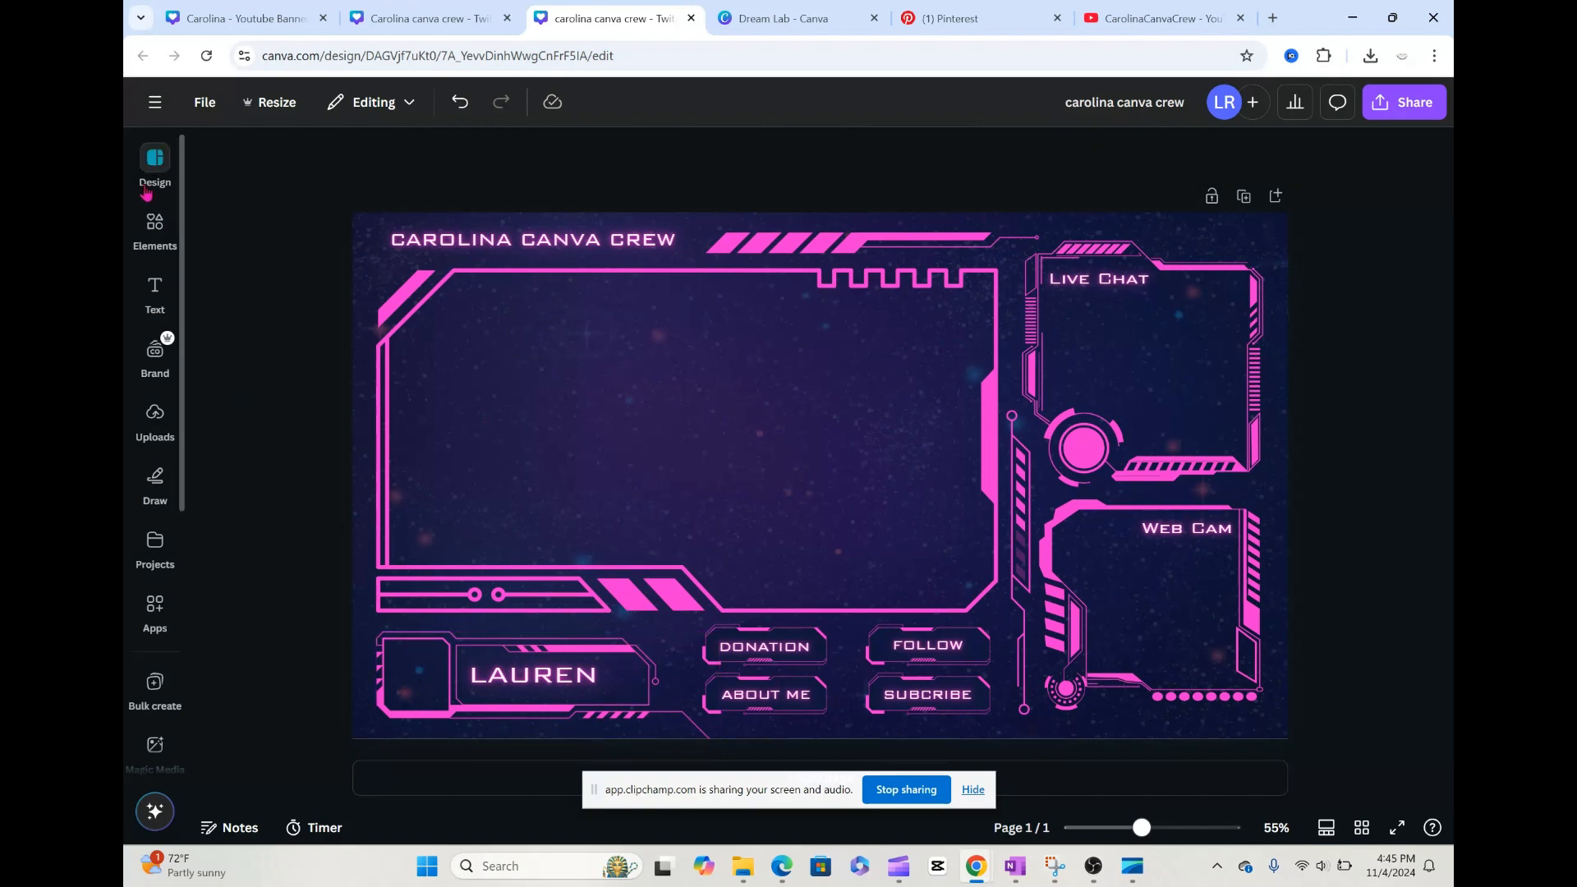
{"action": "left_click", "coordinate": [152, 234]}
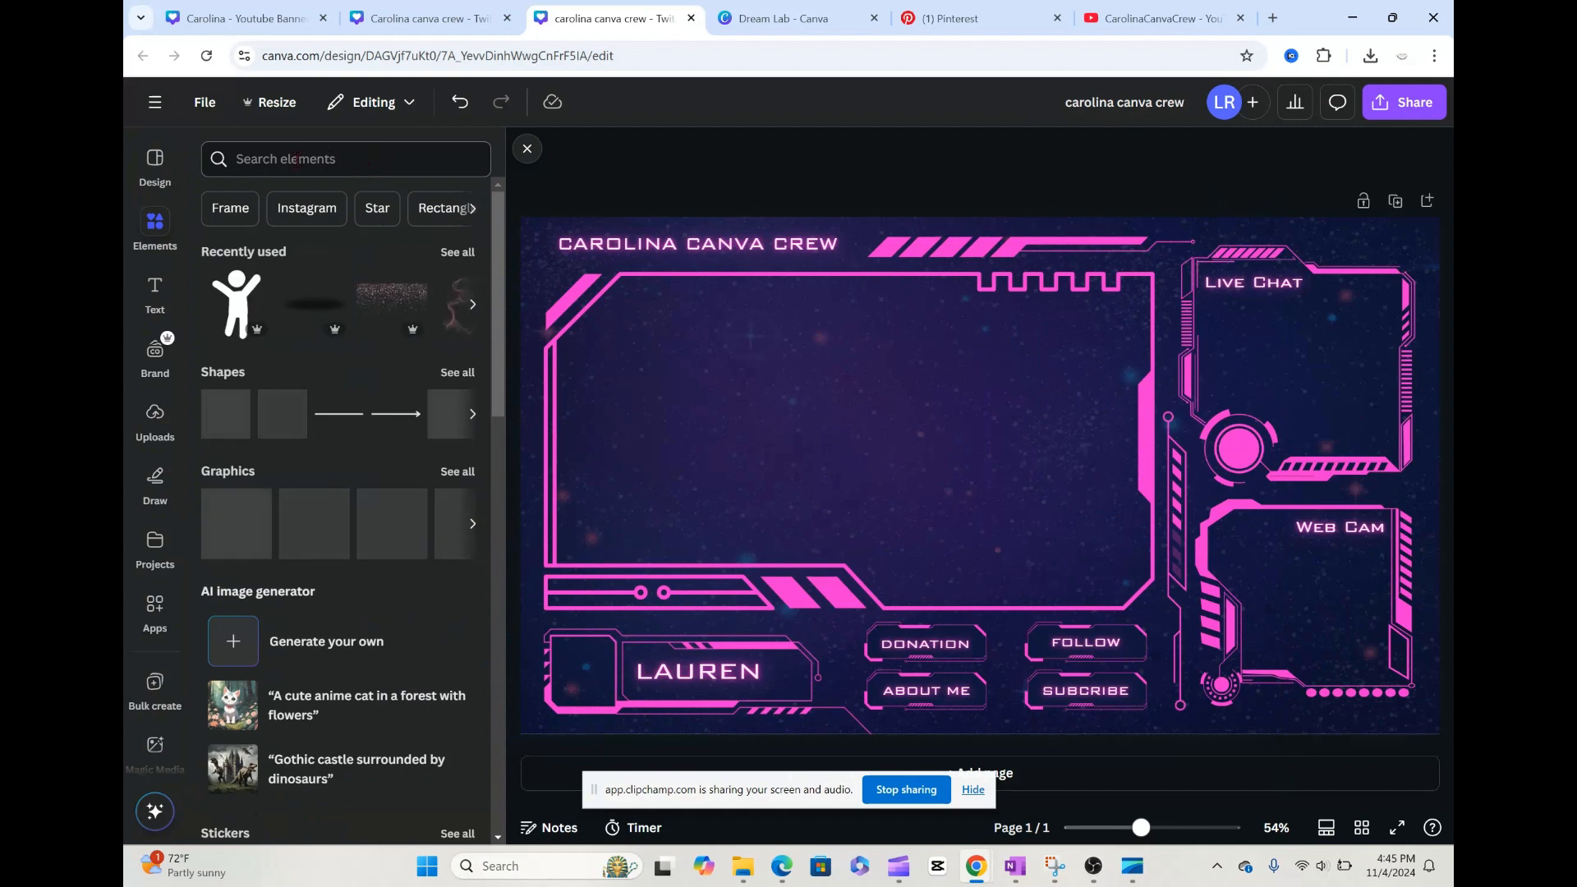
{"action": "left_click", "coordinate": [243, 280]}
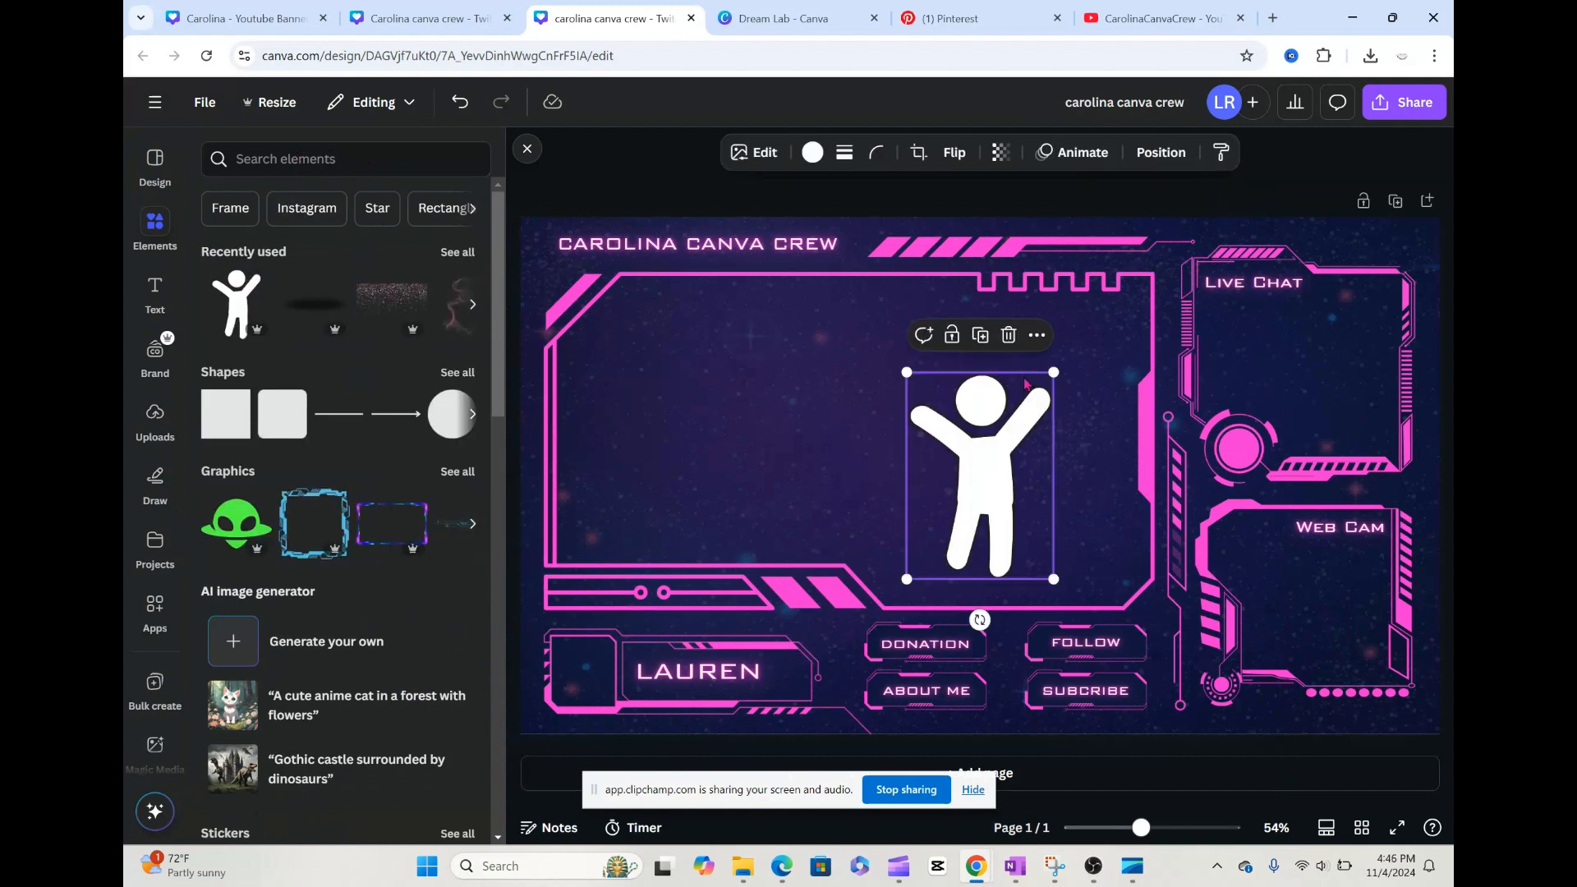
{"action": "left_click_drag", "start_coordinate": [1054, 373], "coordinate": [583, 662]}
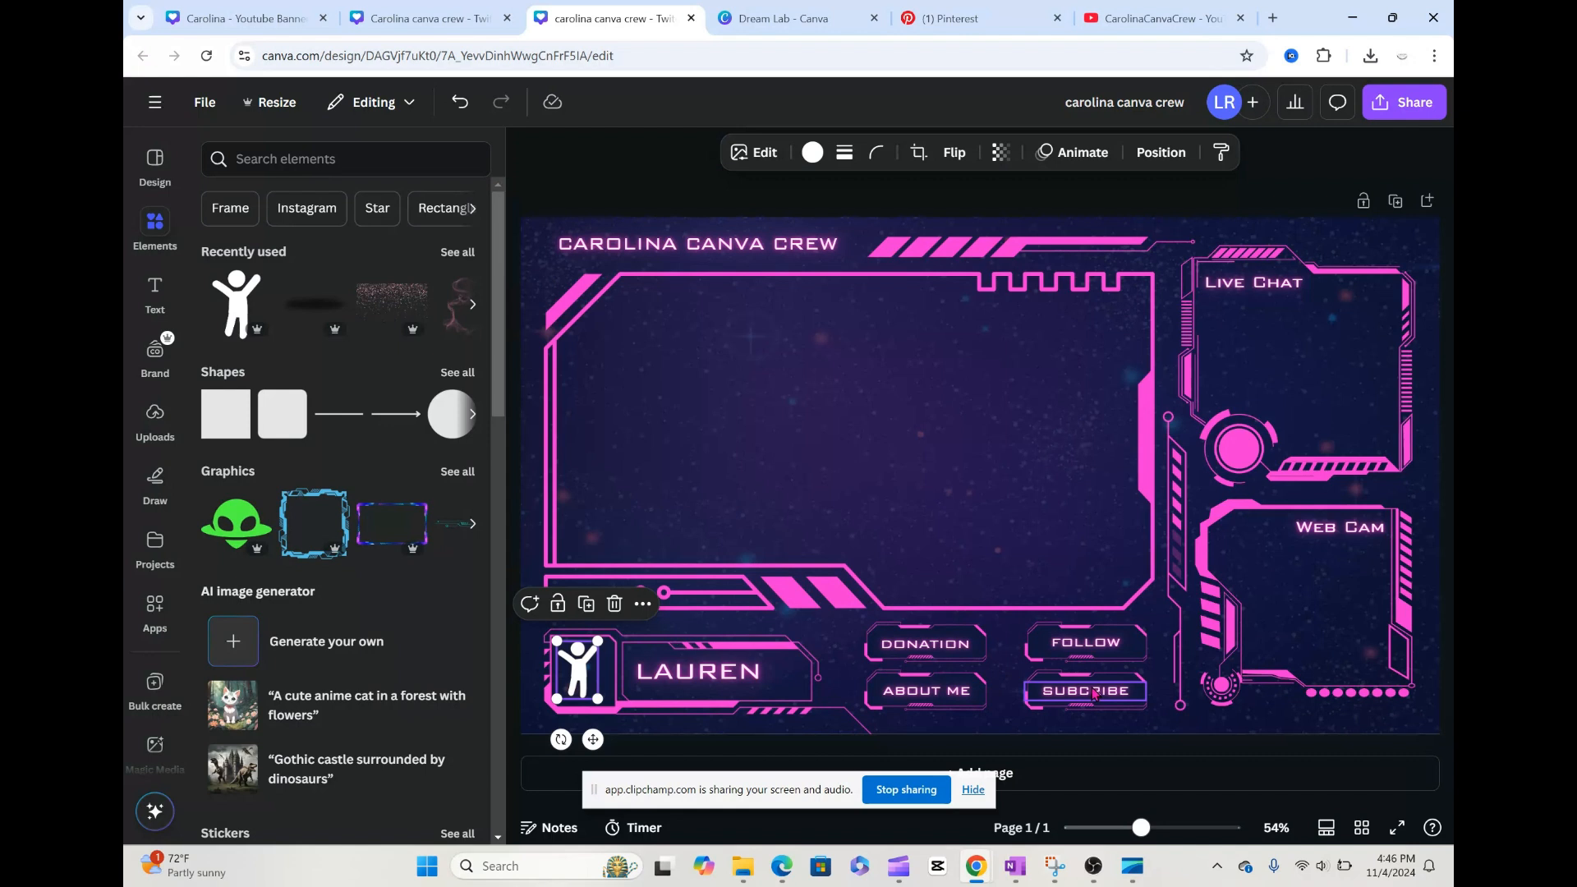
Step: Change the ABOUT ME label to PLAYLIST
{"action": "left_click", "coordinate": [949, 694]}
{"action": "left_click", "coordinate": [945, 690]}
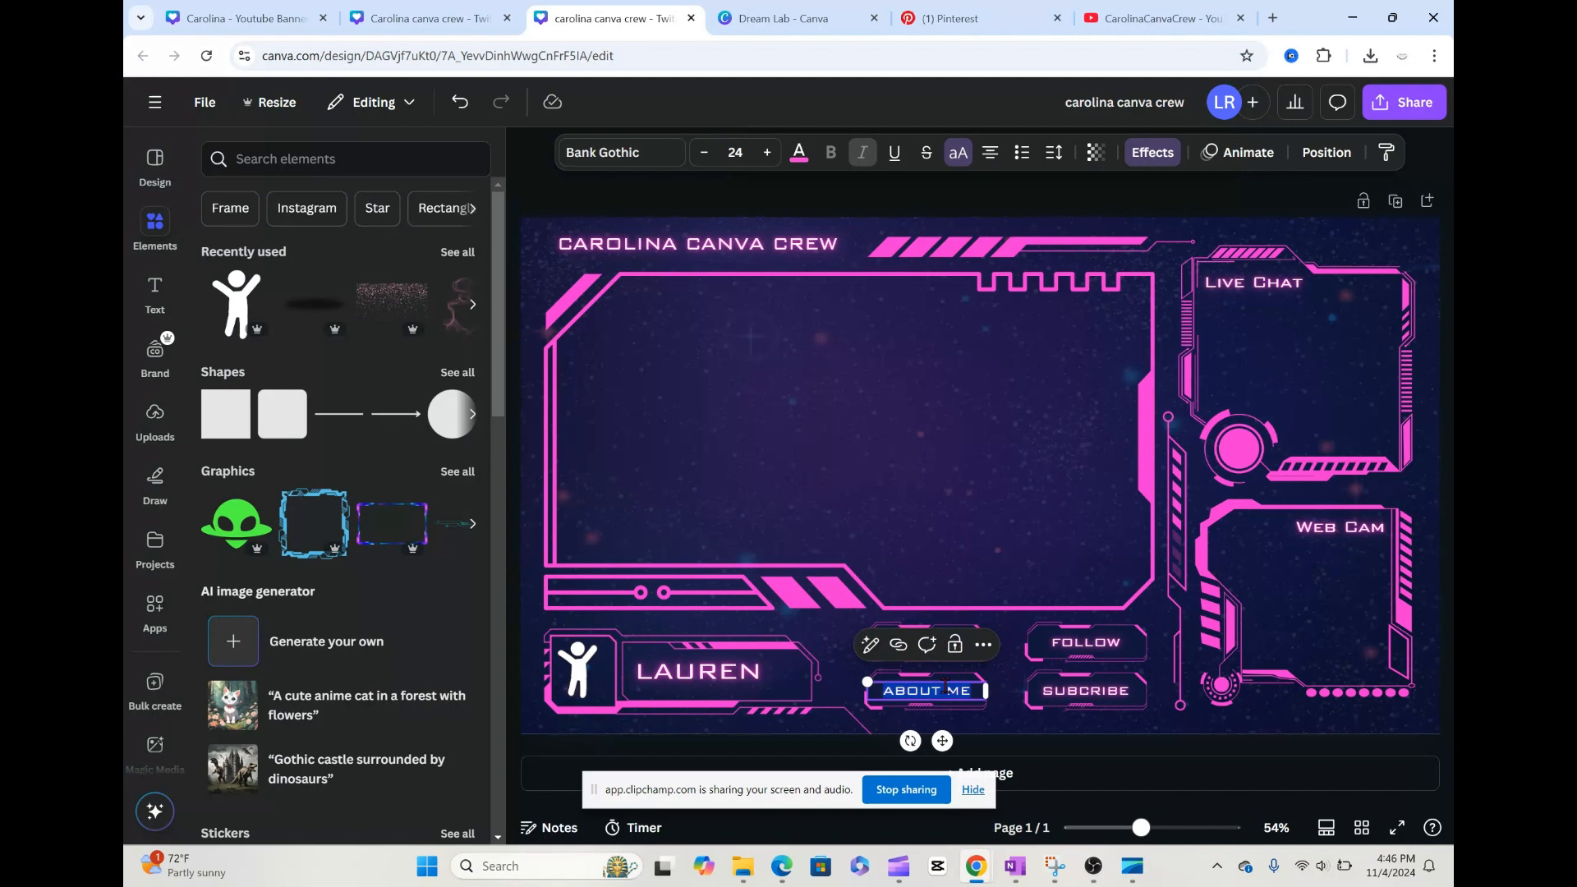
{"action": "type", "text": "PLAYLIST"}
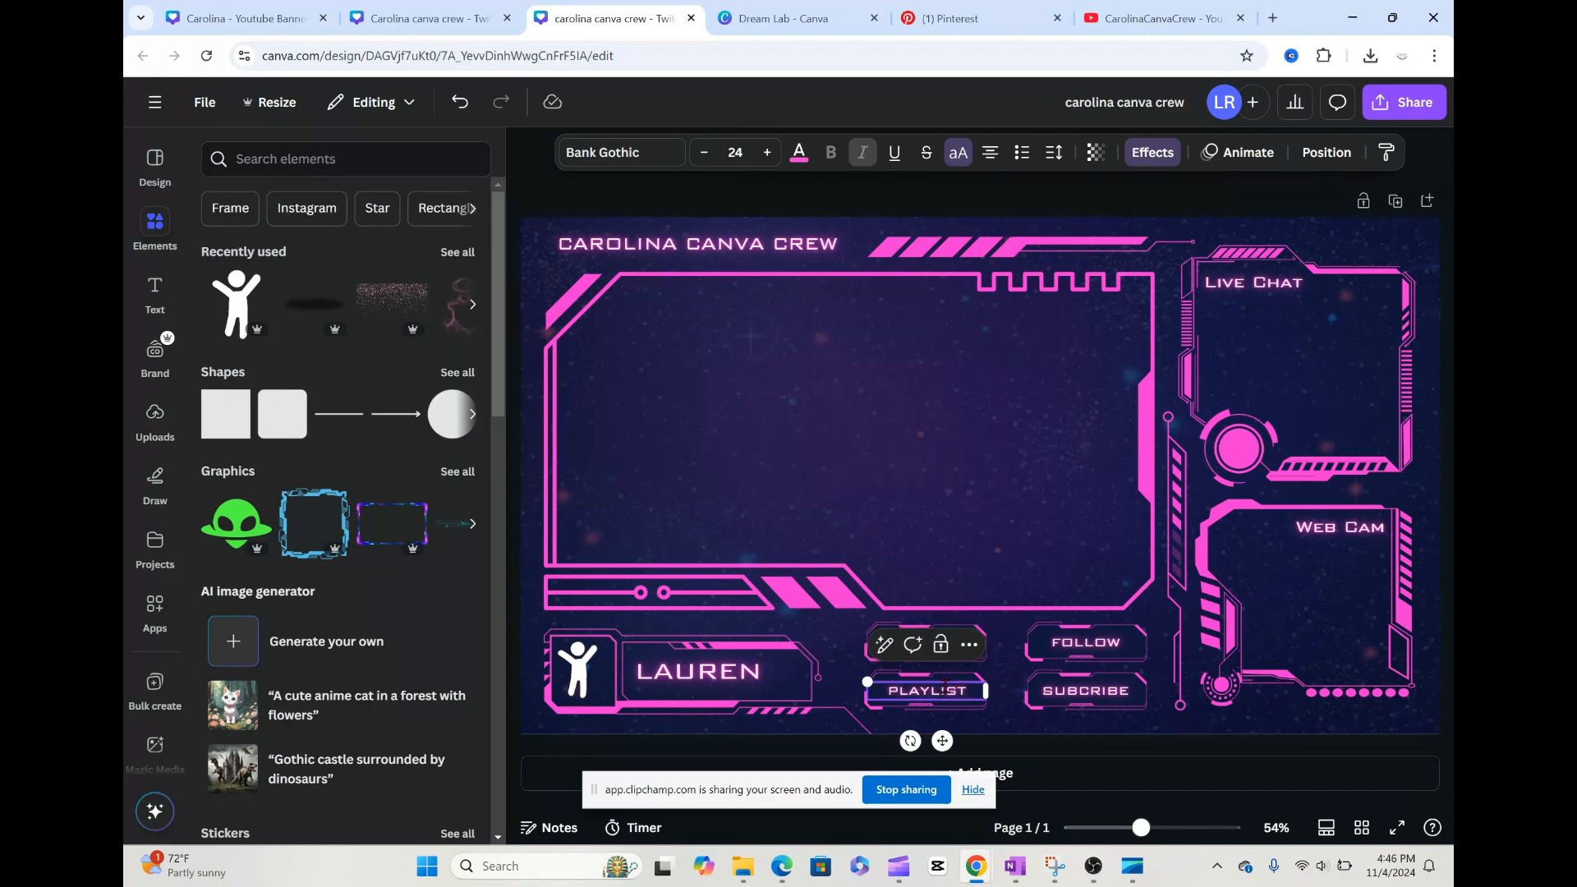
{"action": "left_click", "coordinate": [1005, 686]}
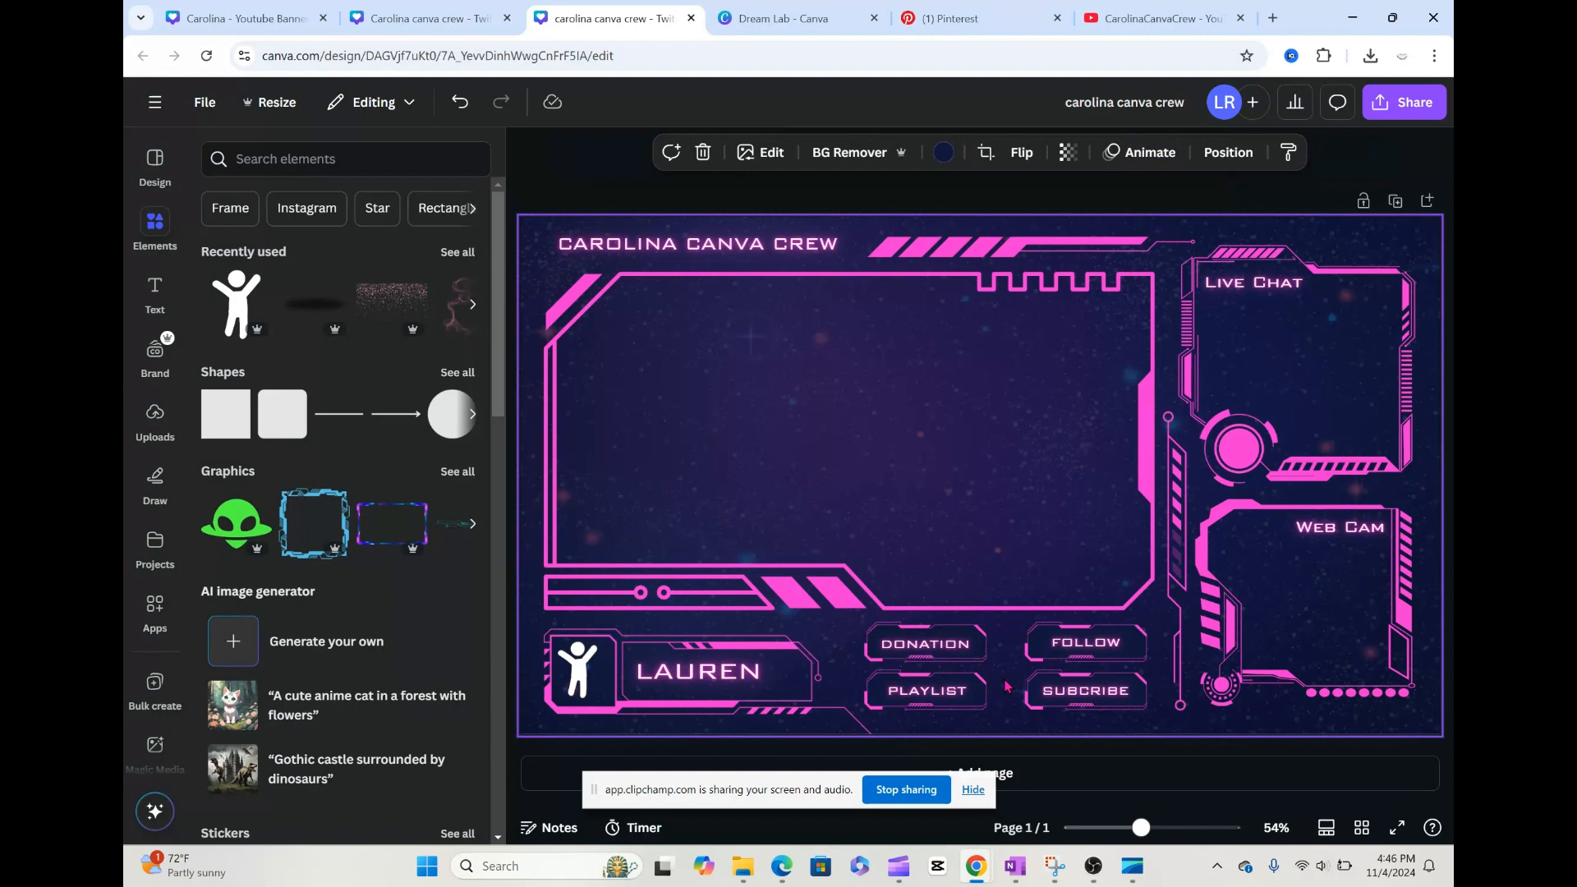
Step: Switch to the YouTube channel's playlists page and copy the link address of the Canva Tutorials playlist
{"action": "right_click", "coordinate": [955, 695]}
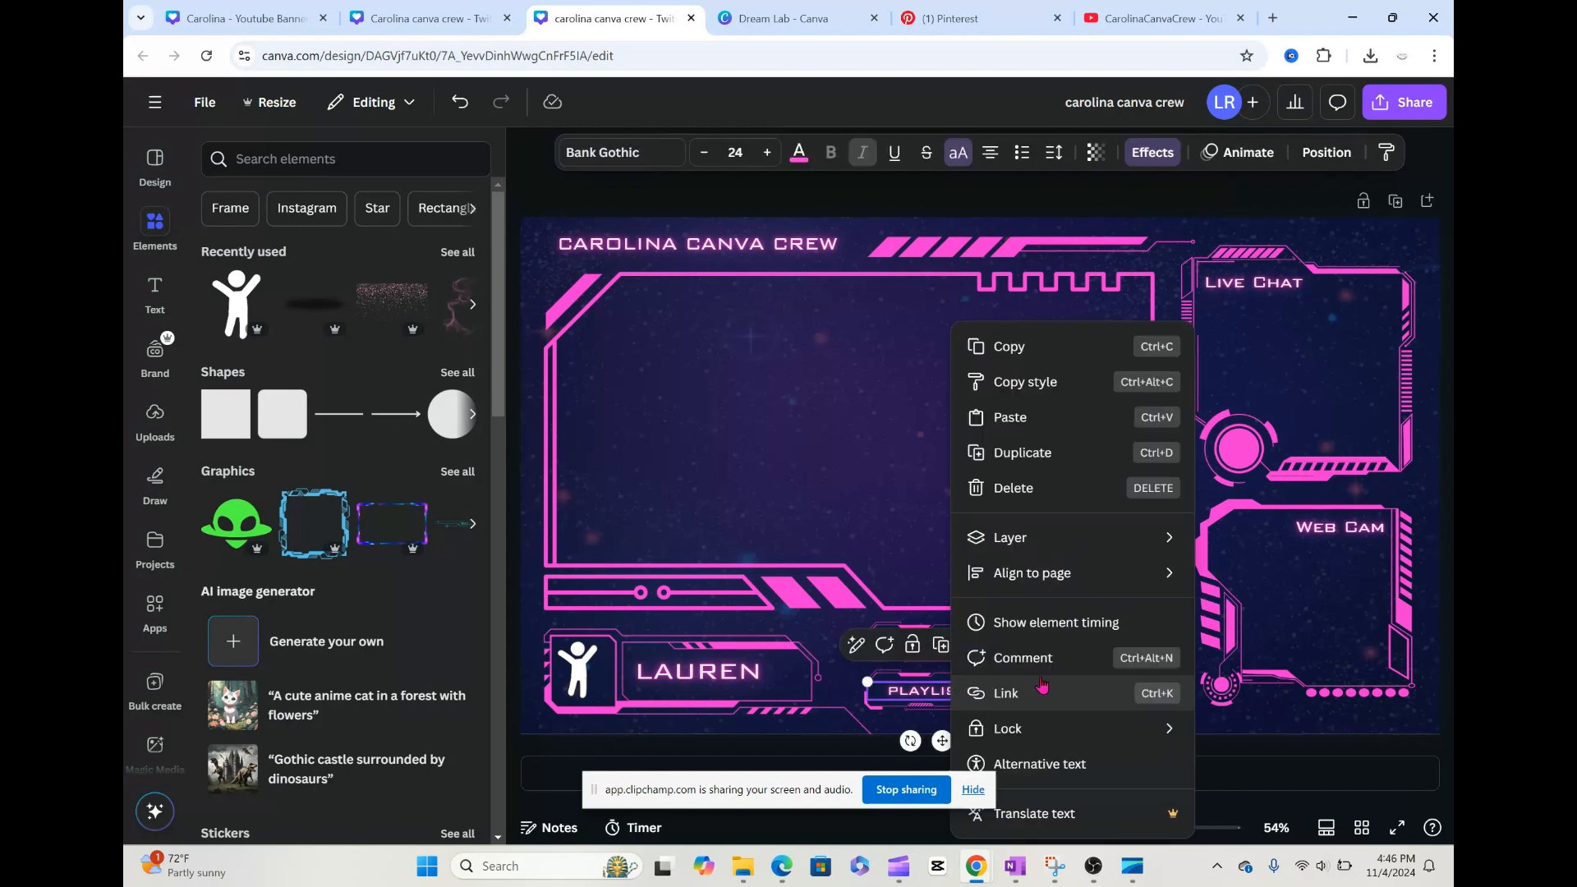
{"action": "left_click", "coordinate": [901, 573]}
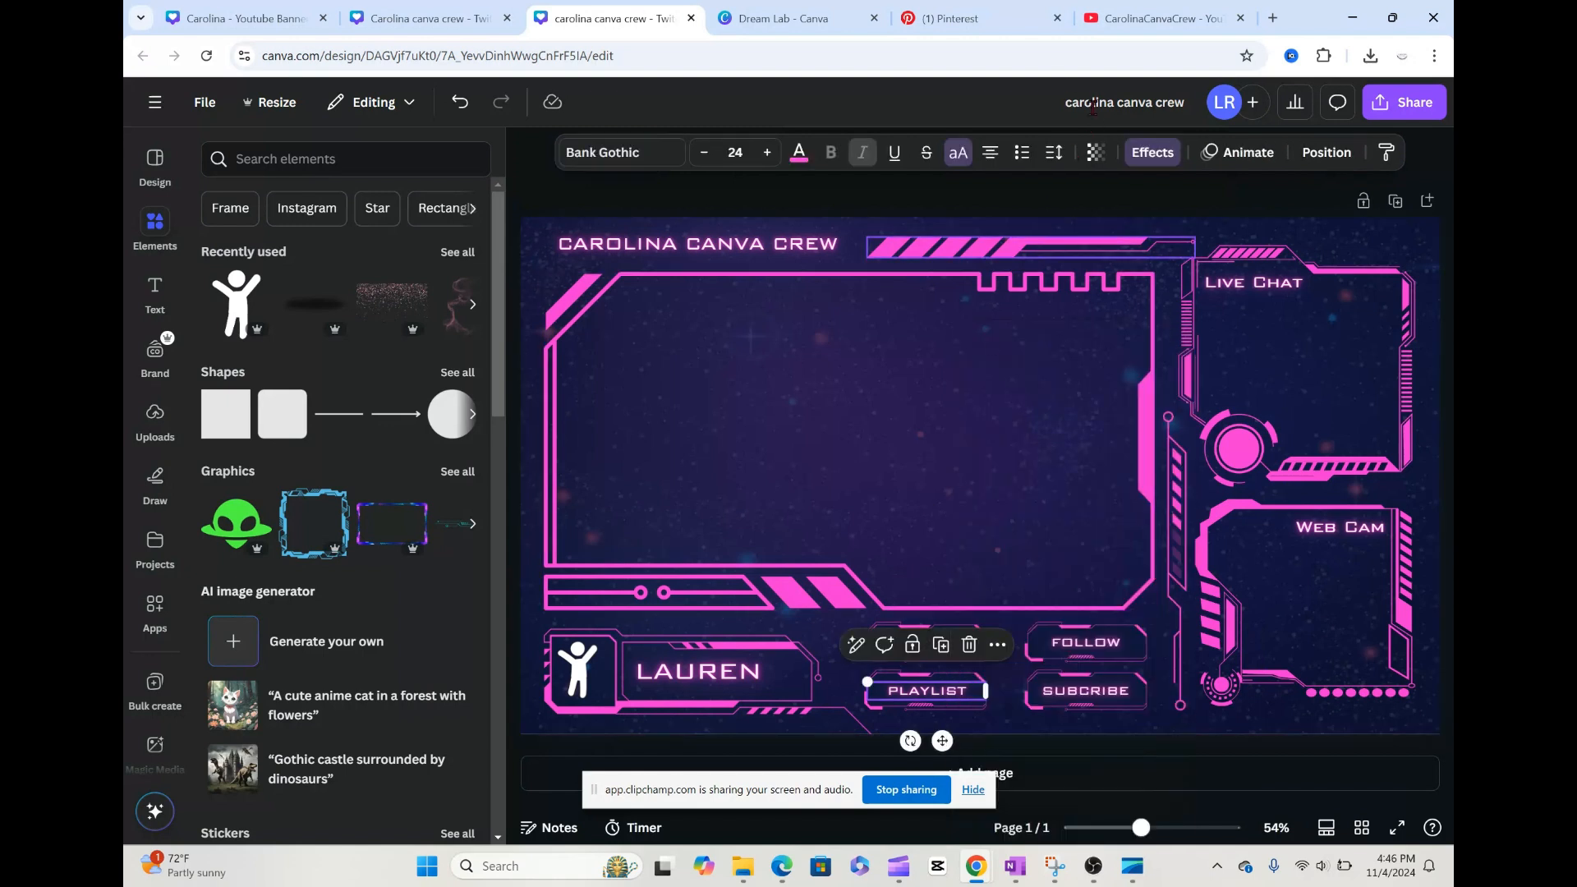
{"action": "left_click", "coordinate": [1164, 19]}
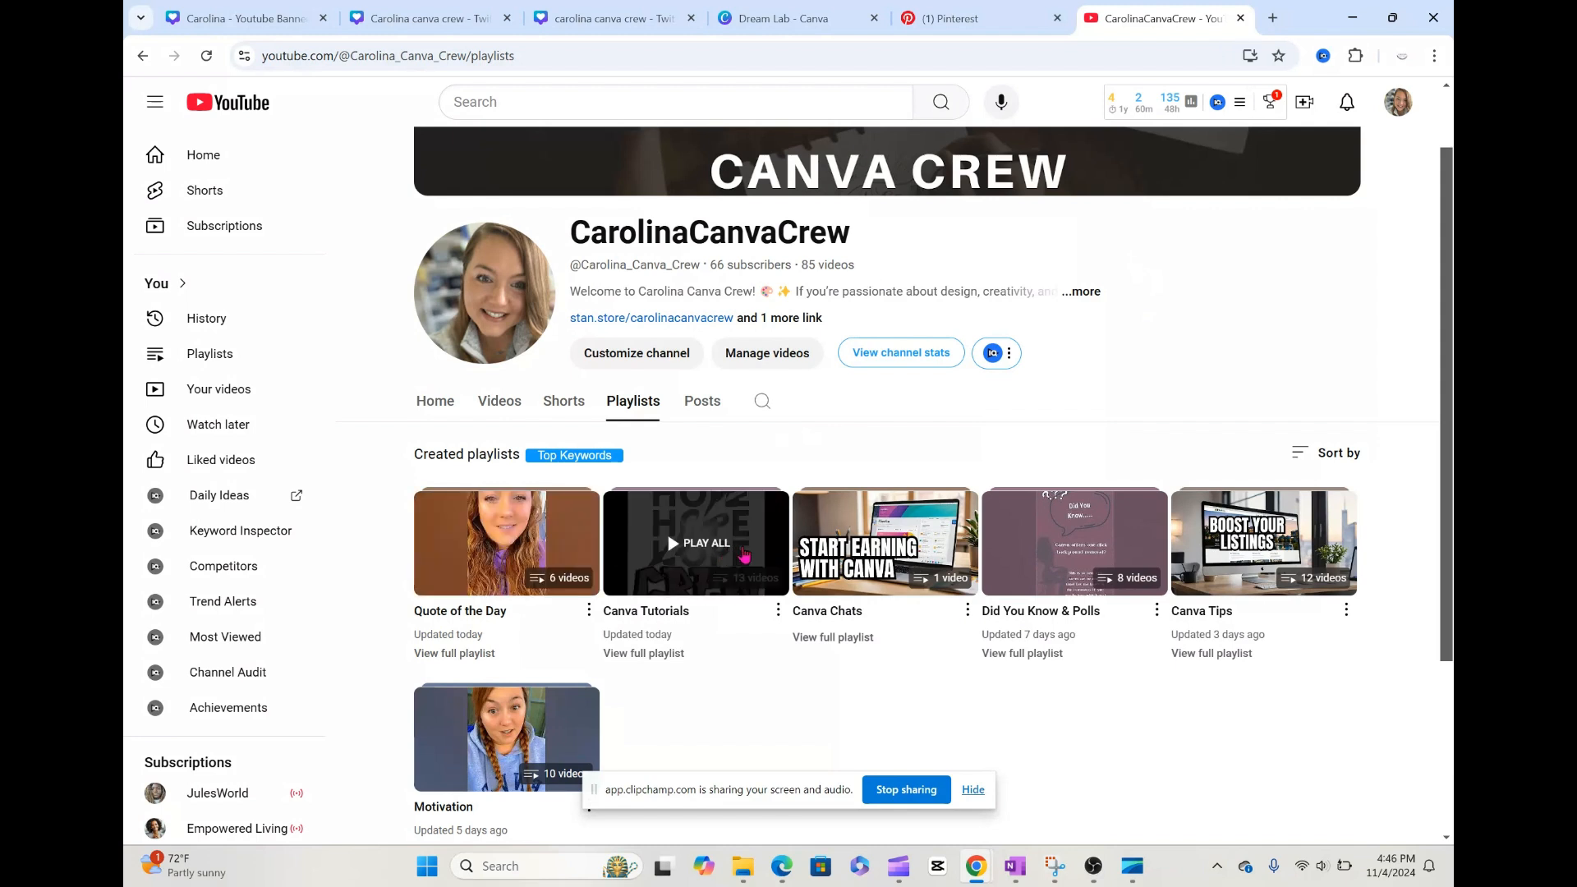
{"action": "right_click", "coordinate": [743, 549]}
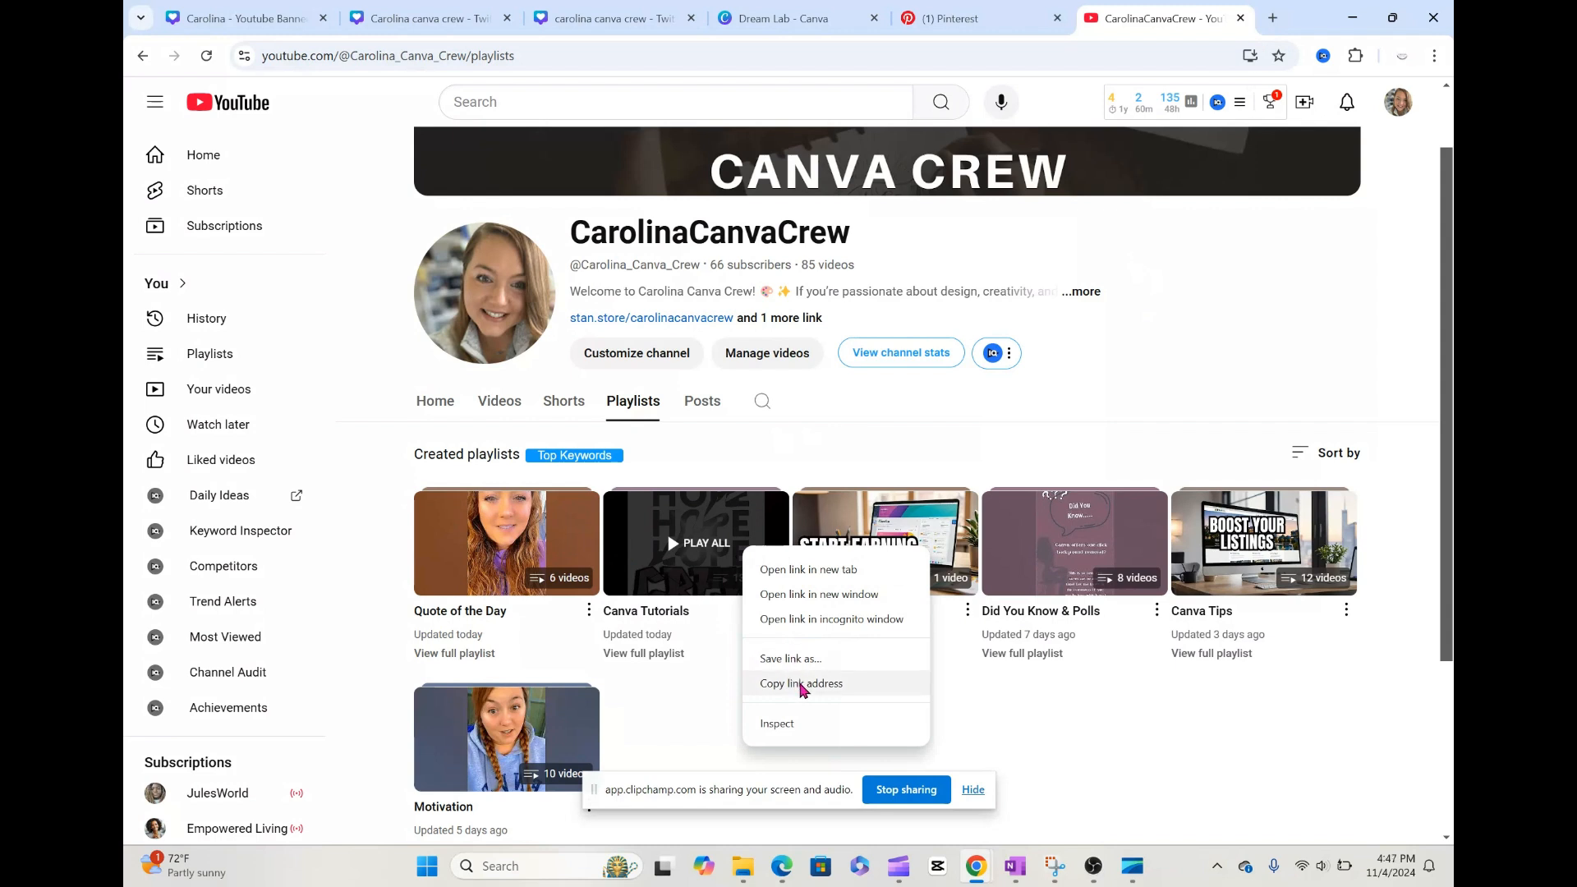
{"action": "left_click", "coordinate": [800, 684]}
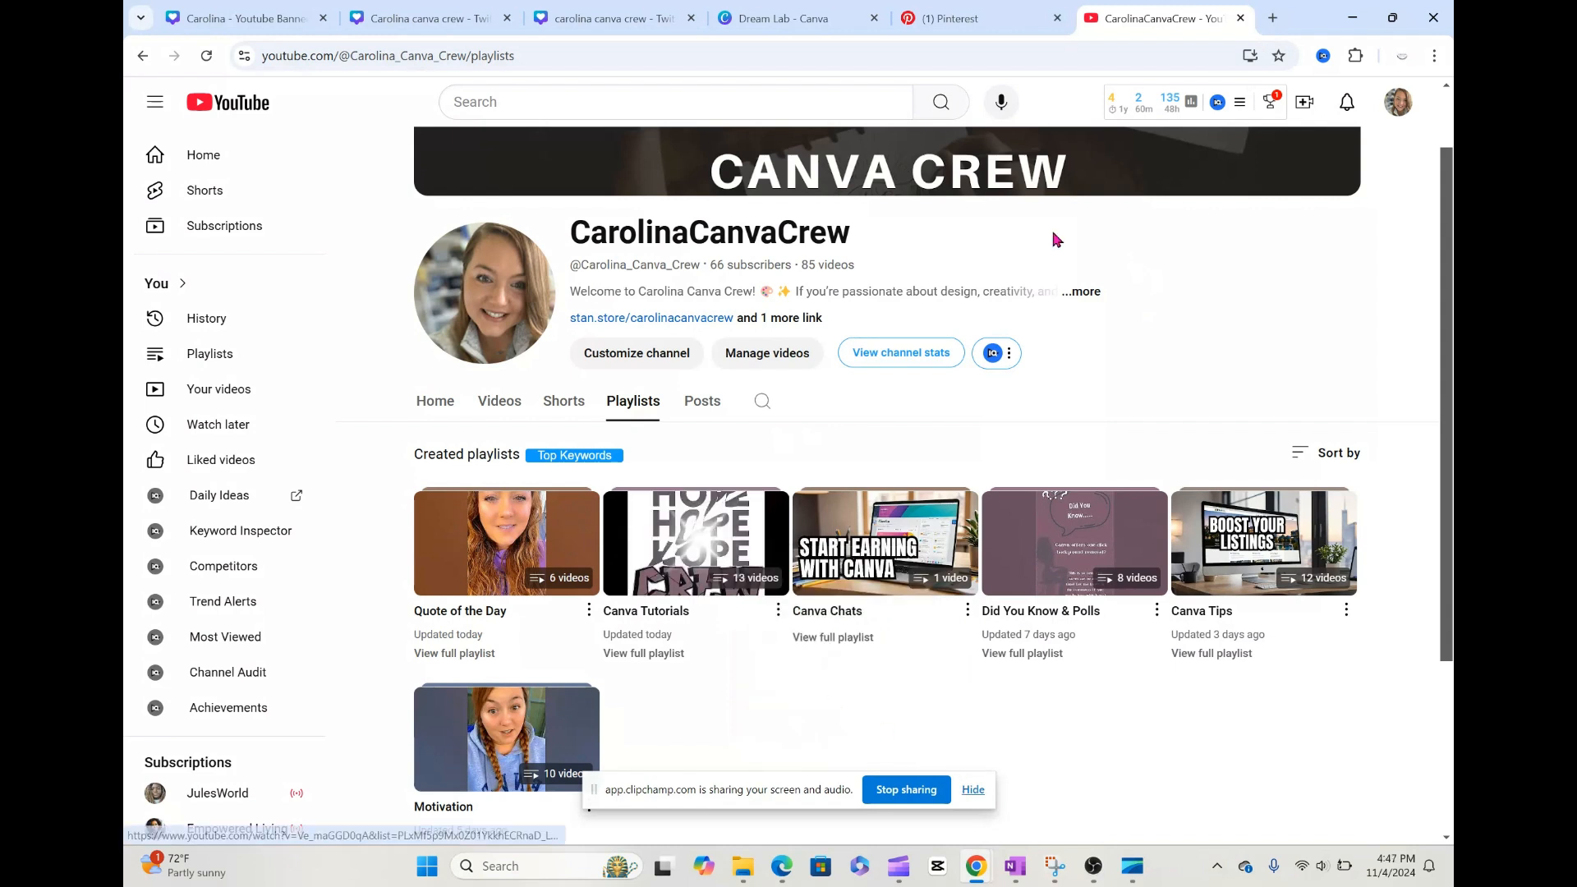
Step: Switch back to the Canva overlay design and add the copied playlist URL as a link on the PLAYLIST text
{"action": "left_click", "coordinate": [474, 23]}
{"action": "left_click", "coordinate": [547, 22]}
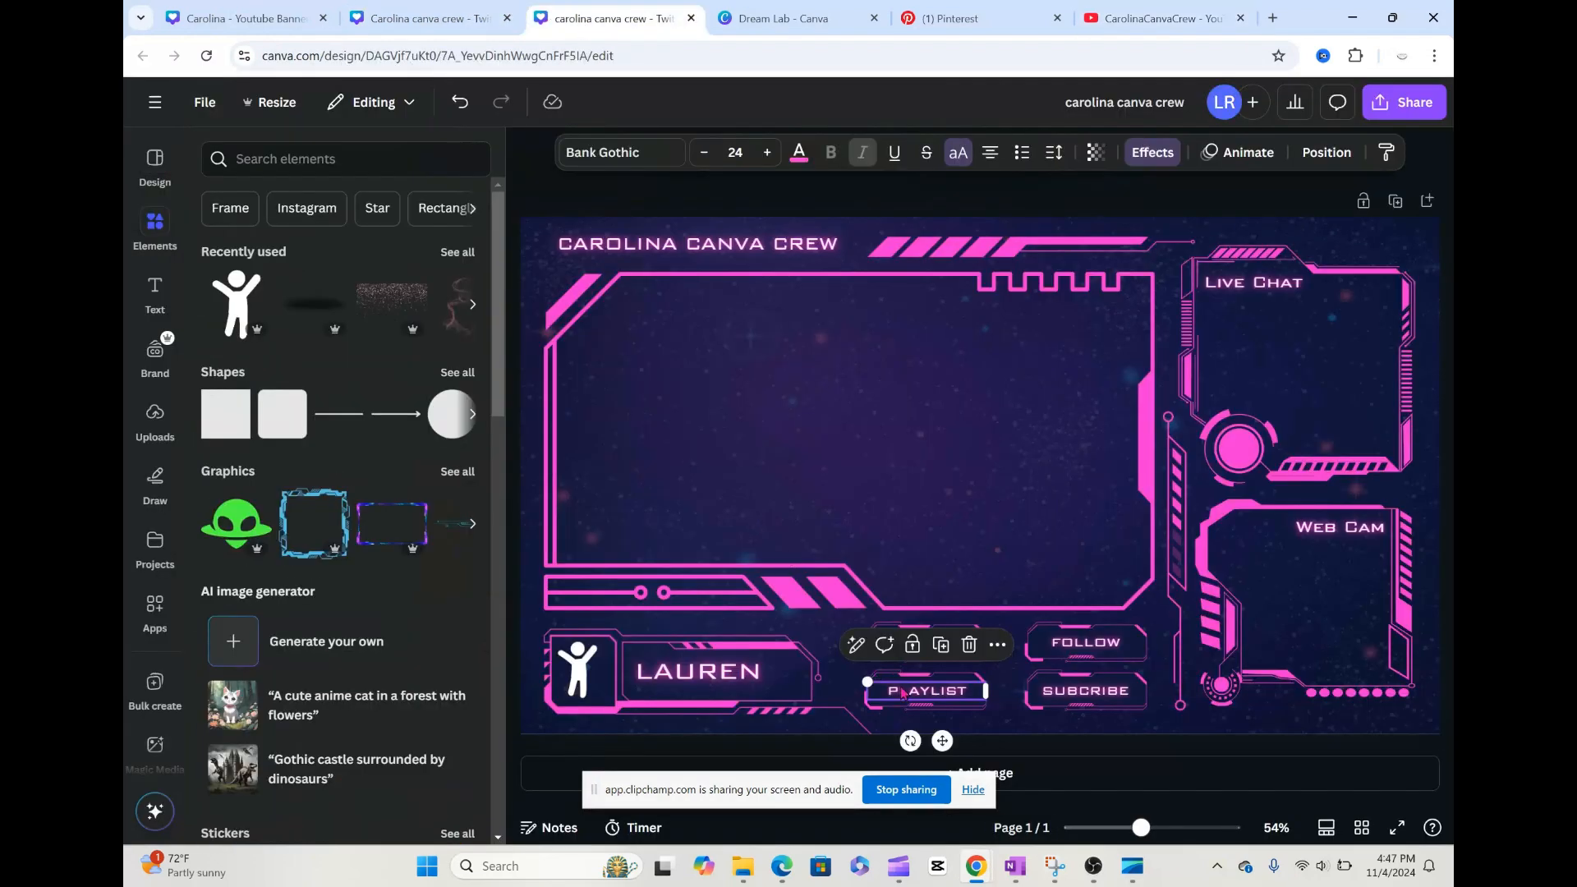
{"action": "right_click", "coordinate": [934, 697]}
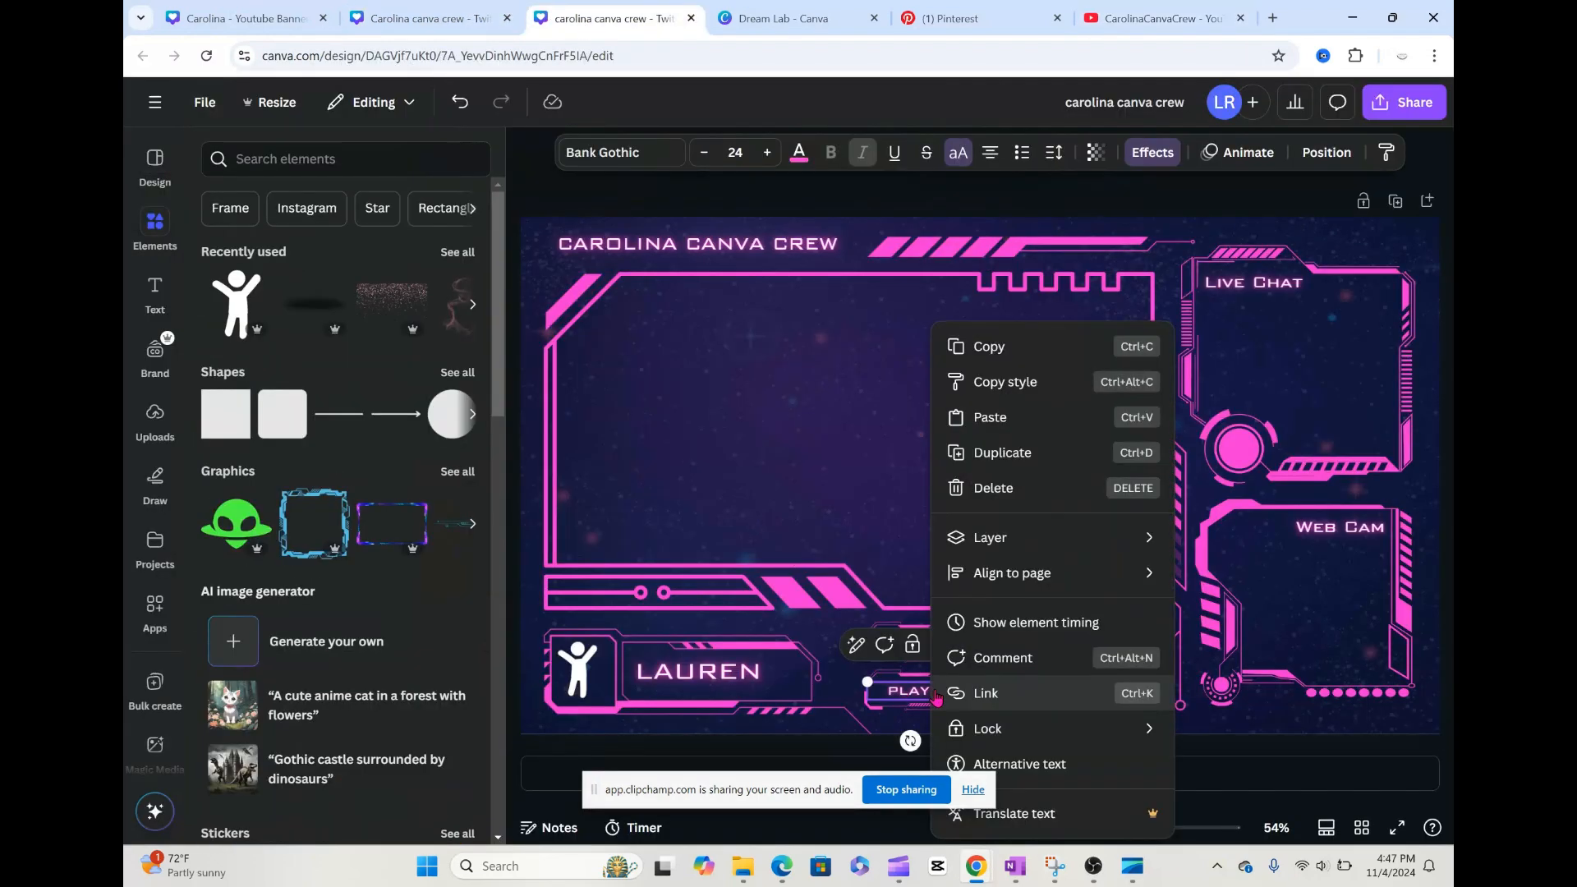
{"action": "left_click", "coordinate": [1012, 707]}
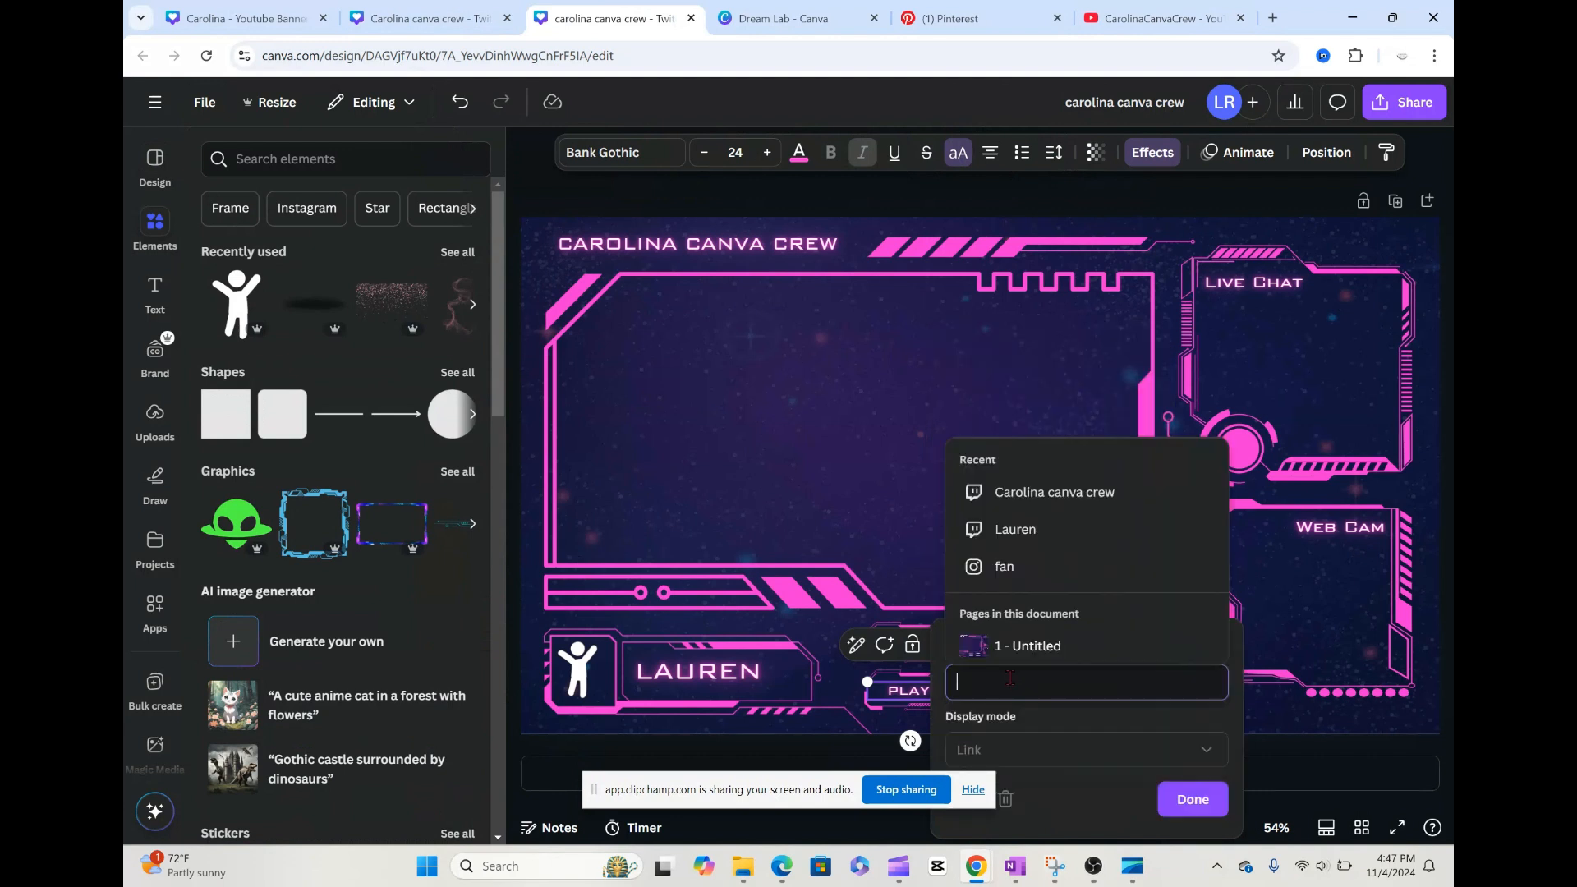
{"action": "key", "text": "ctrl+v"}
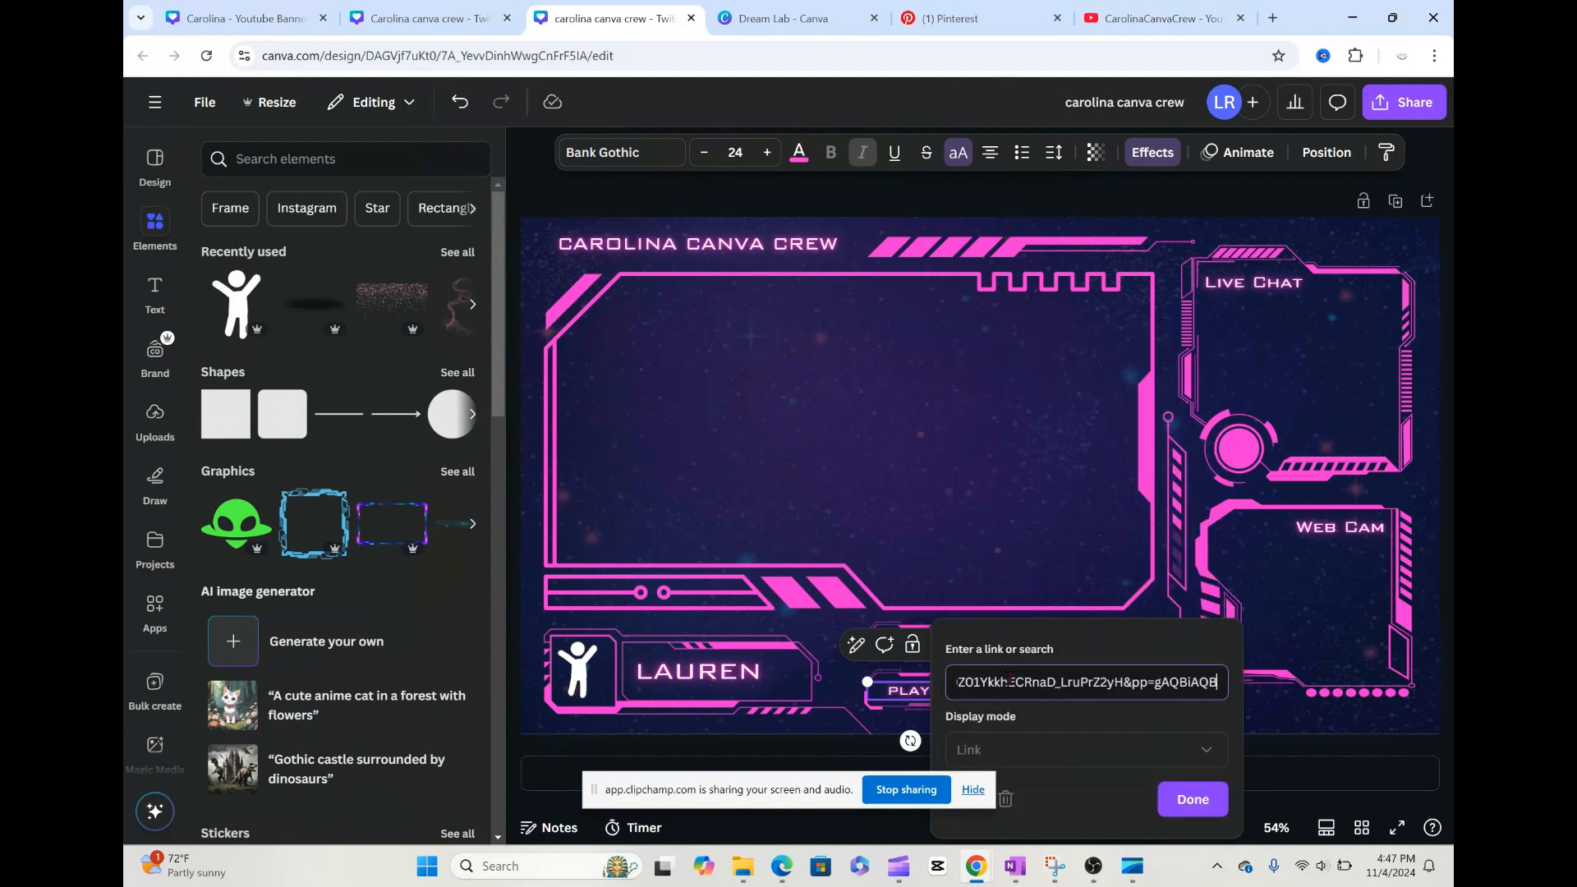
{"action": "left_click", "coordinate": [1195, 798]}
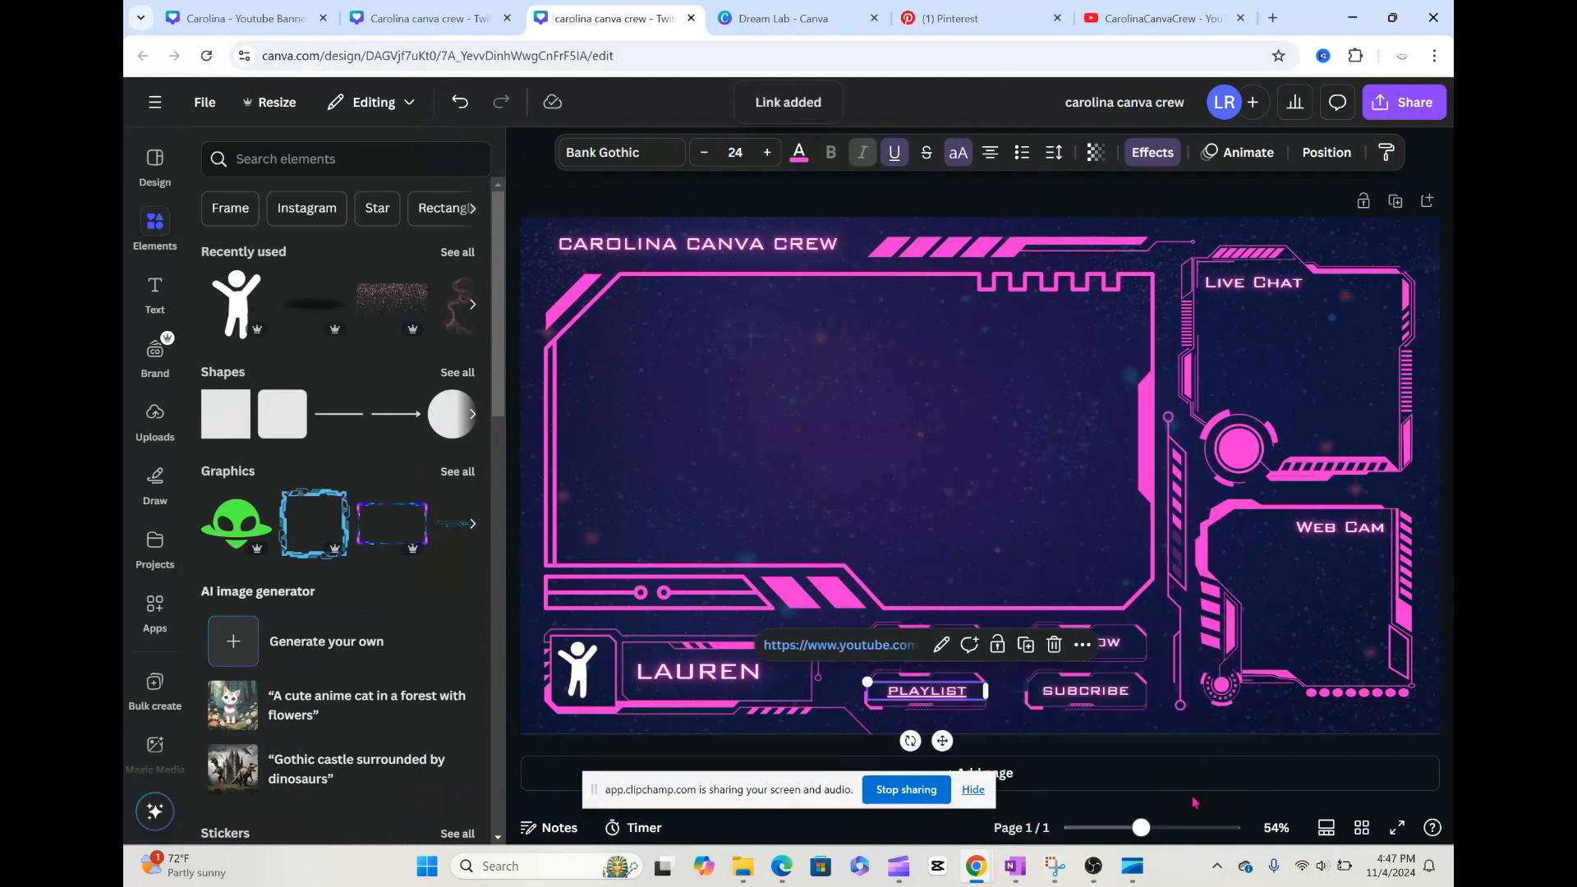
Step: Switch to OneNote and copy the YouTube subscriber link from the Affiliate Links page for the SUBCRIBE label
{"action": "right_click", "coordinate": [1108, 698]}
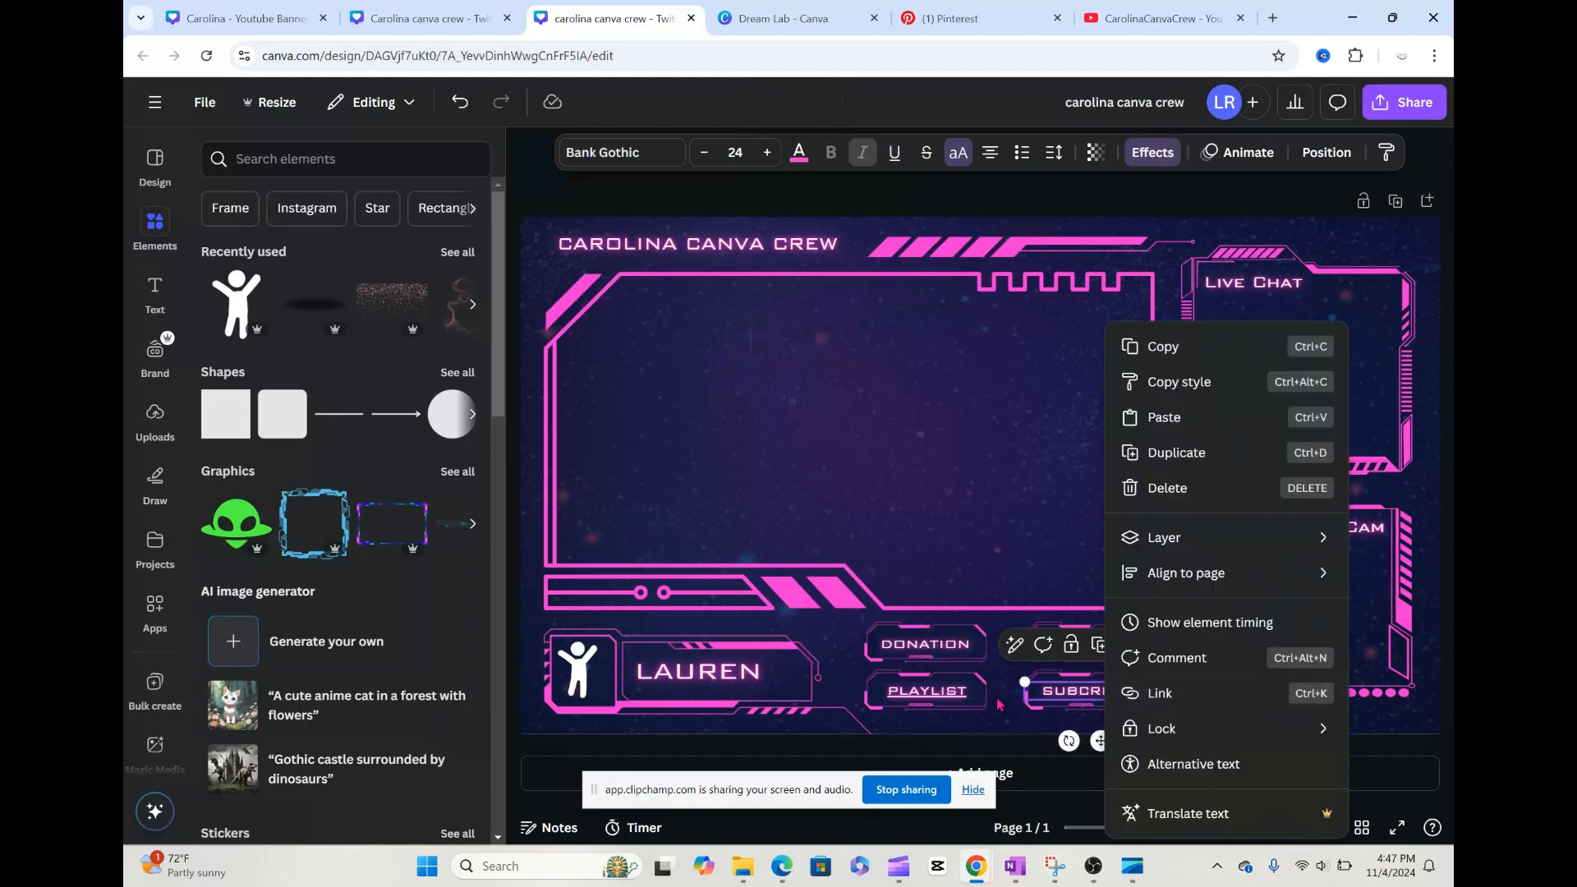
{"action": "left_click", "coordinate": [1011, 869]}
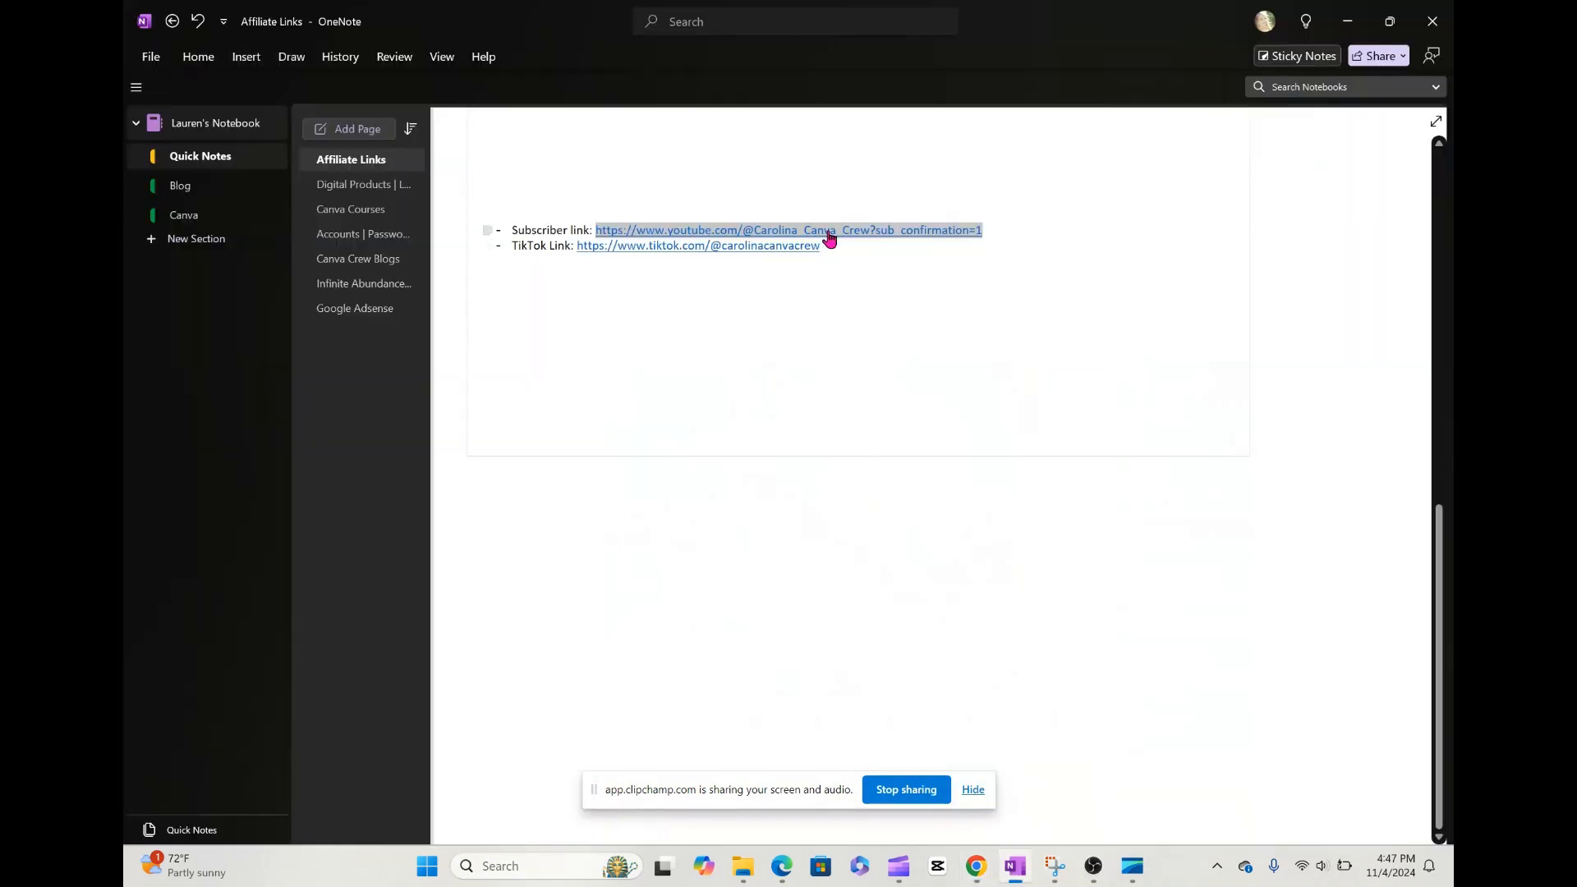
{"action": "right_click", "coordinate": [861, 236]}
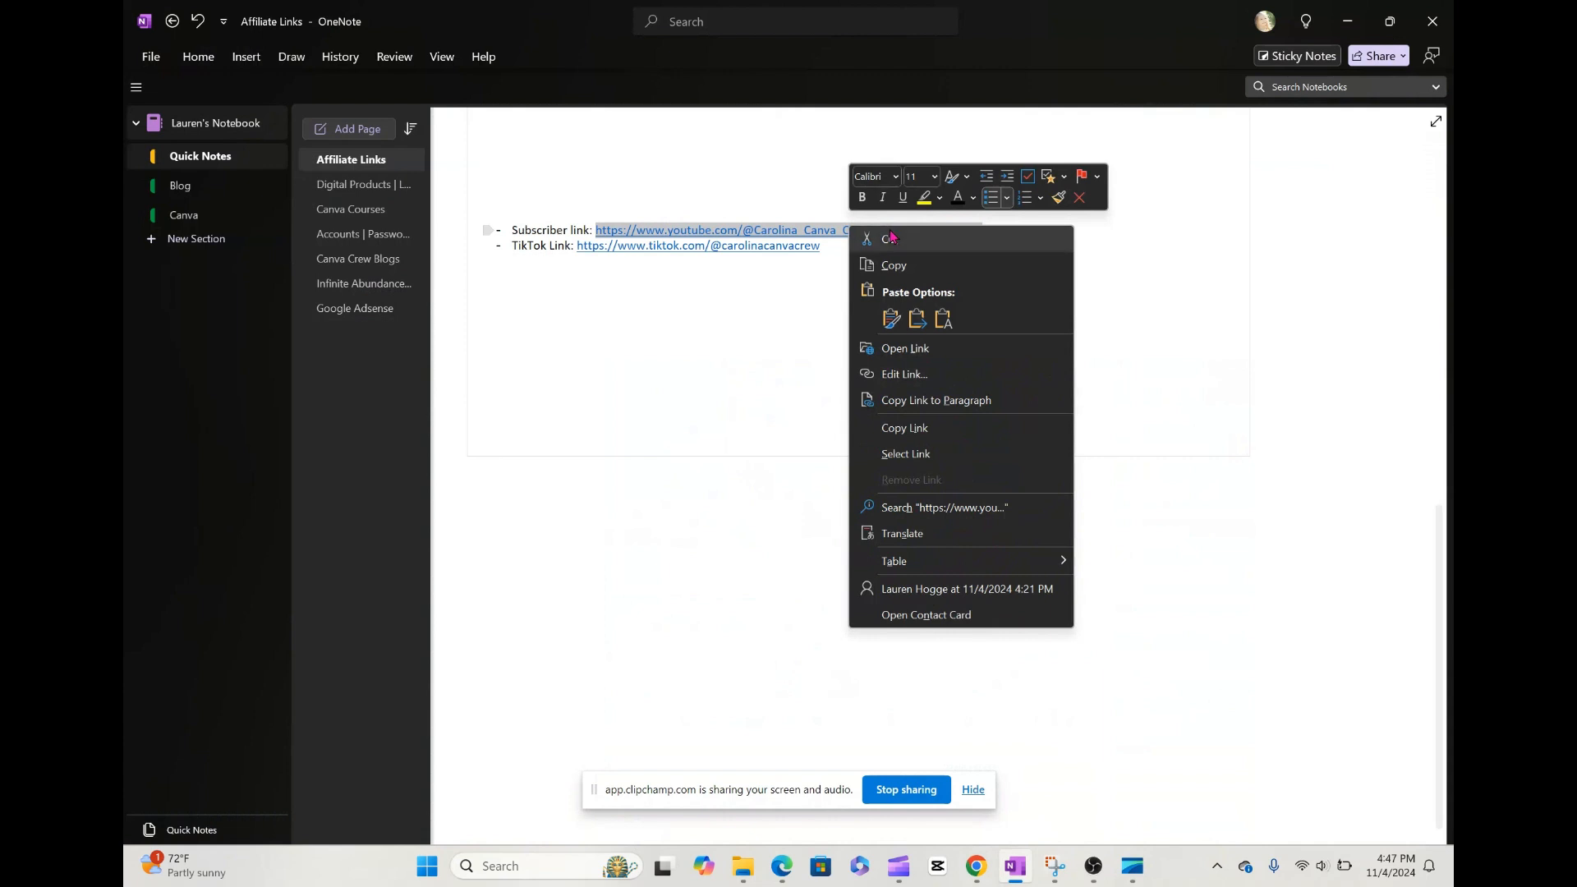
{"action": "left_click", "coordinate": [913, 267]}
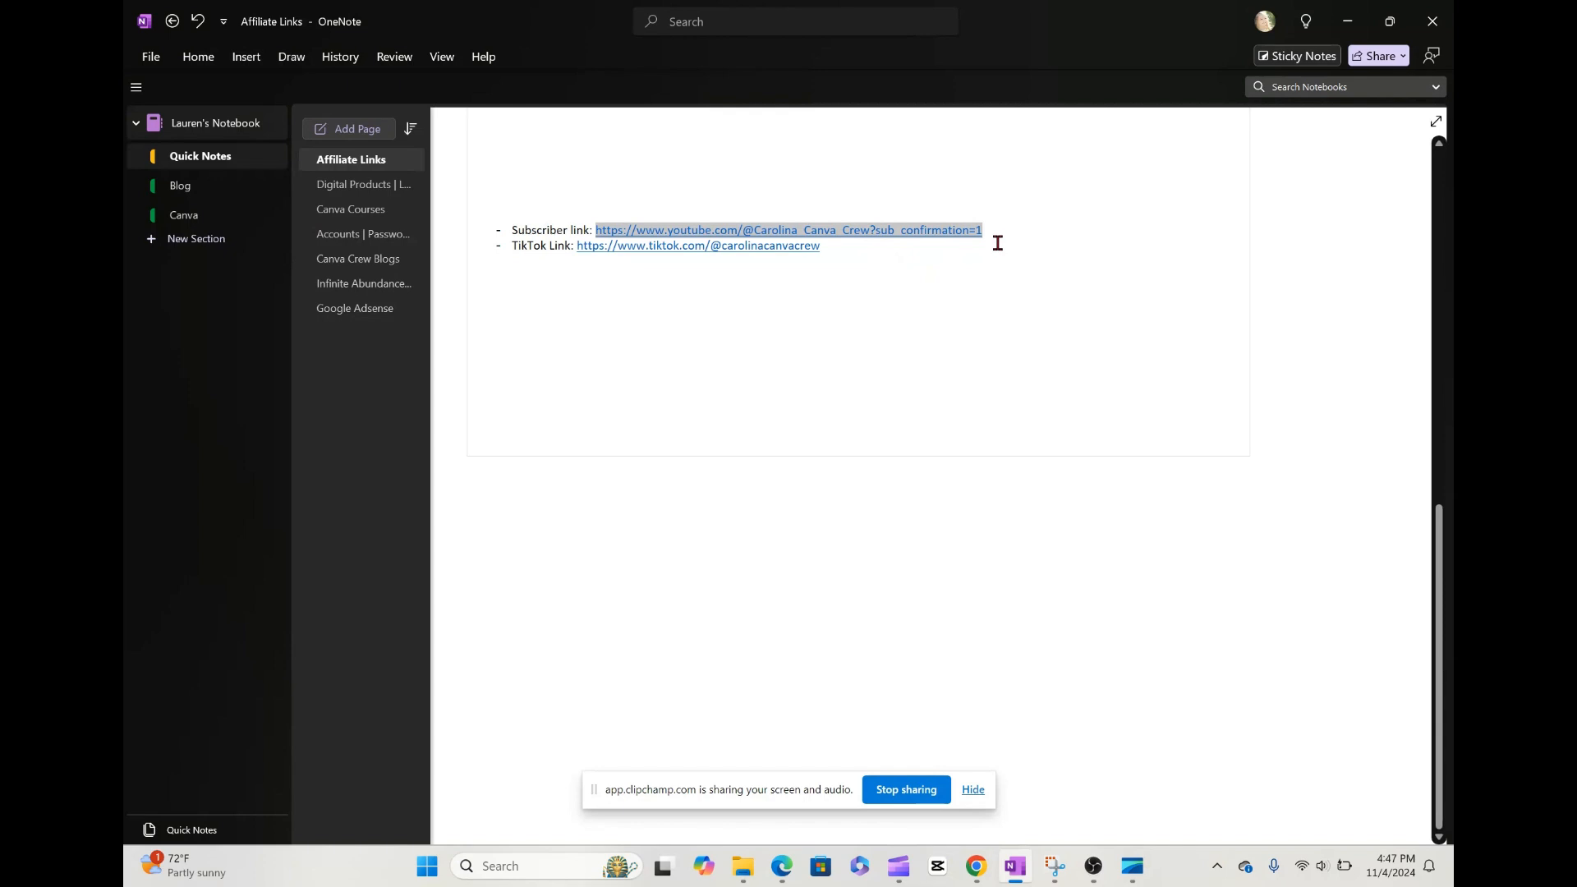
Step: Switch to the browser and load the copied YouTube subscriber link in a new tab to test it
{"action": "mouse_move", "coordinate": [975, 863]}
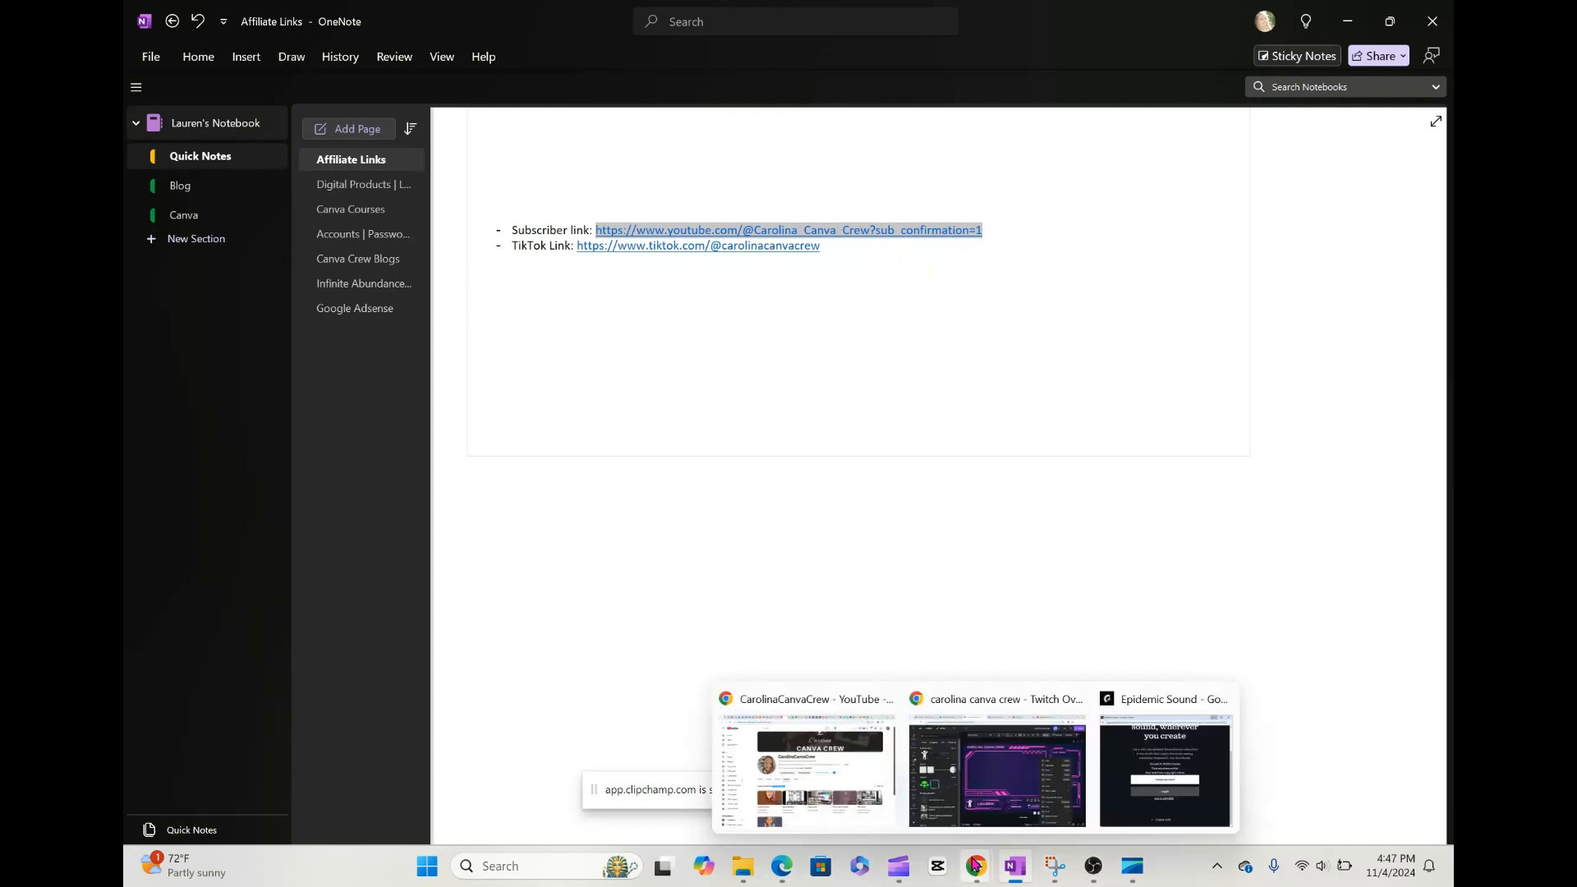
{"action": "left_click", "coordinate": [1019, 742]}
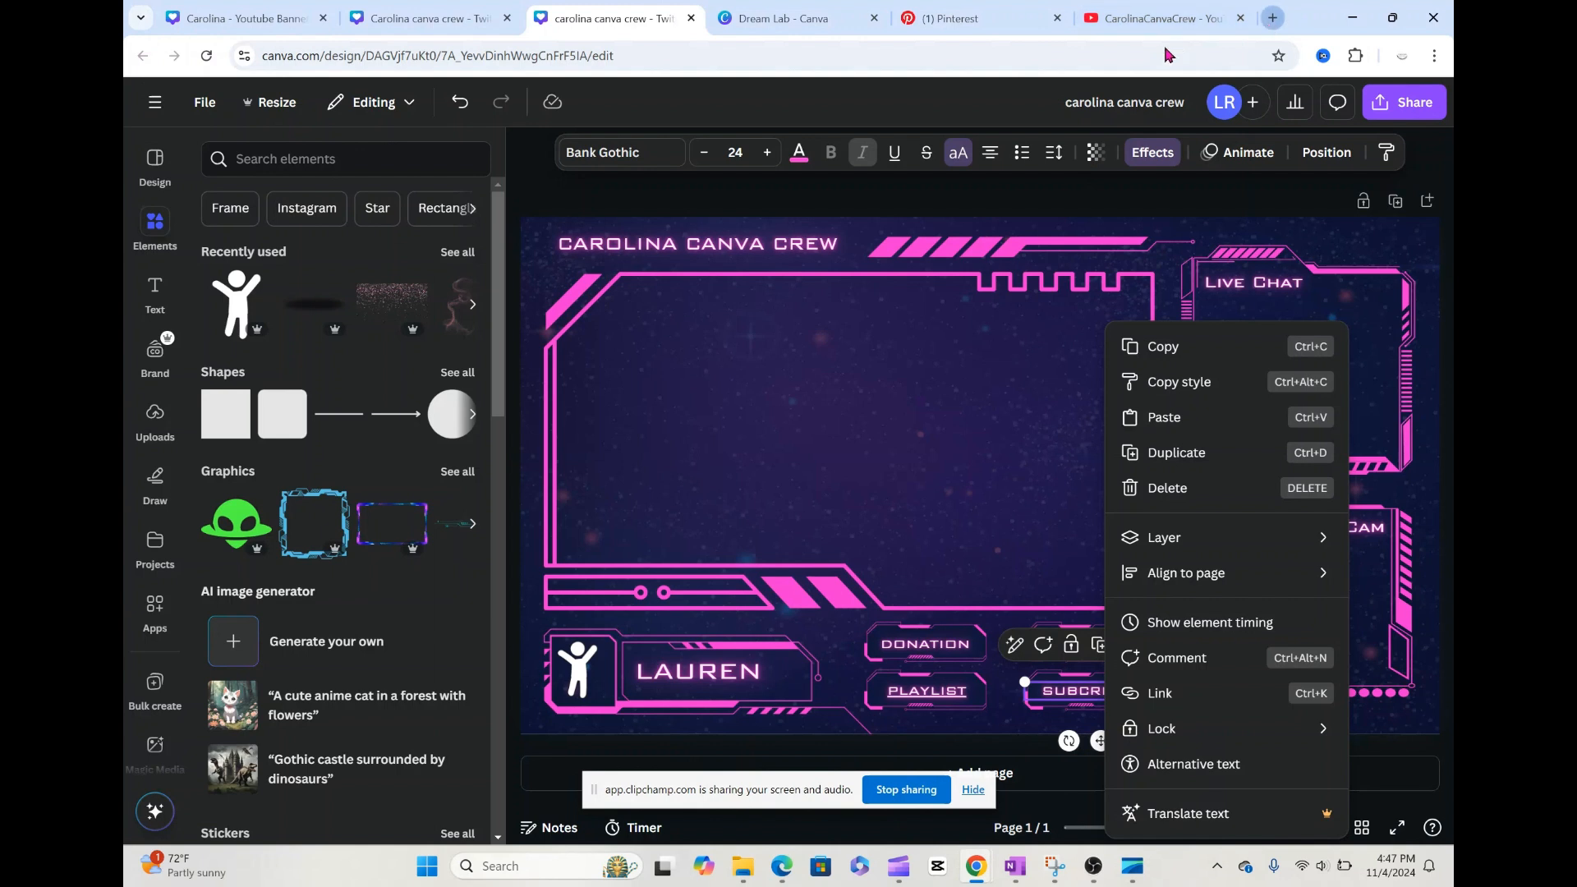
{"action": "key", "text": "ctrl+t"}
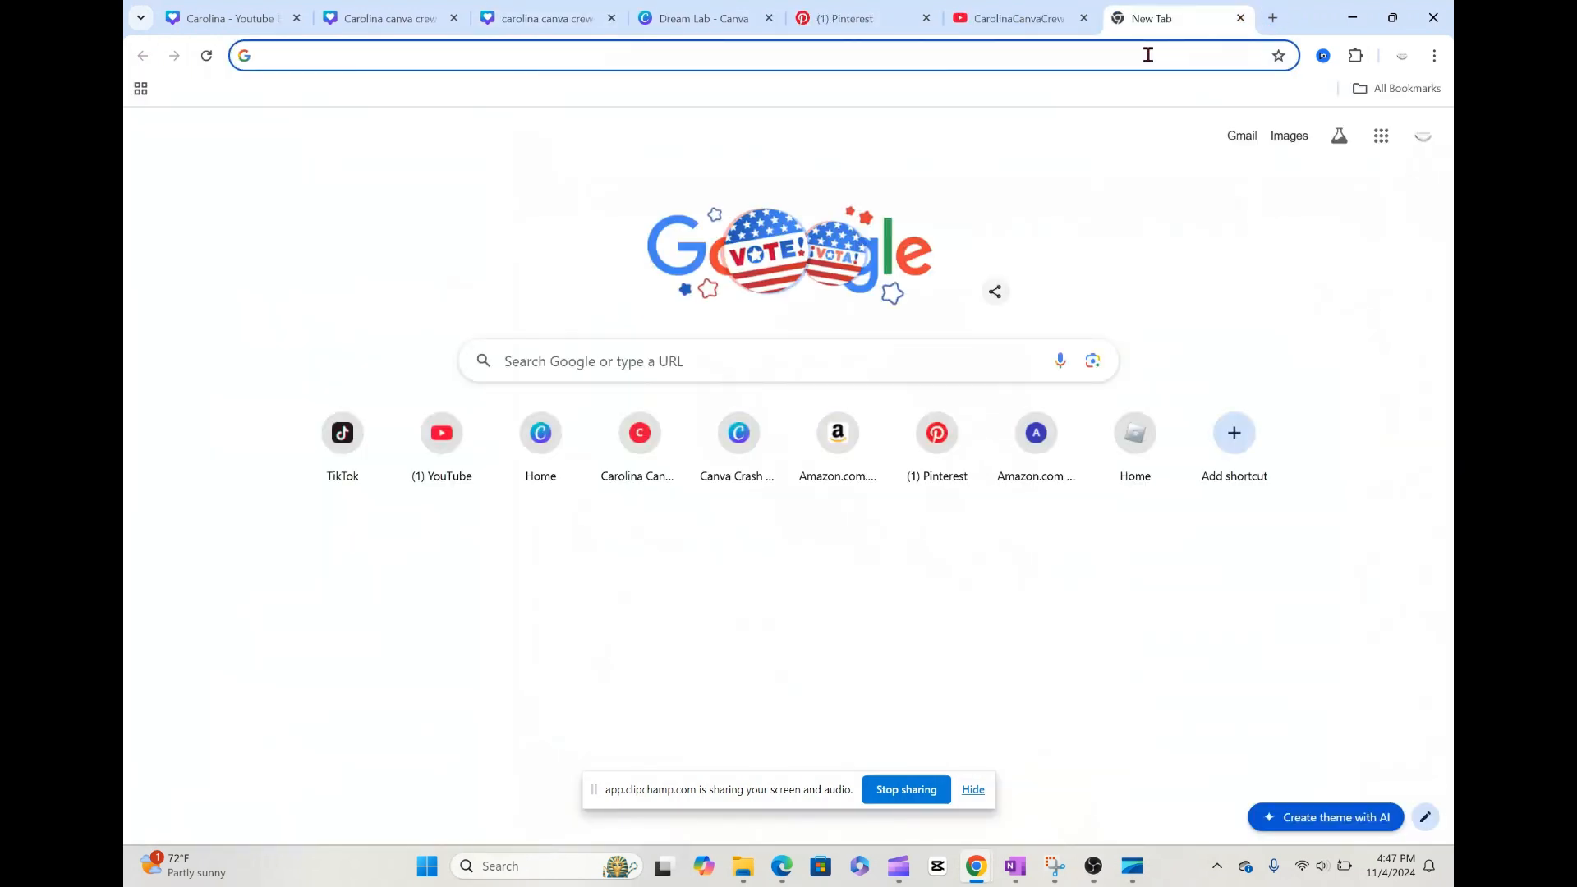
{"action": "key", "text": "ctrl+v"}
{"action": "key", "text": "Return"}
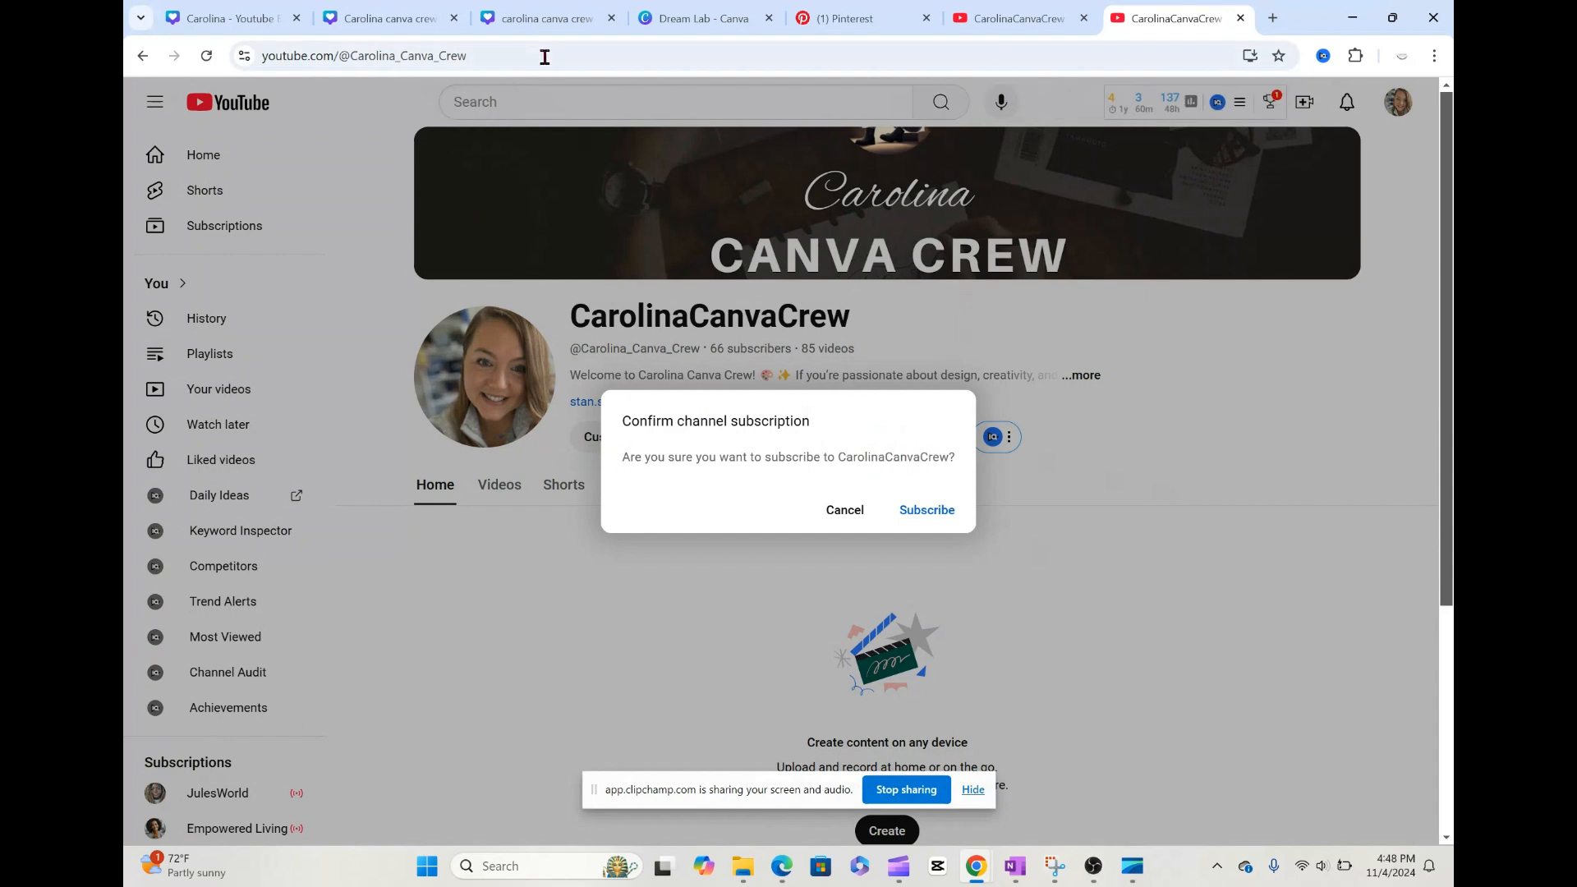
Step: Return to the Canva overlay design and add the copied subscriber URL as a link on the SUBCRIBE text
{"action": "left_click", "coordinate": [553, 26]}
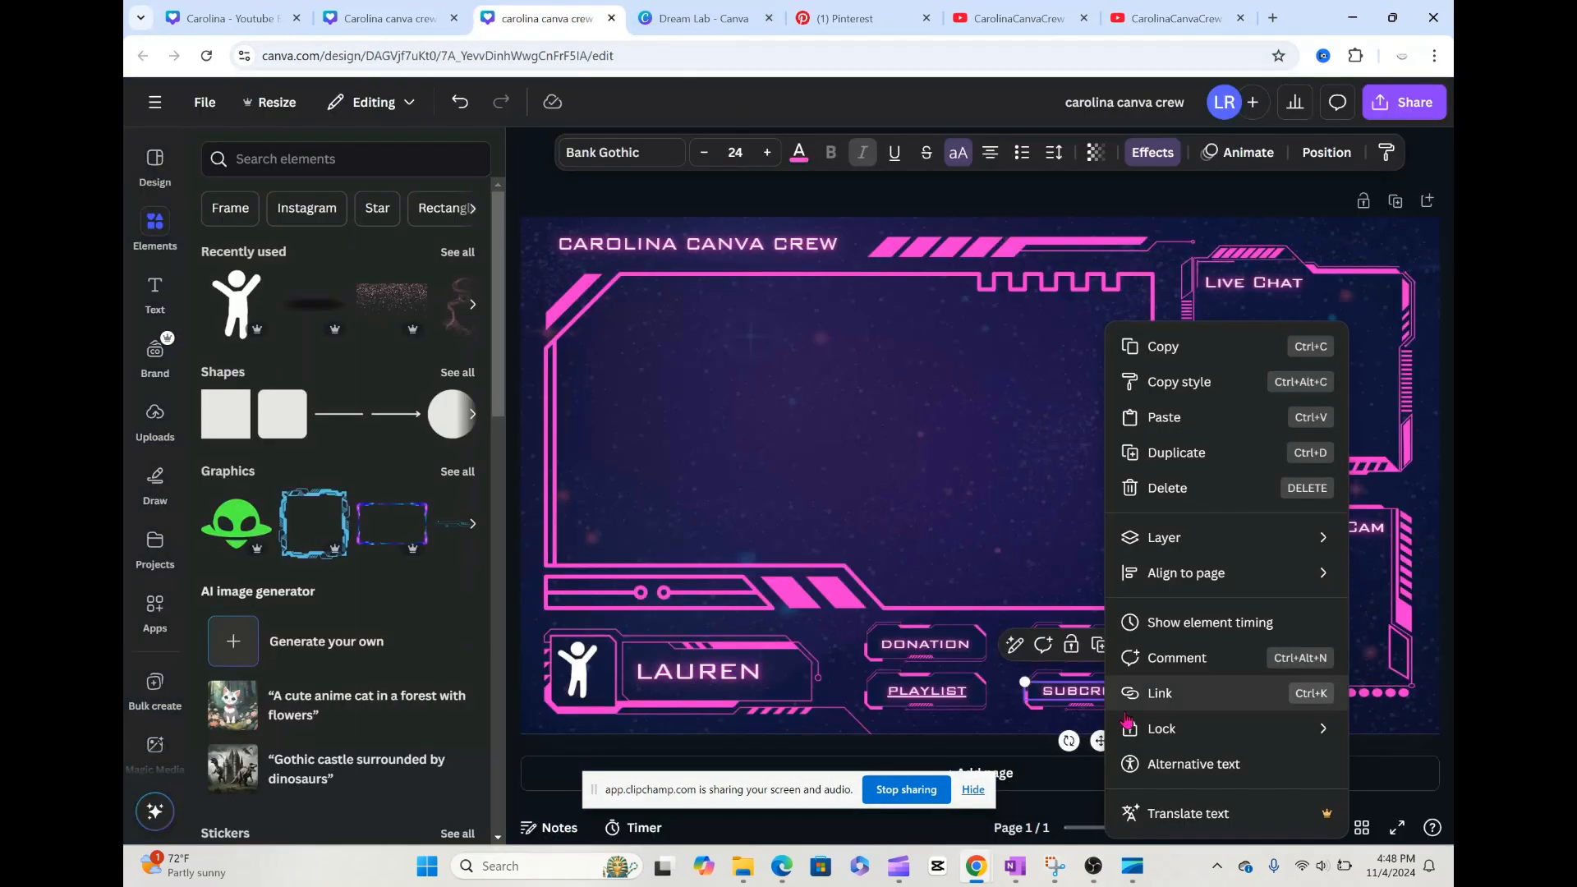
{"action": "left_click", "coordinate": [1170, 708]}
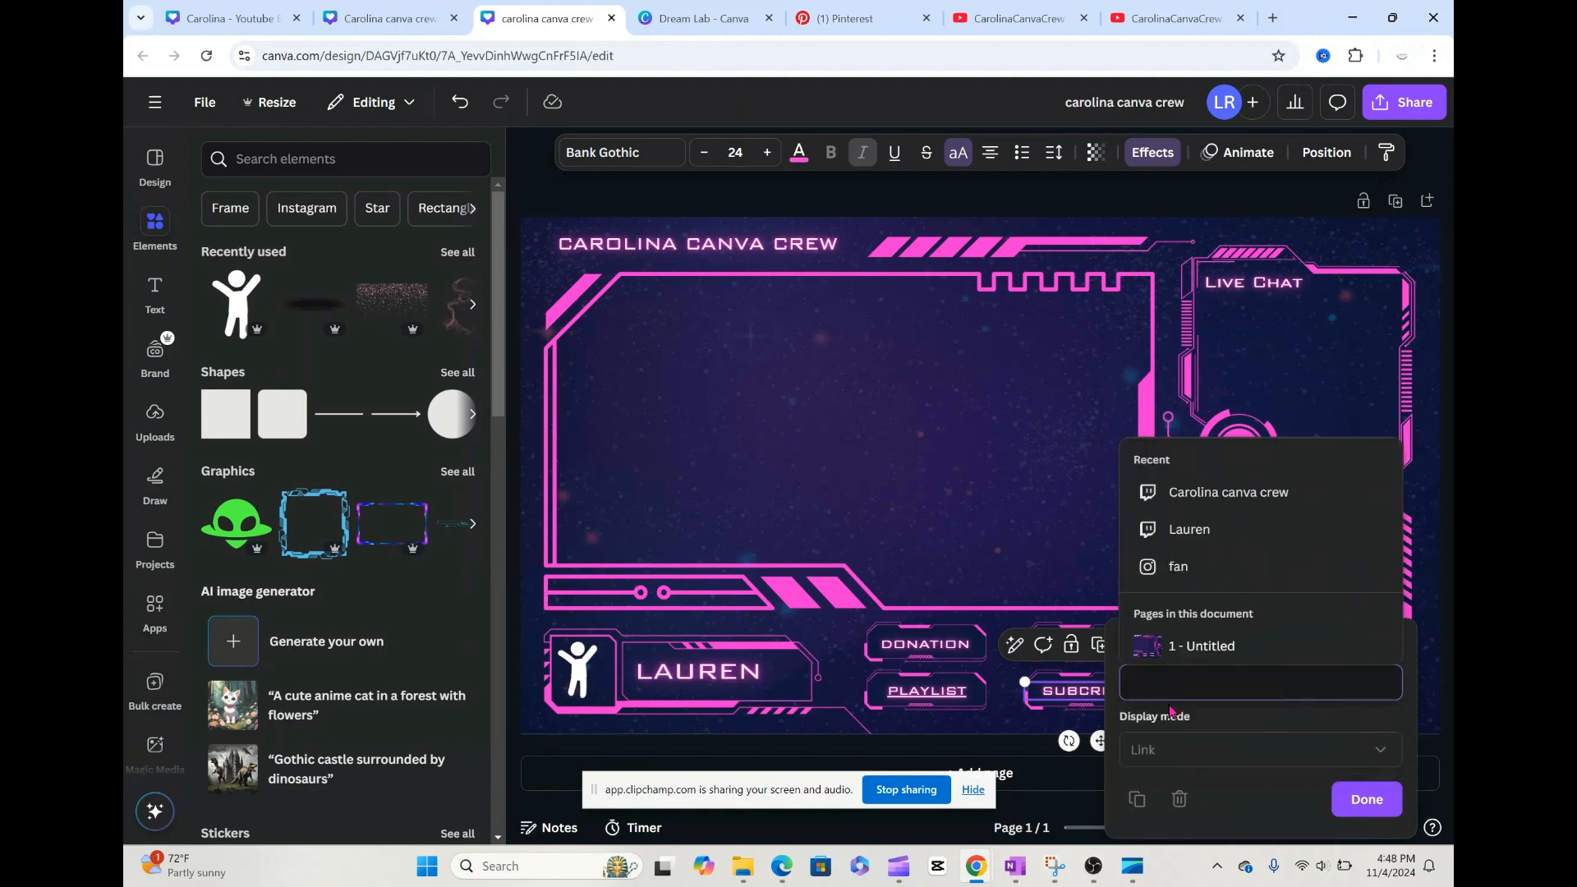
{"action": "key", "text": "ctrl+v"}
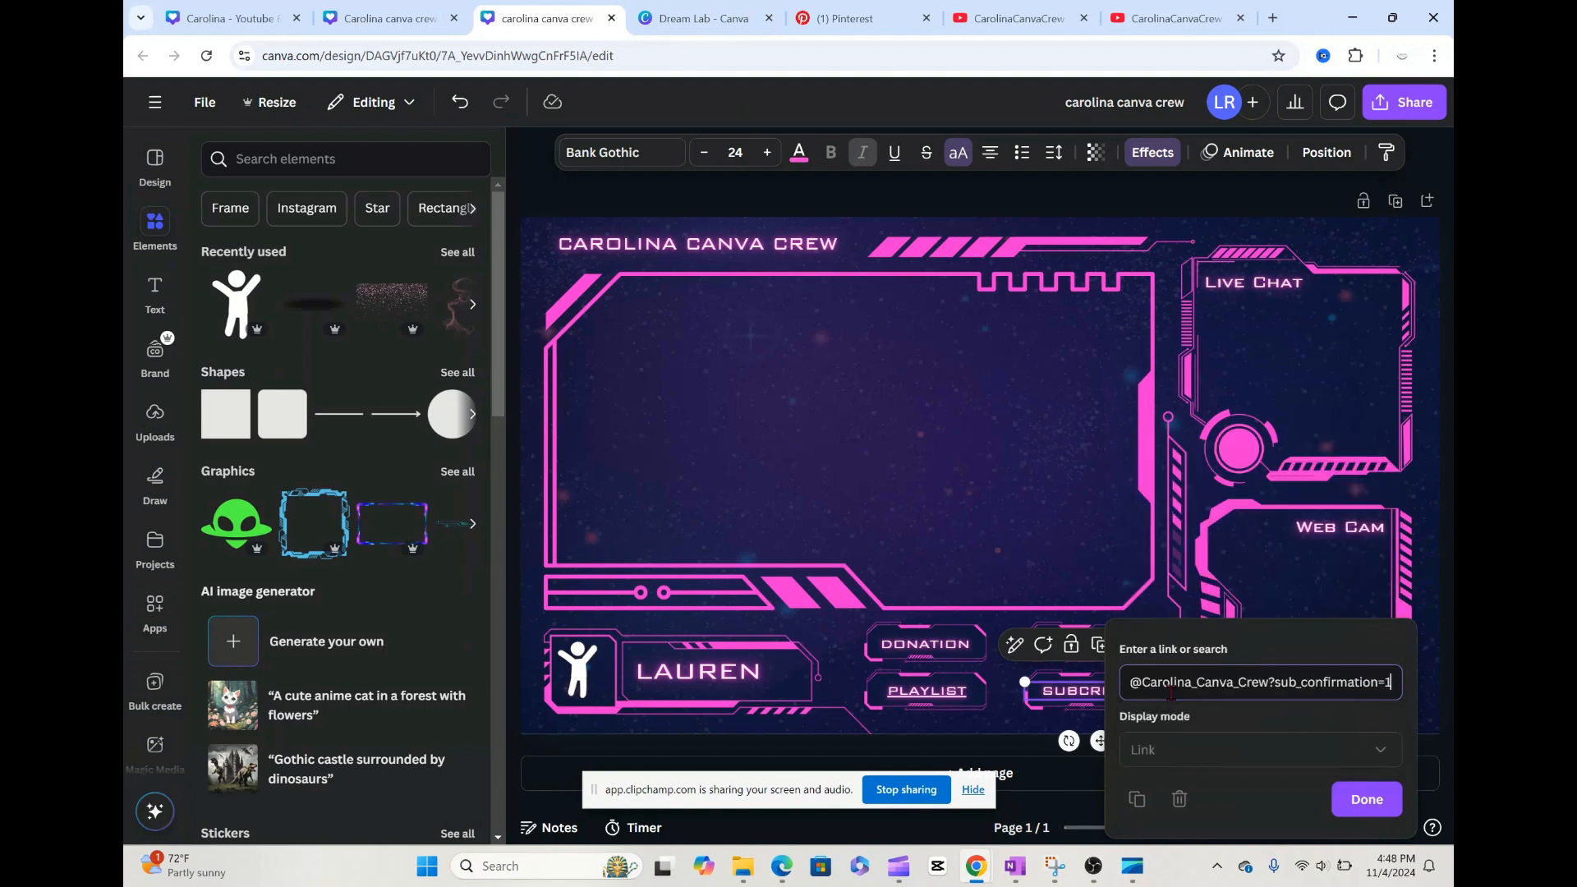
{"action": "left_click", "coordinate": [1368, 807]}
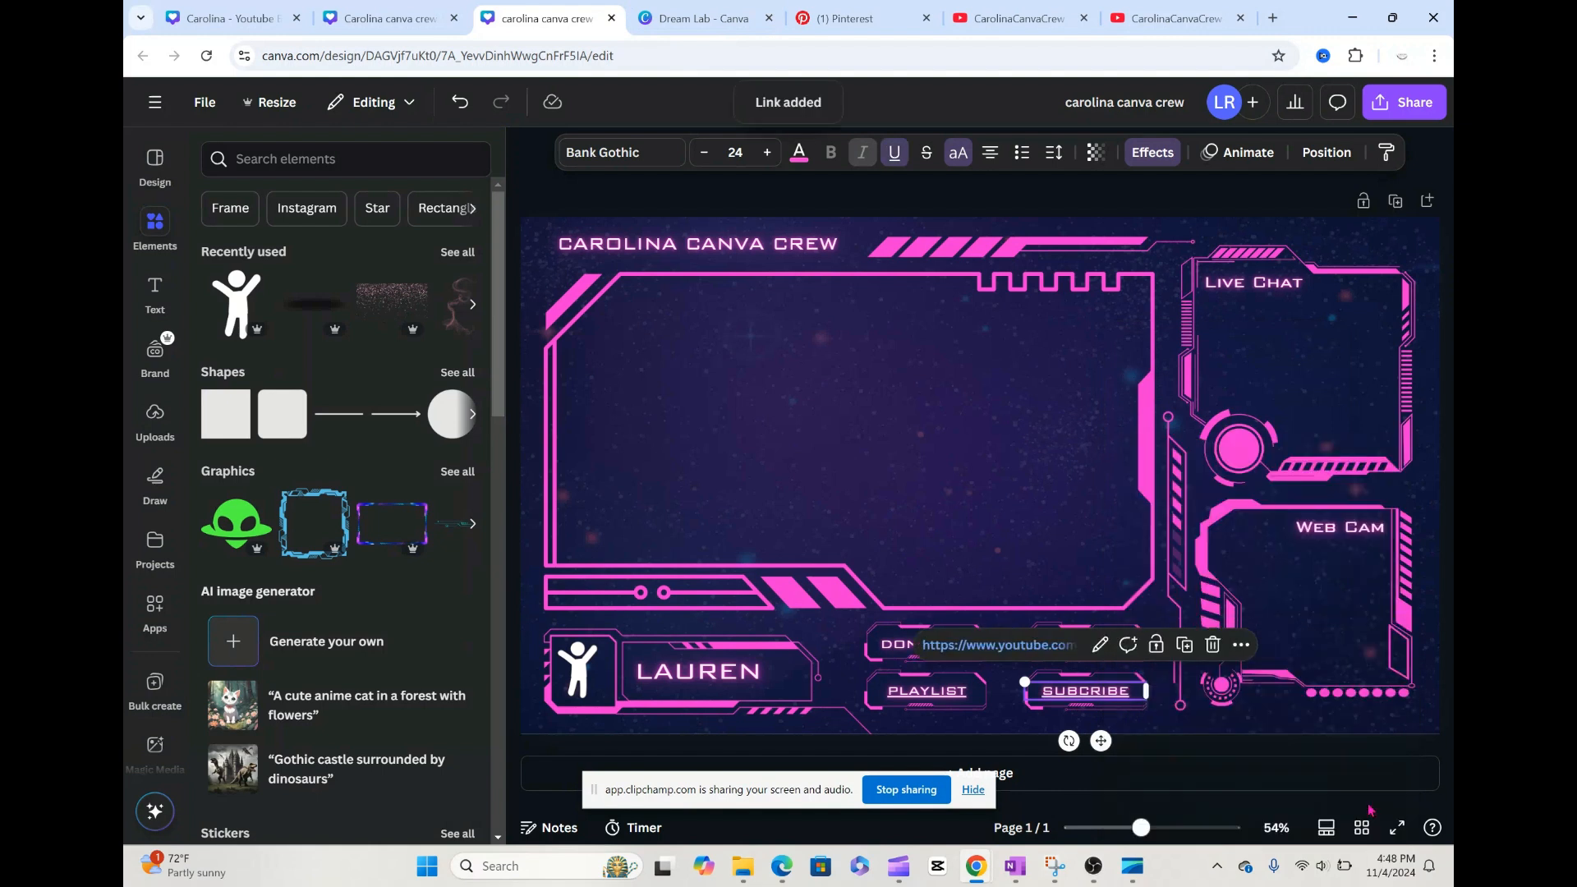
{"action": "left_click", "coordinate": [1201, 676]}
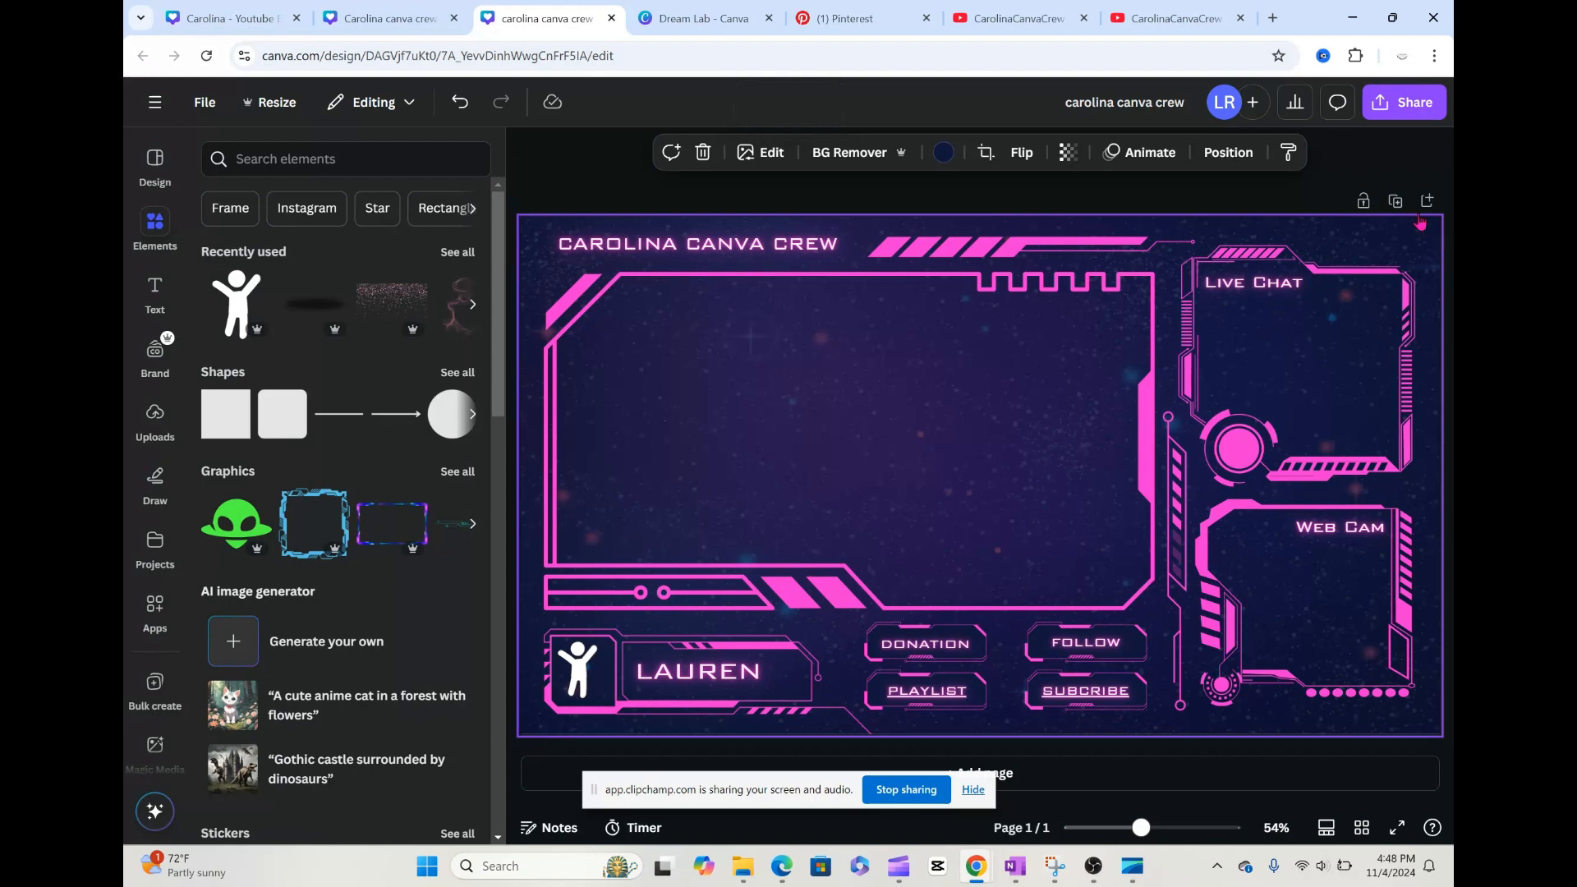
{"action": "left_click", "coordinate": [1414, 106]}
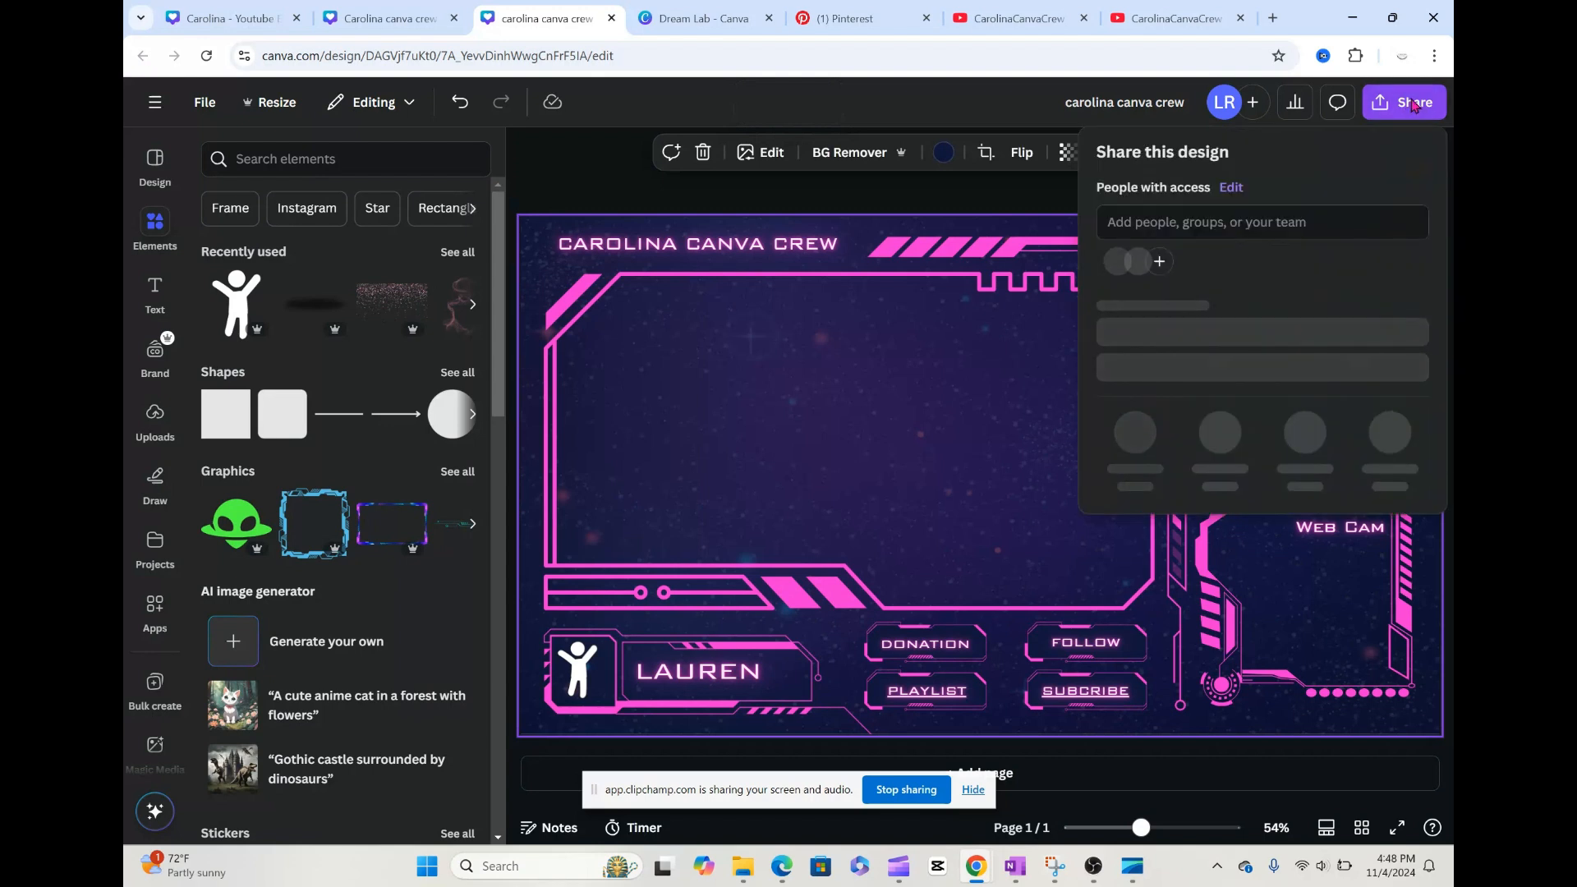
{"action": "left_click", "coordinate": [1135, 450]}
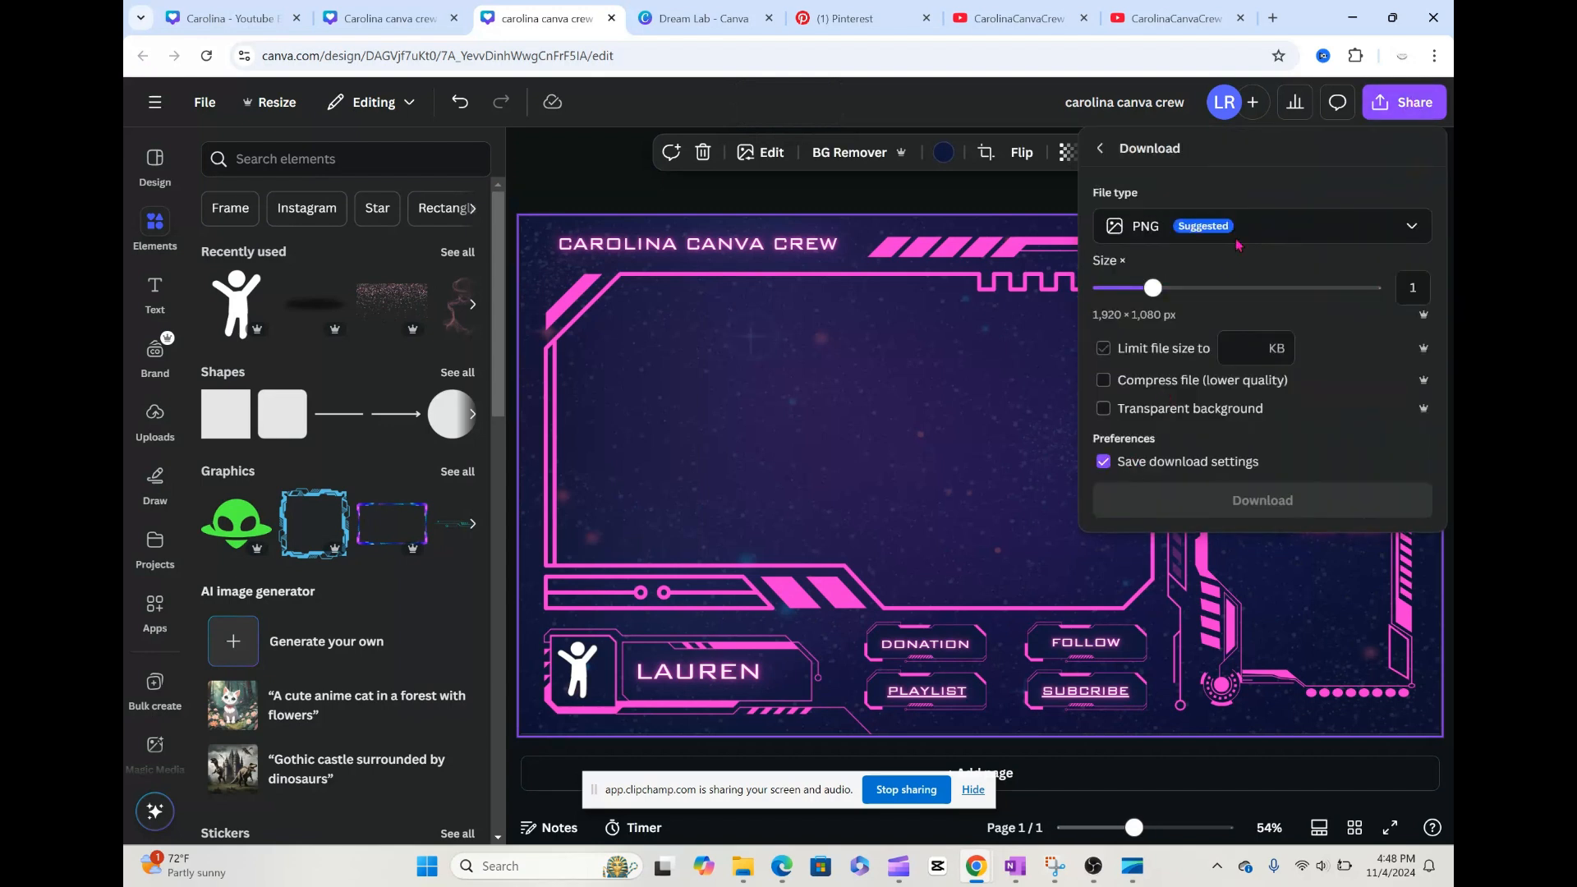
{"action": "left_click", "coordinate": [1033, 454]}
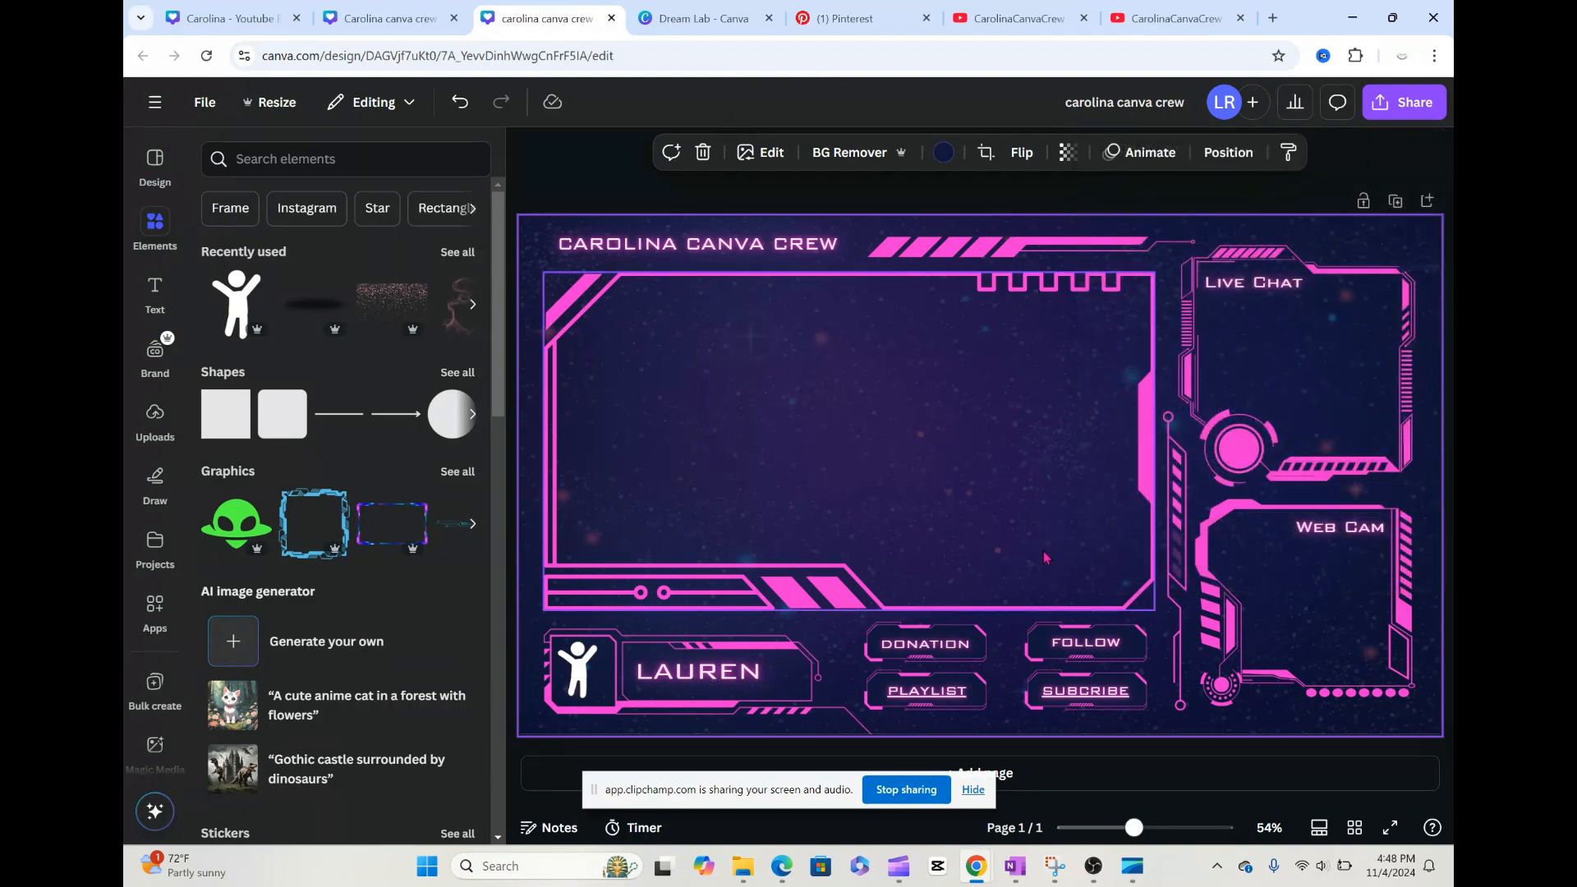
Step: Switch to OBS and add a new Browser source named Overlay Test 2 to the BRB scene
{"action": "left_click", "coordinate": [1097, 869]}
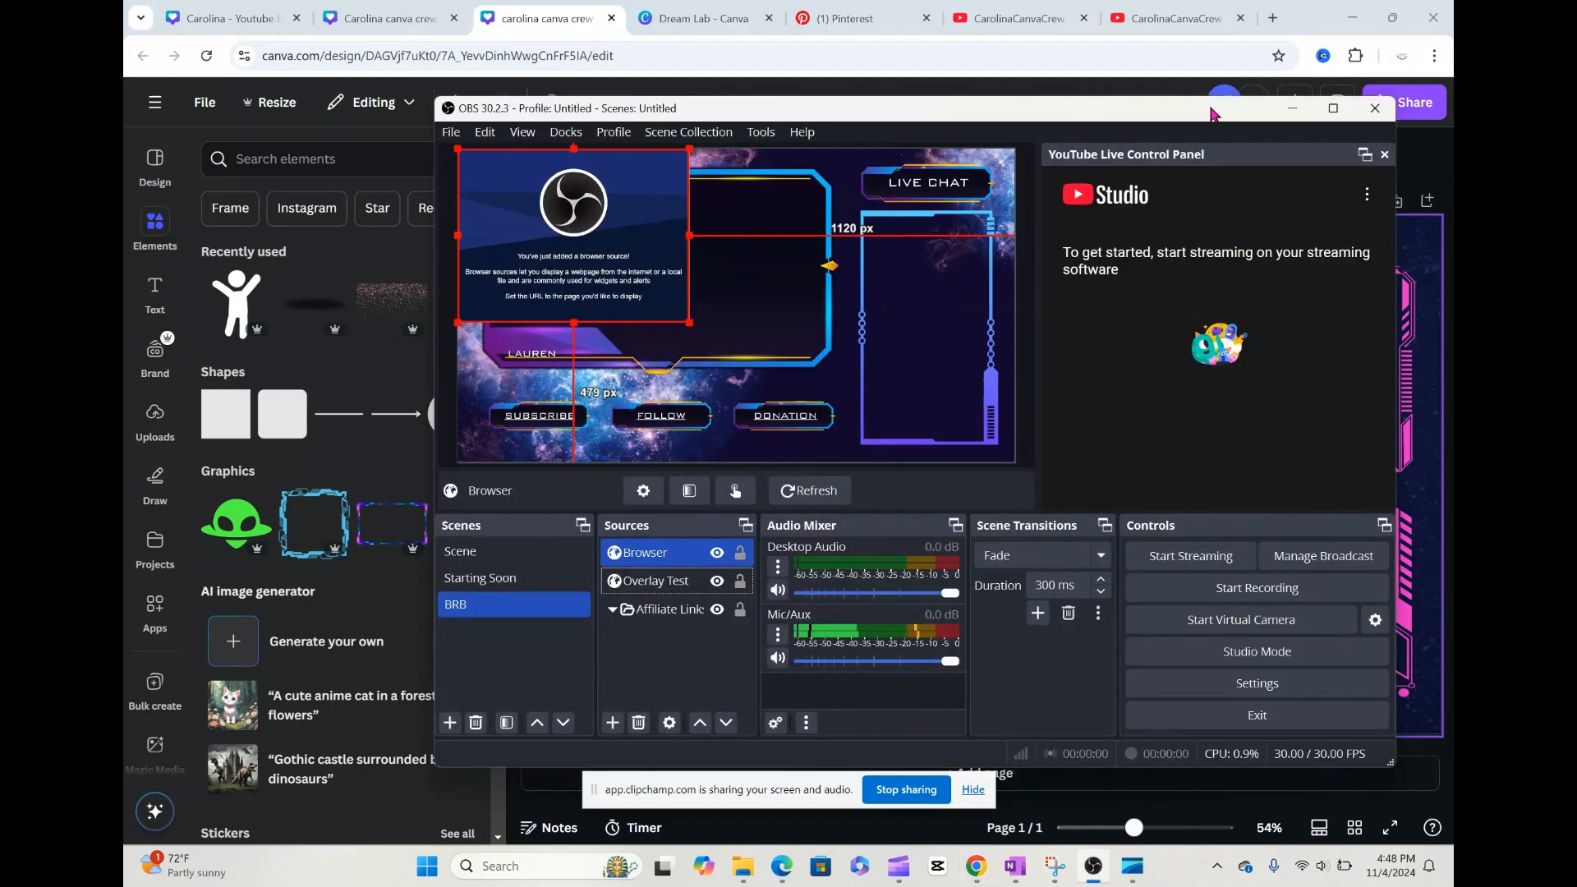
{"action": "left_click_drag", "start_coordinate": [1207, 112], "coordinate": [1143, 110]}
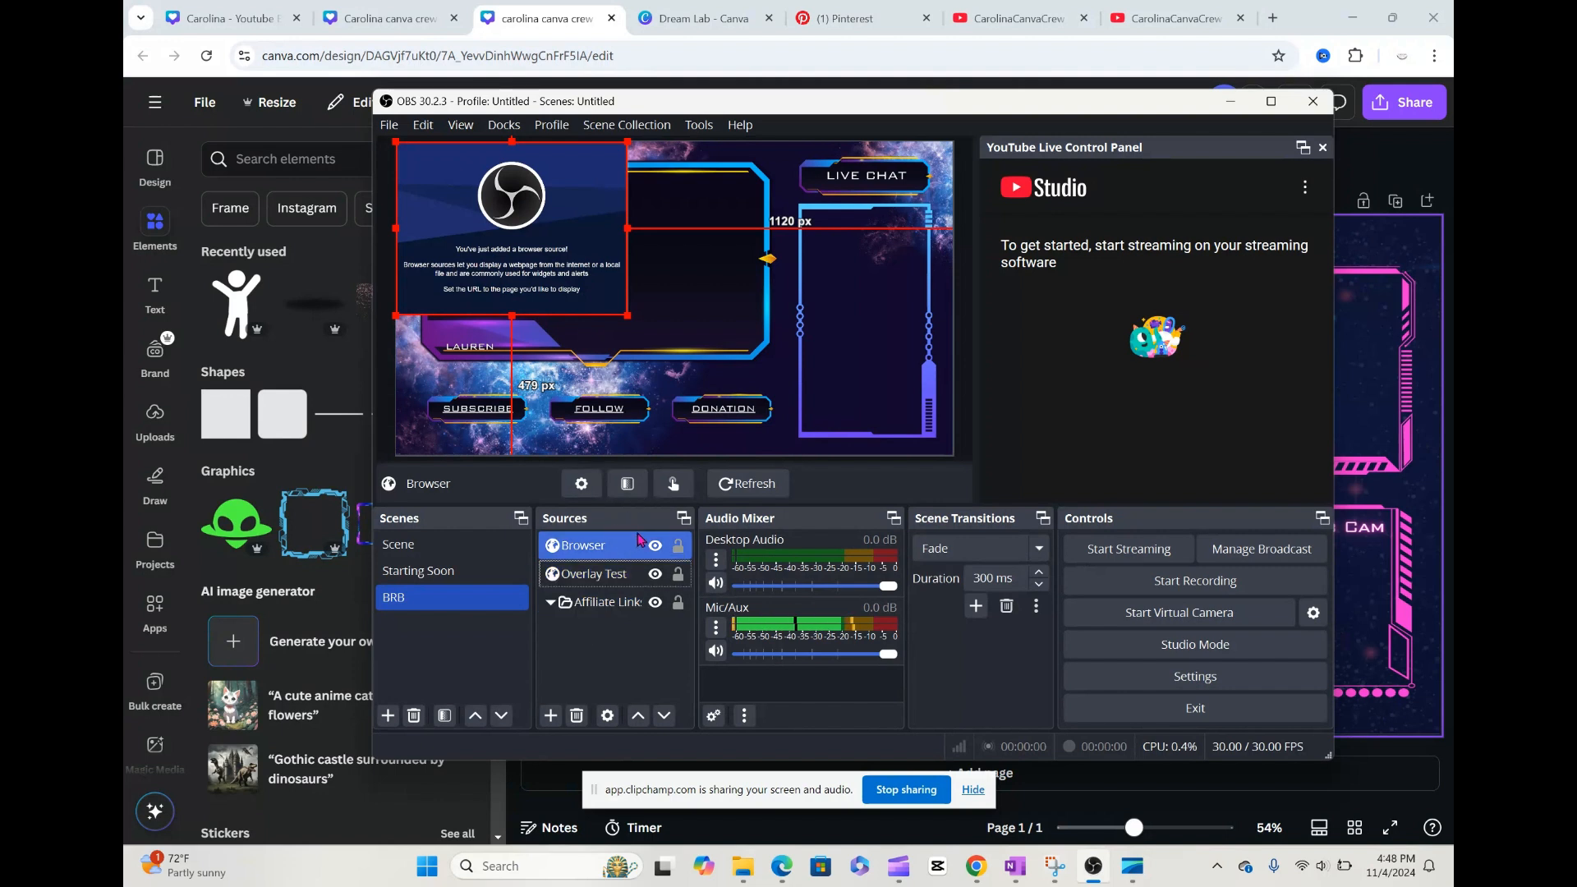
{"action": "left_click", "coordinate": [610, 574], "text": "ctrl"}
{"action": "left_click", "coordinate": [608, 575], "text": "ctrl"}
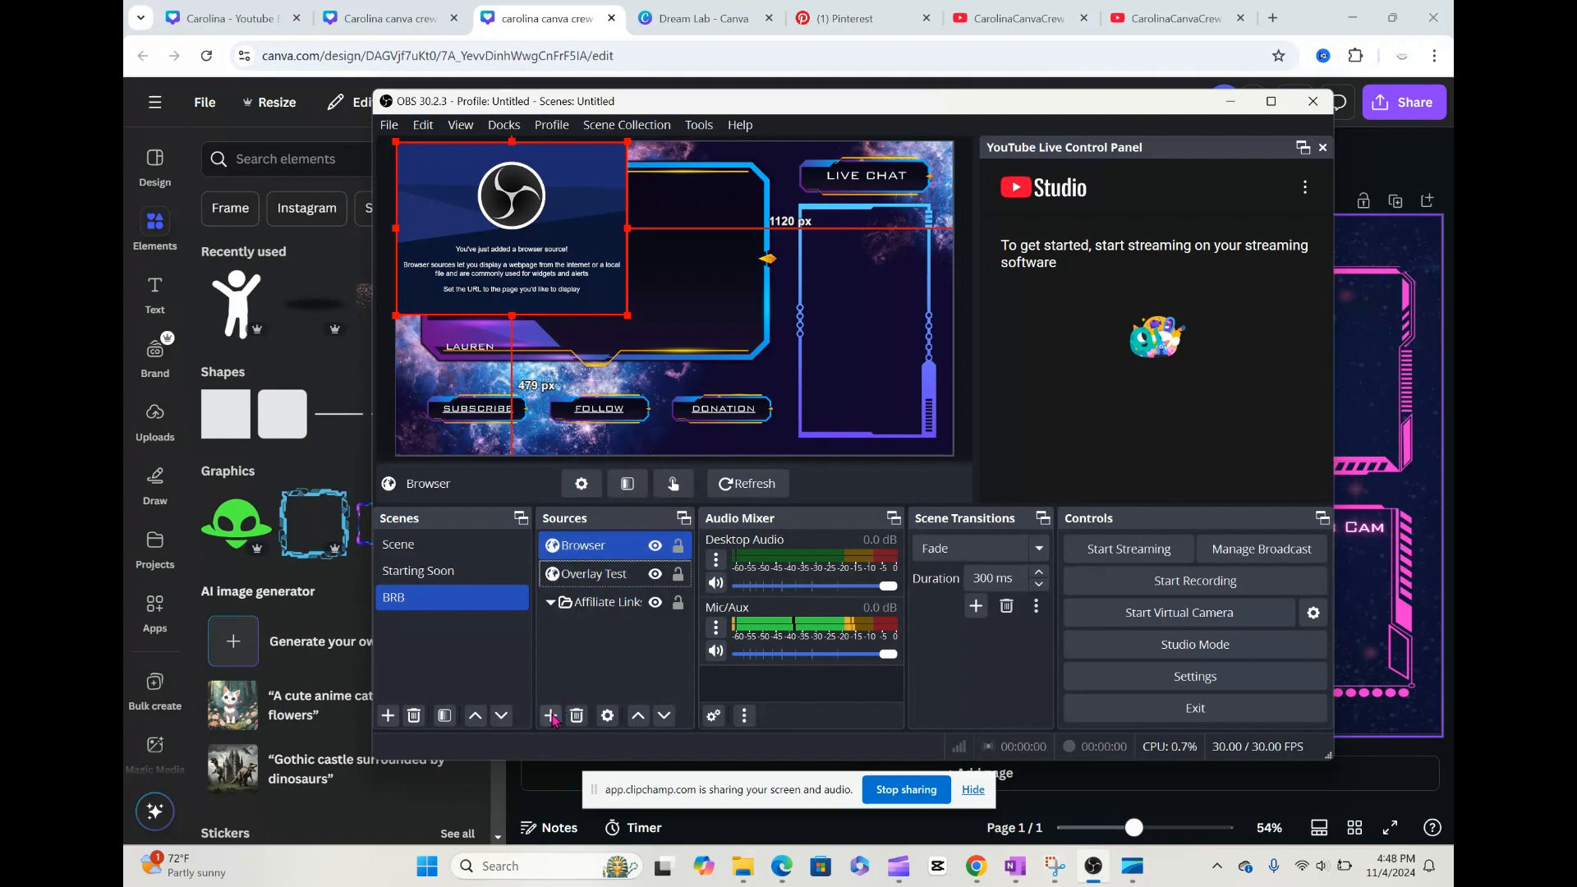
{"action": "left_click", "coordinate": [550, 716]}
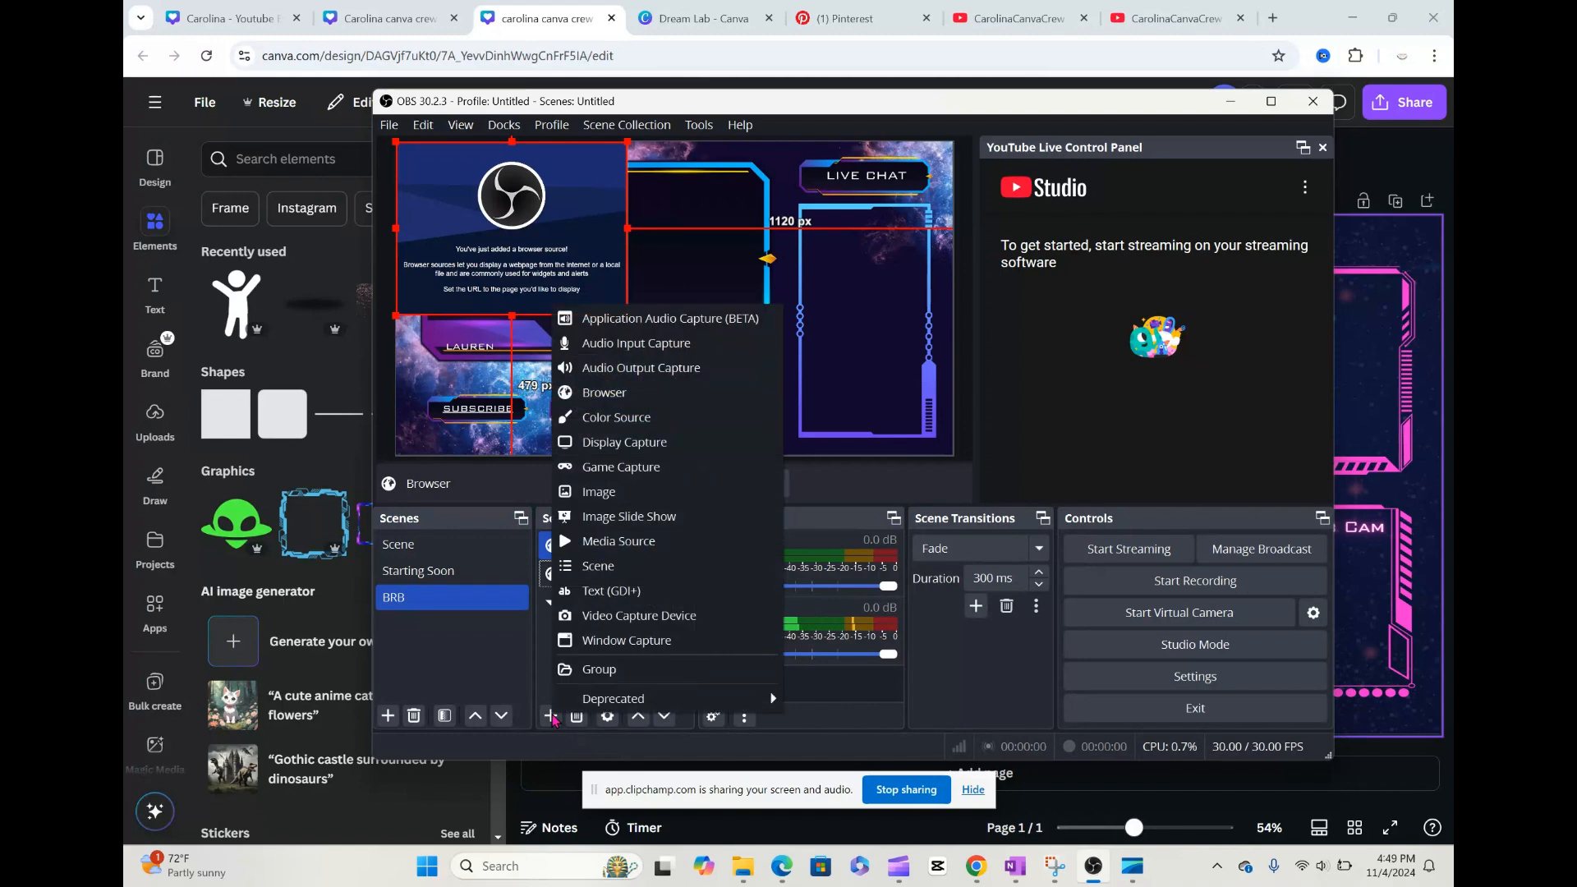
{"action": "left_click", "coordinate": [630, 400]}
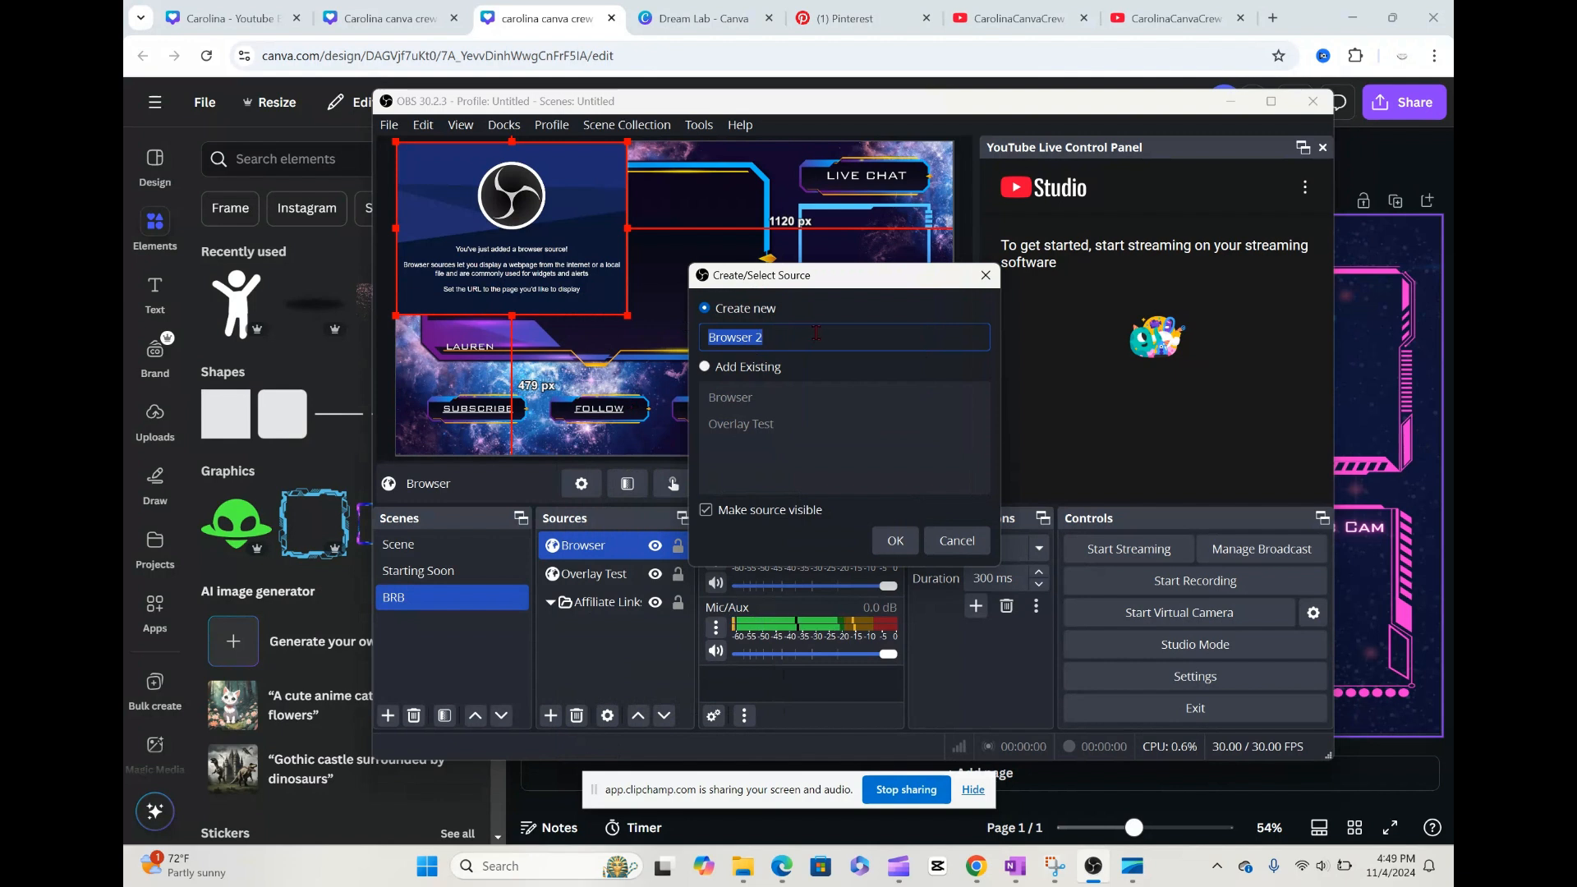
{"action": "type", "text": "Overla"}
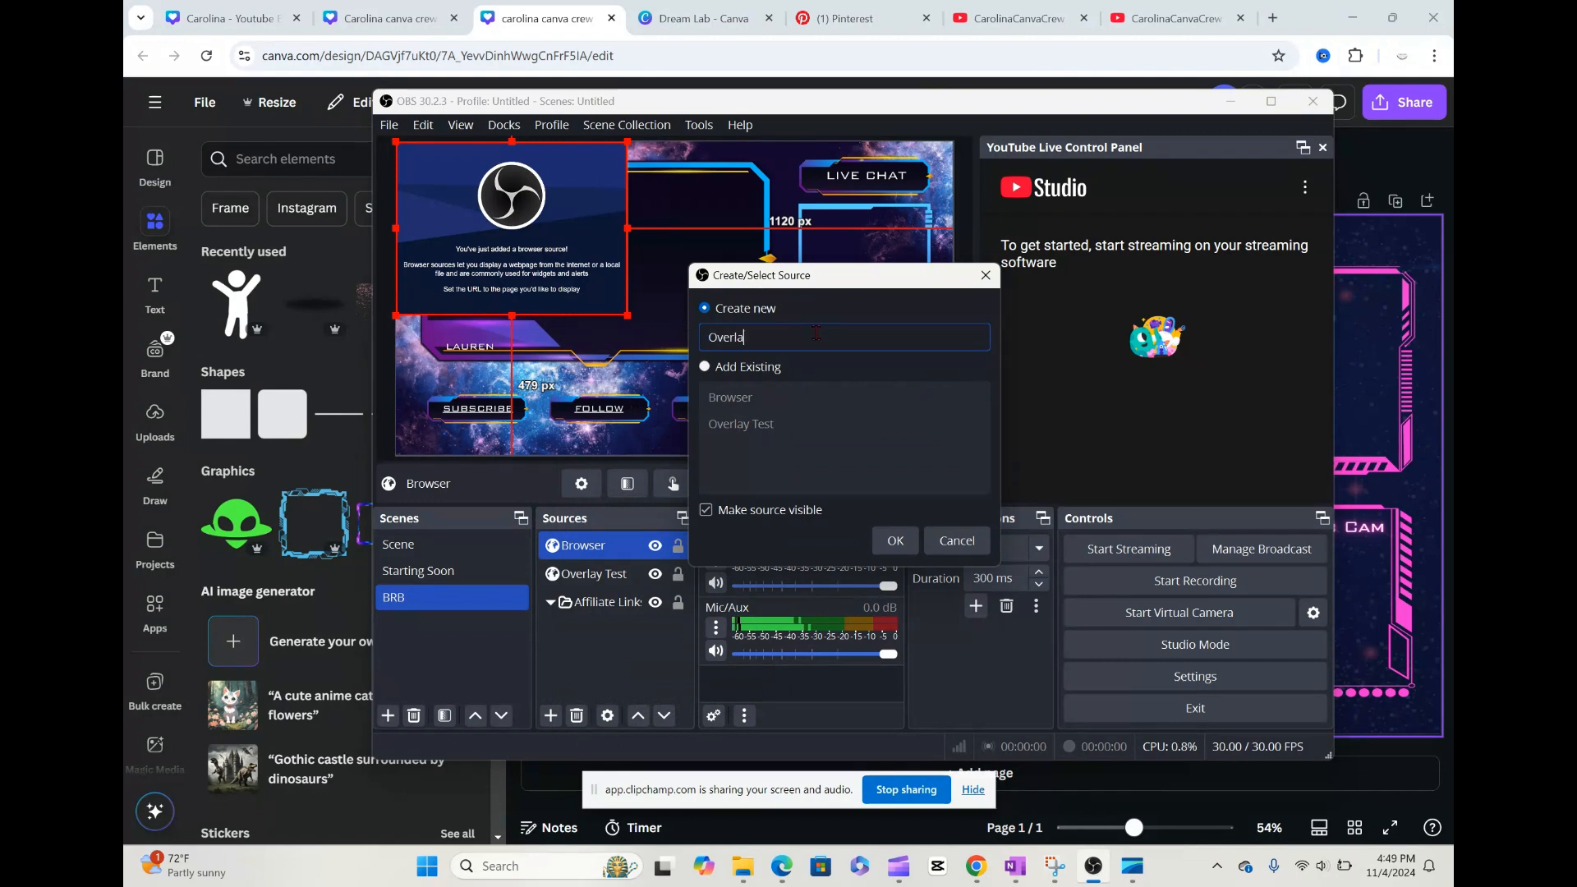
{"action": "type", "text": "y Test 2"}
{"action": "left_click", "coordinate": [895, 541]}
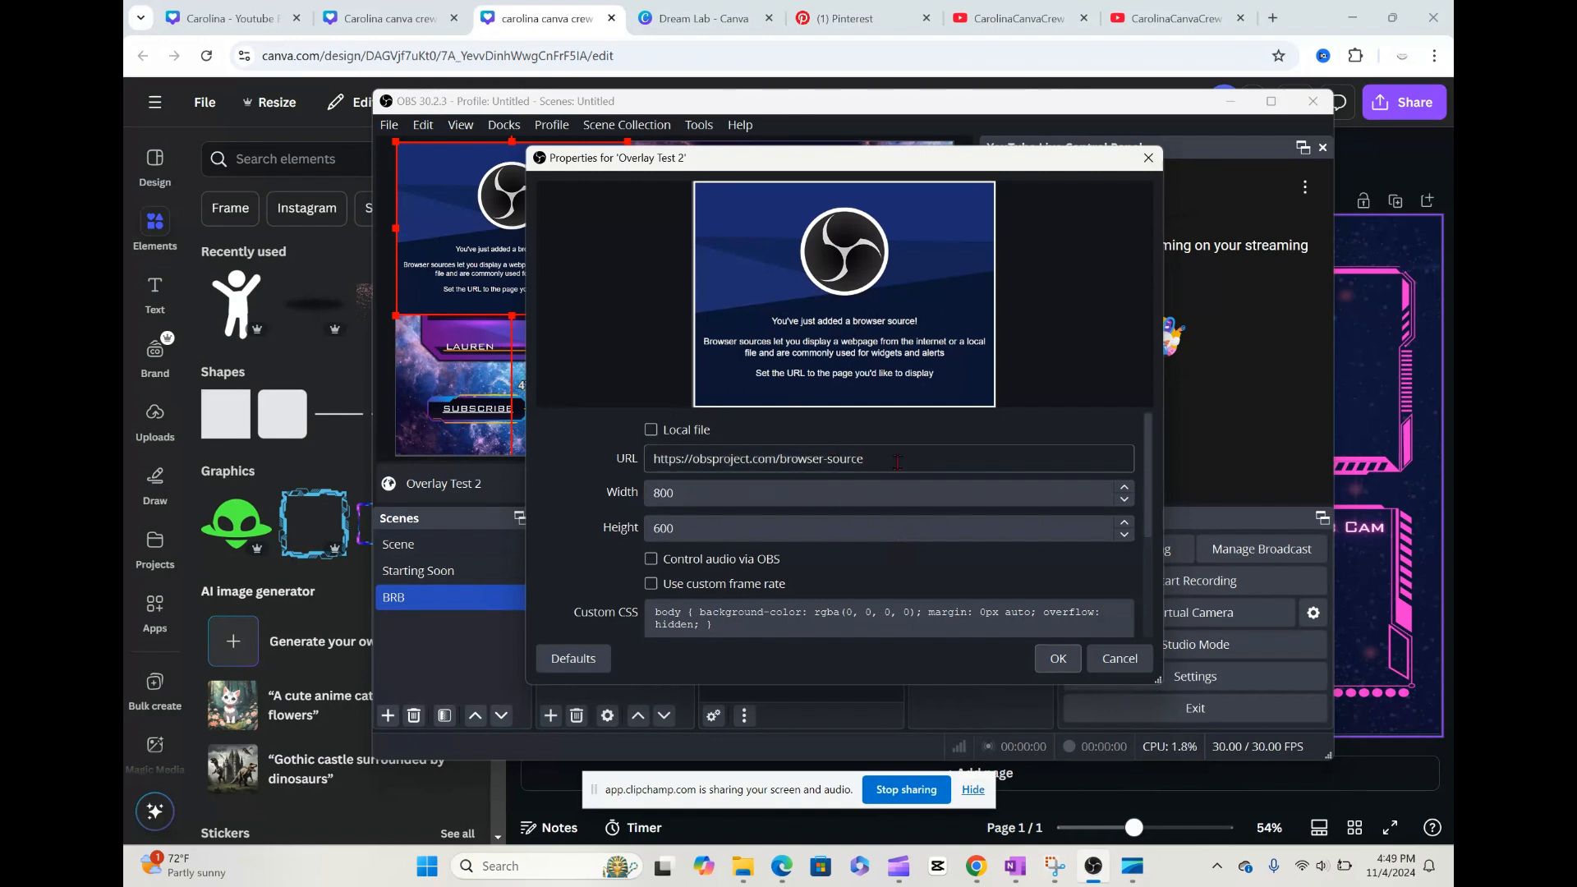
Step: Set the Overlay Test 2 source to use a local file, leaving the file unselected
{"action": "left_click", "coordinate": [651, 430]}
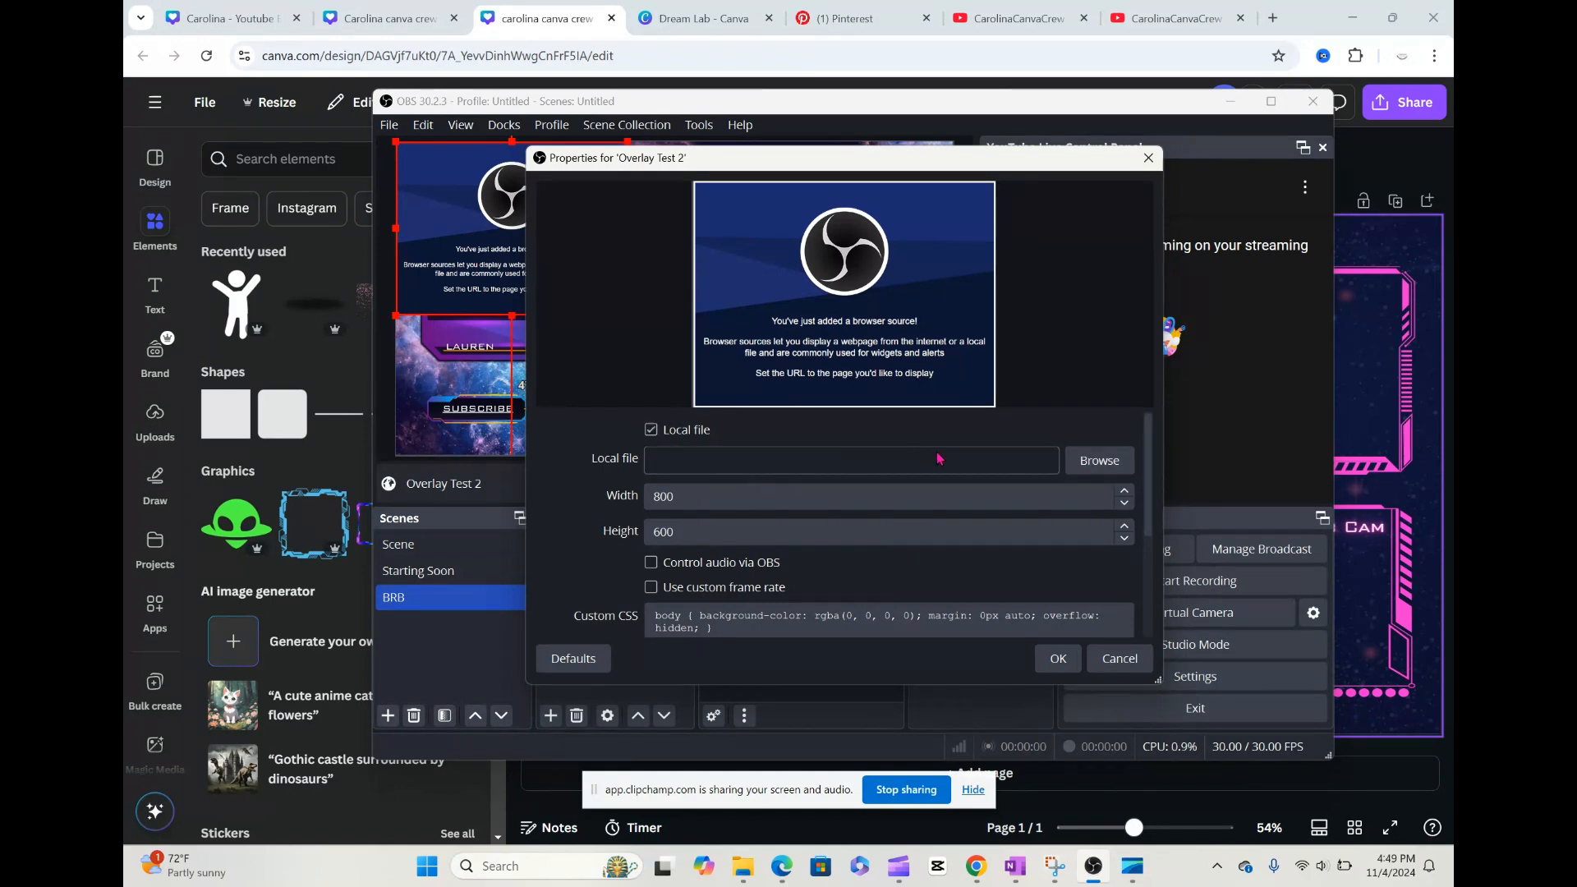
{"action": "left_click", "coordinate": [1099, 460]}
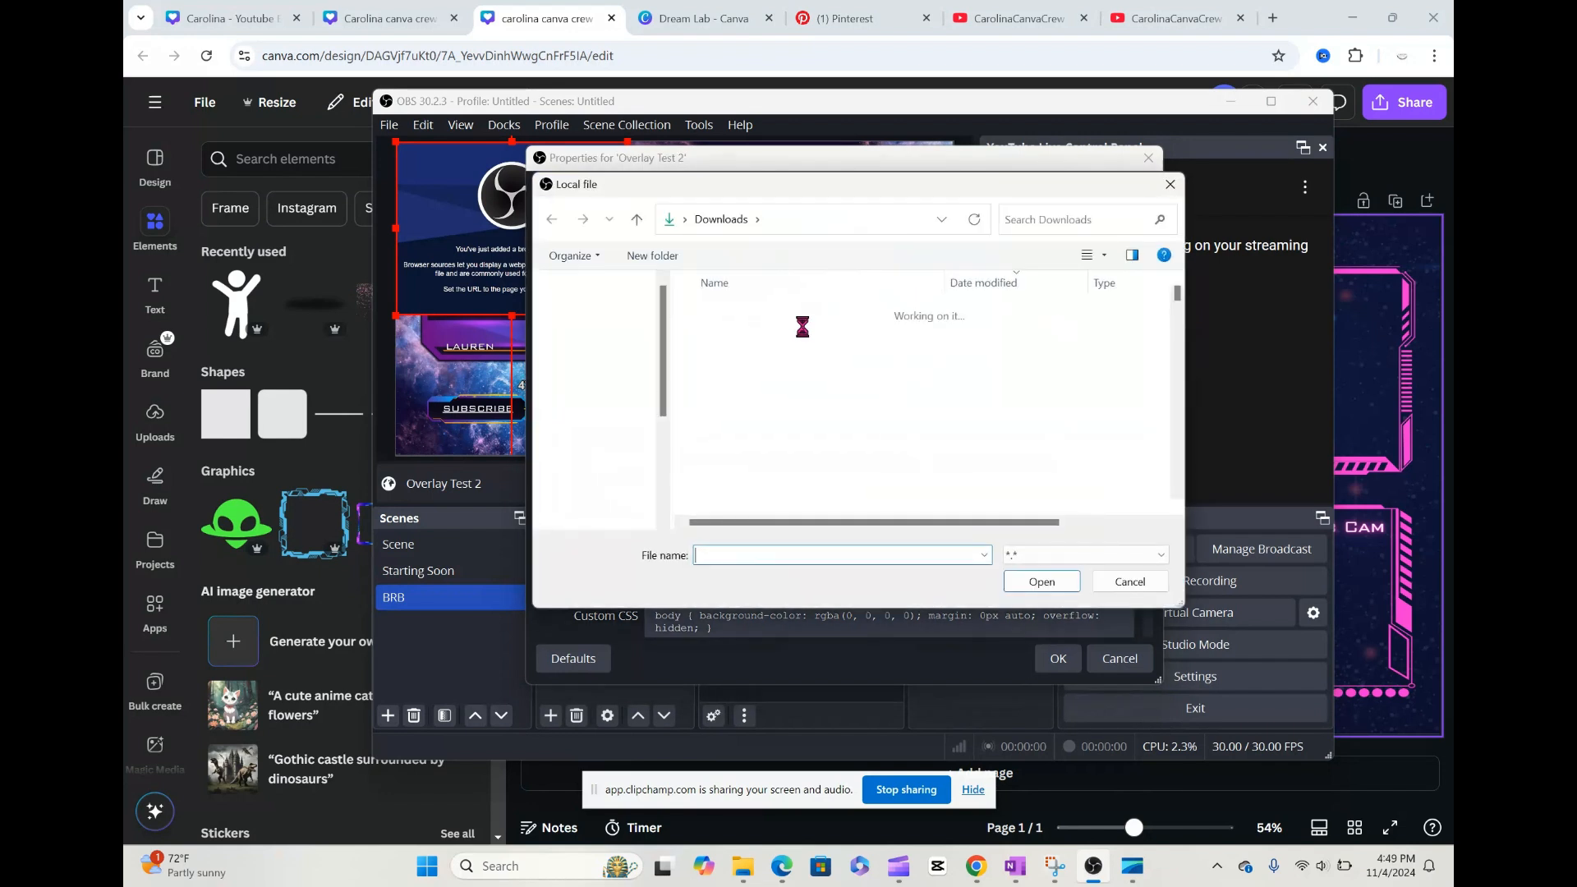
{"action": "left_click", "coordinate": [1171, 185]}
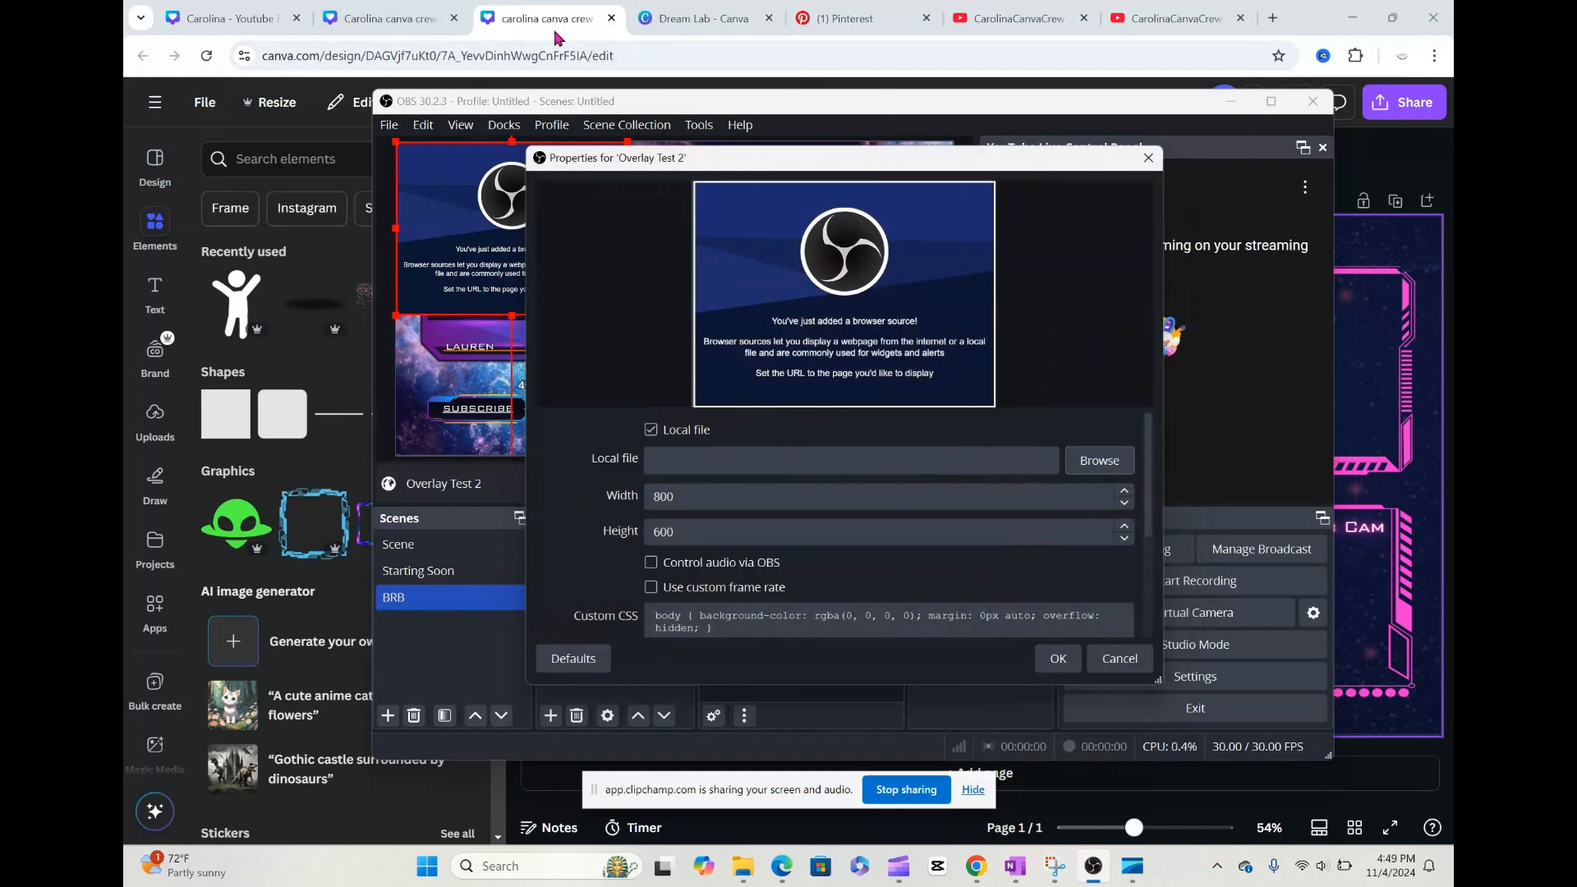
Step: Switch back to the Canva overlay design and download it as a PNG at size 1
{"action": "left_click", "coordinate": [545, 20]}
{"action": "left_click", "coordinate": [1408, 115]}
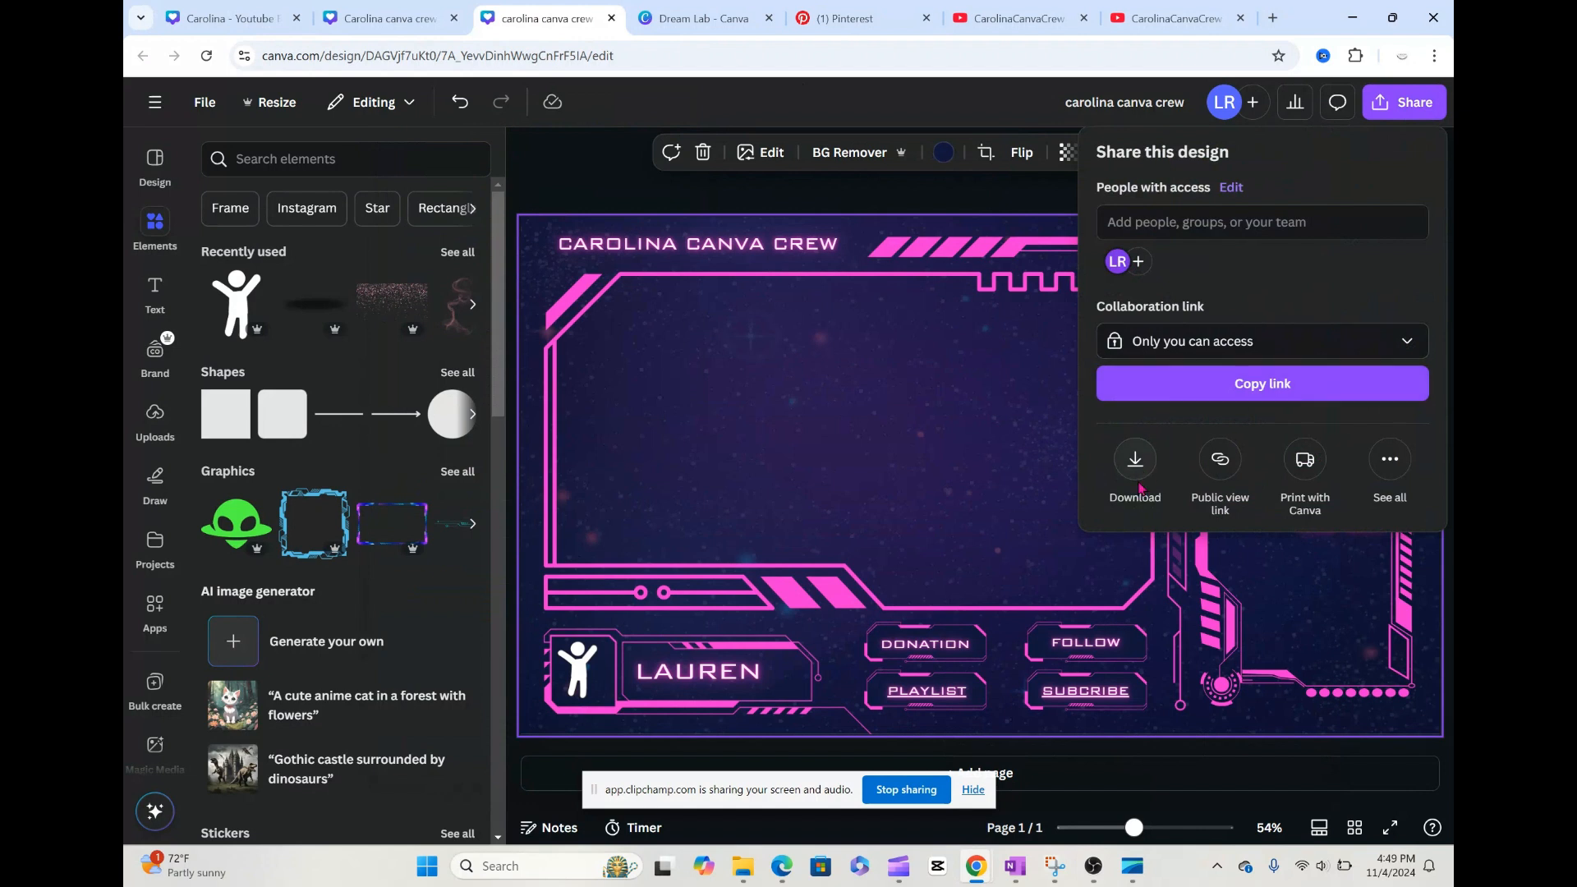
{"action": "left_click", "coordinate": [1136, 461]}
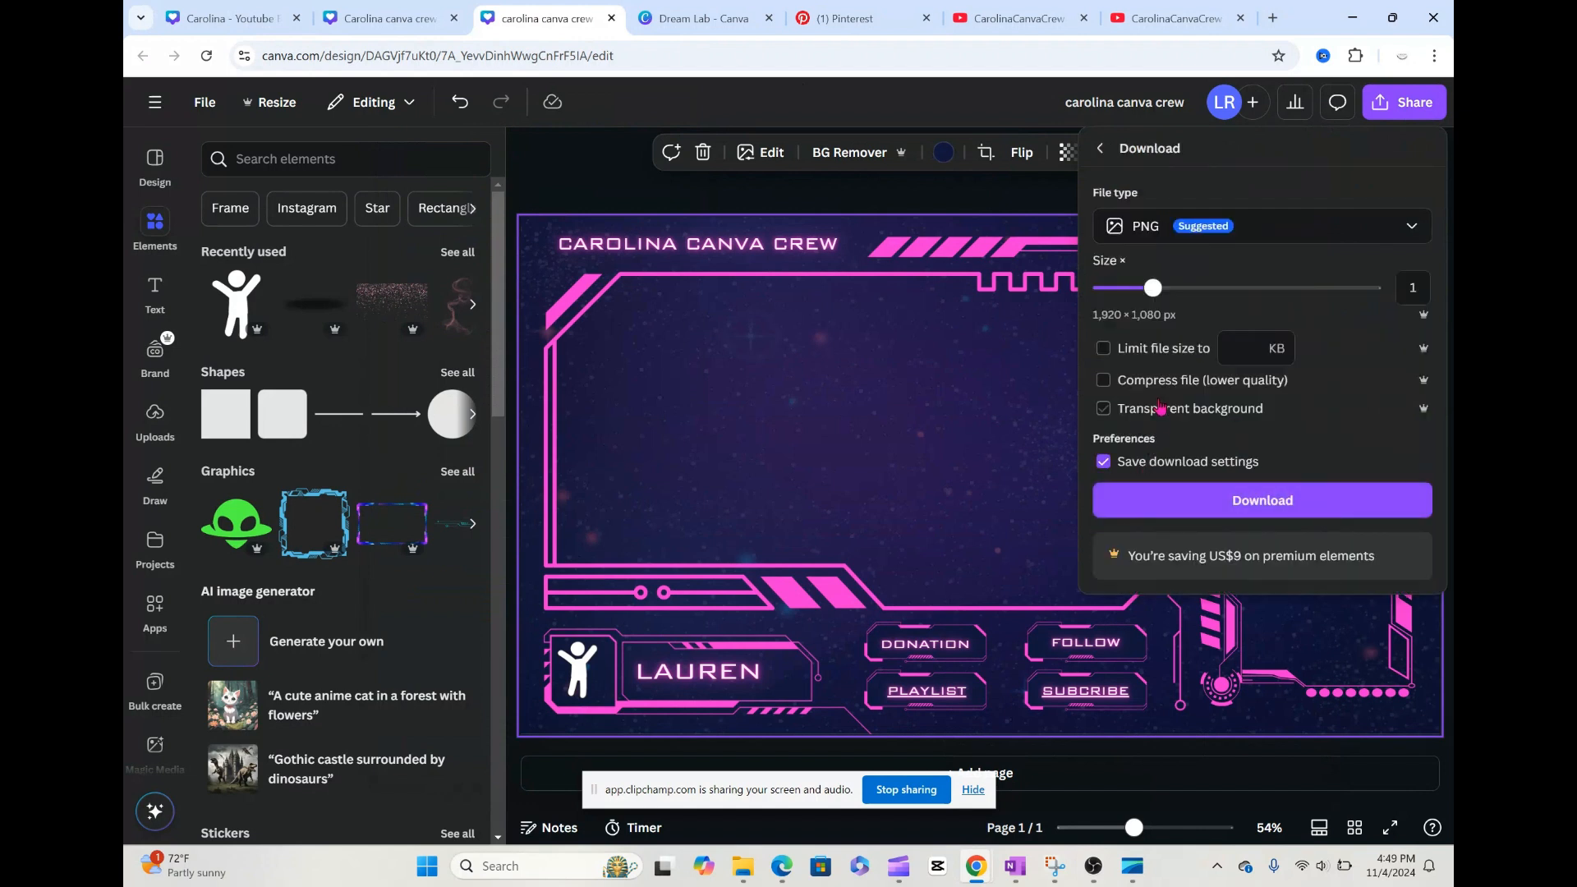
{"action": "left_click", "coordinate": [1187, 499]}
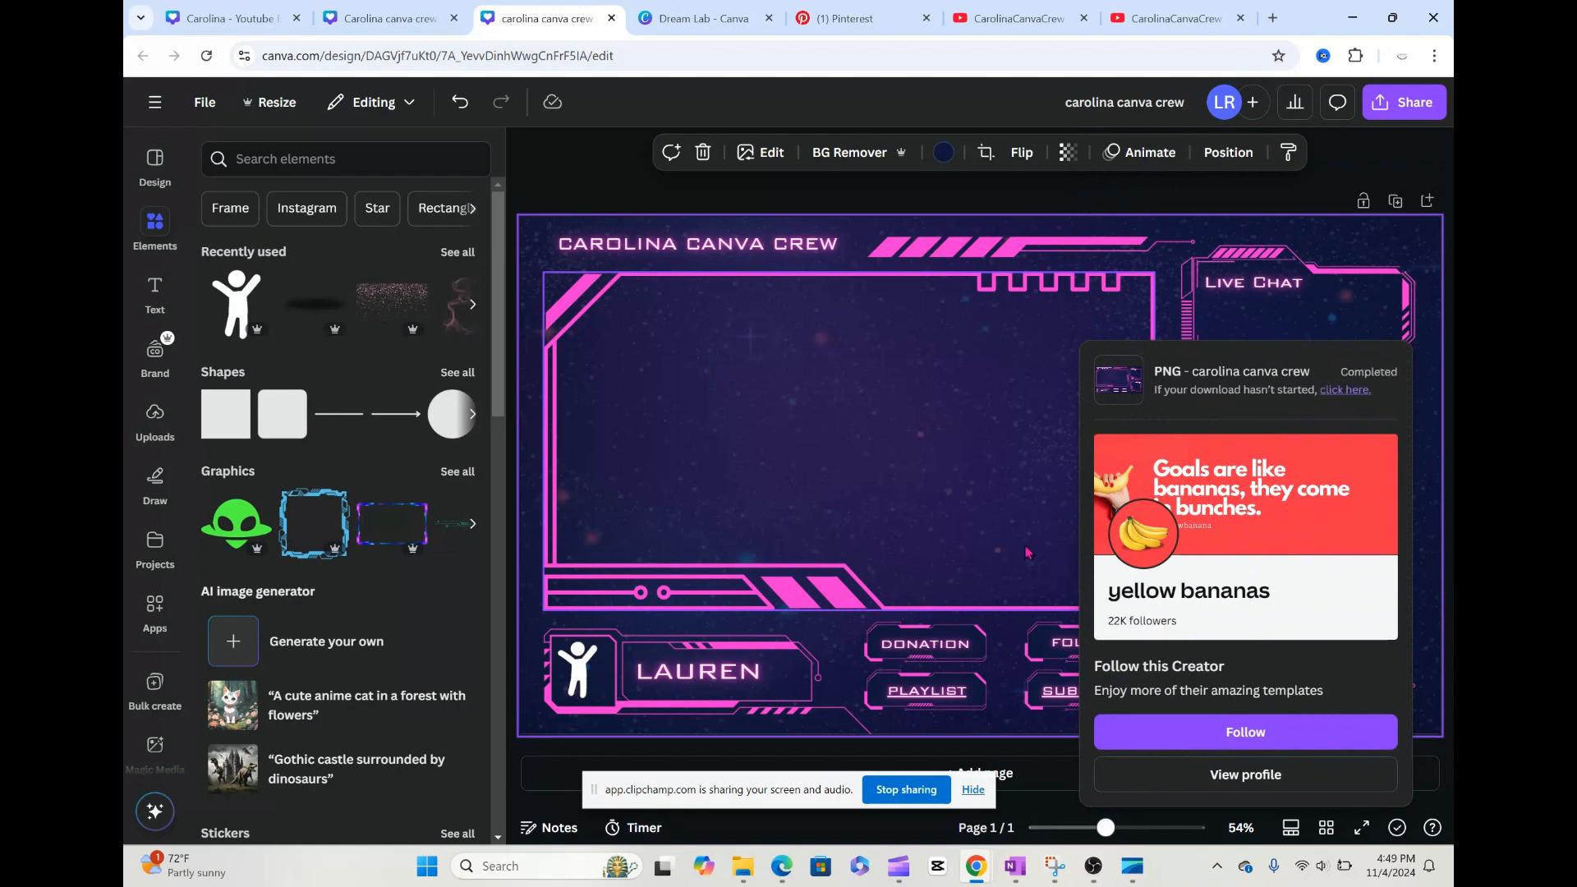
Step: Switch to OBS and choose the carolina canva crew PNG from Downloads as the local file for Overlay Test 2
{"action": "left_click", "coordinate": [1092, 868]}
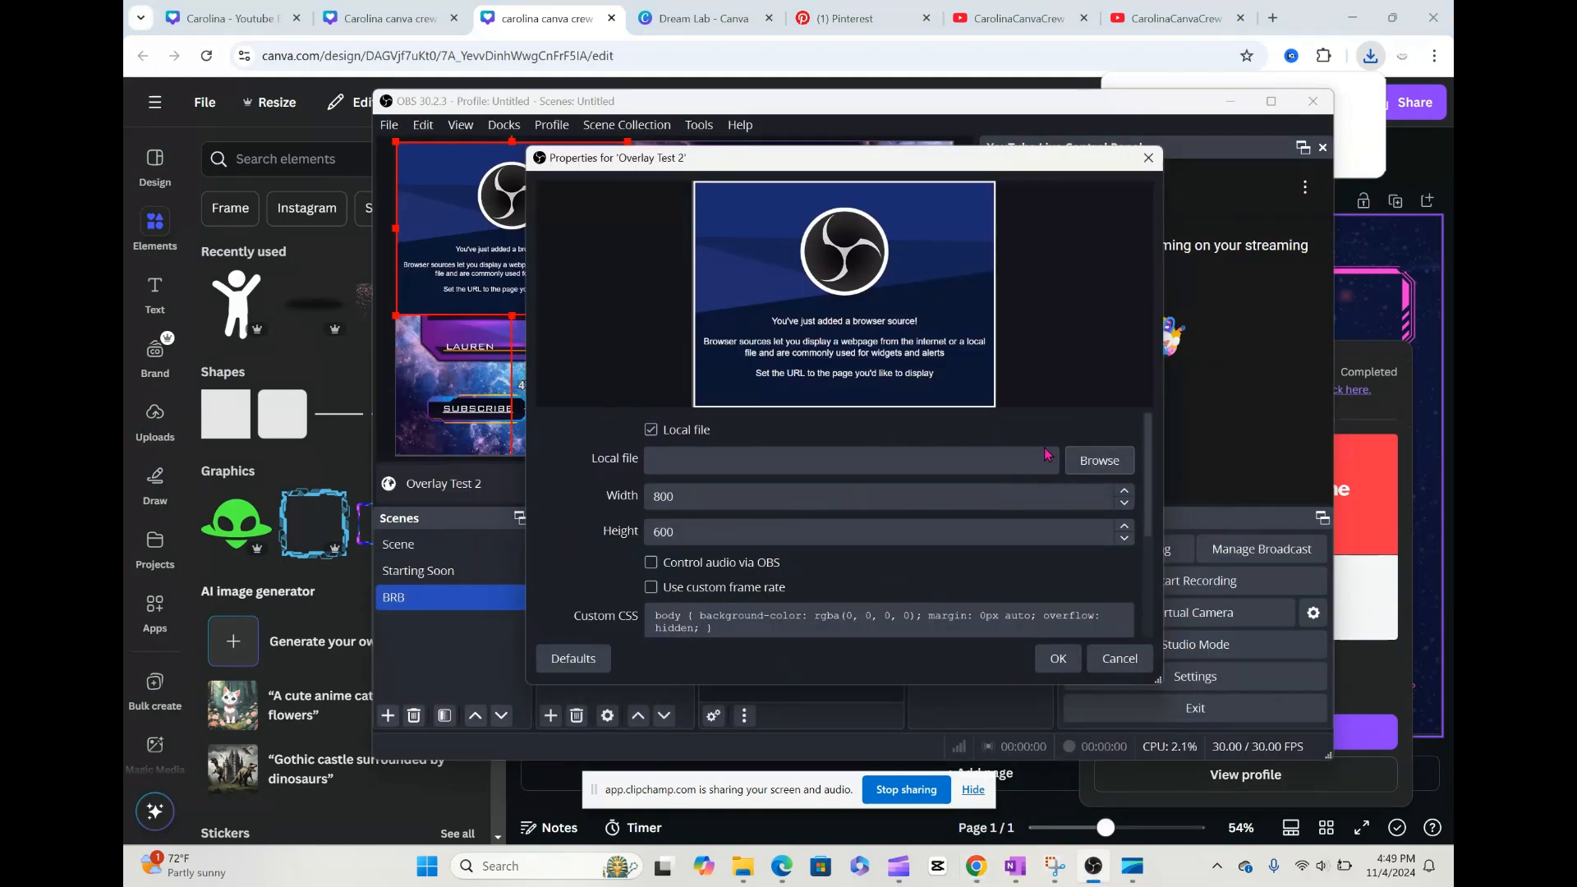
{"action": "left_click", "coordinate": [1076, 466]}
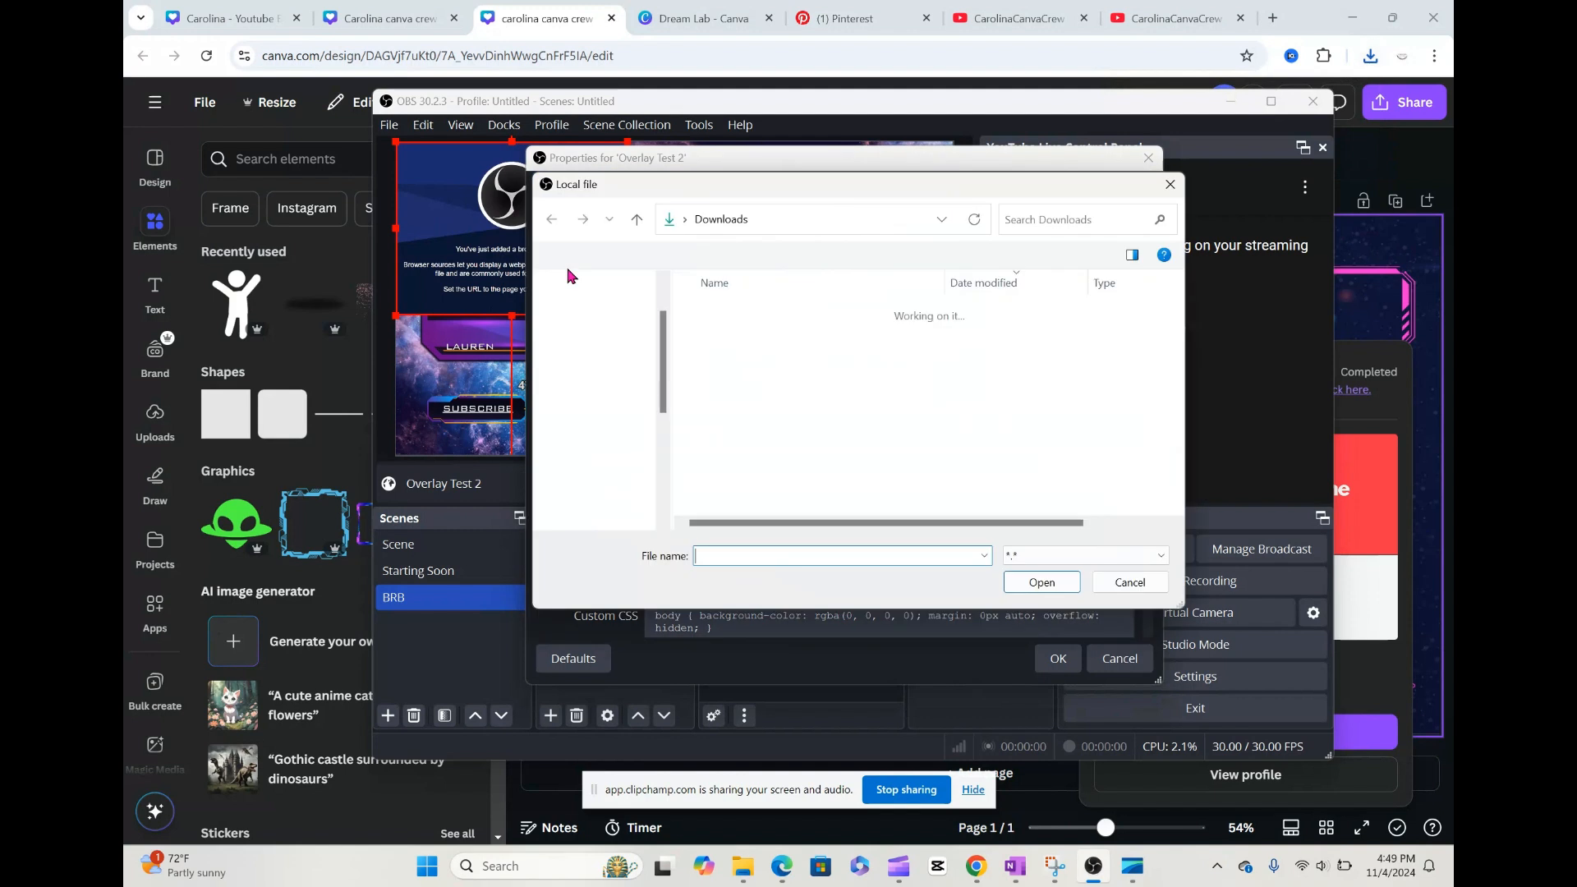
{"action": "left_click", "coordinate": [620, 371]}
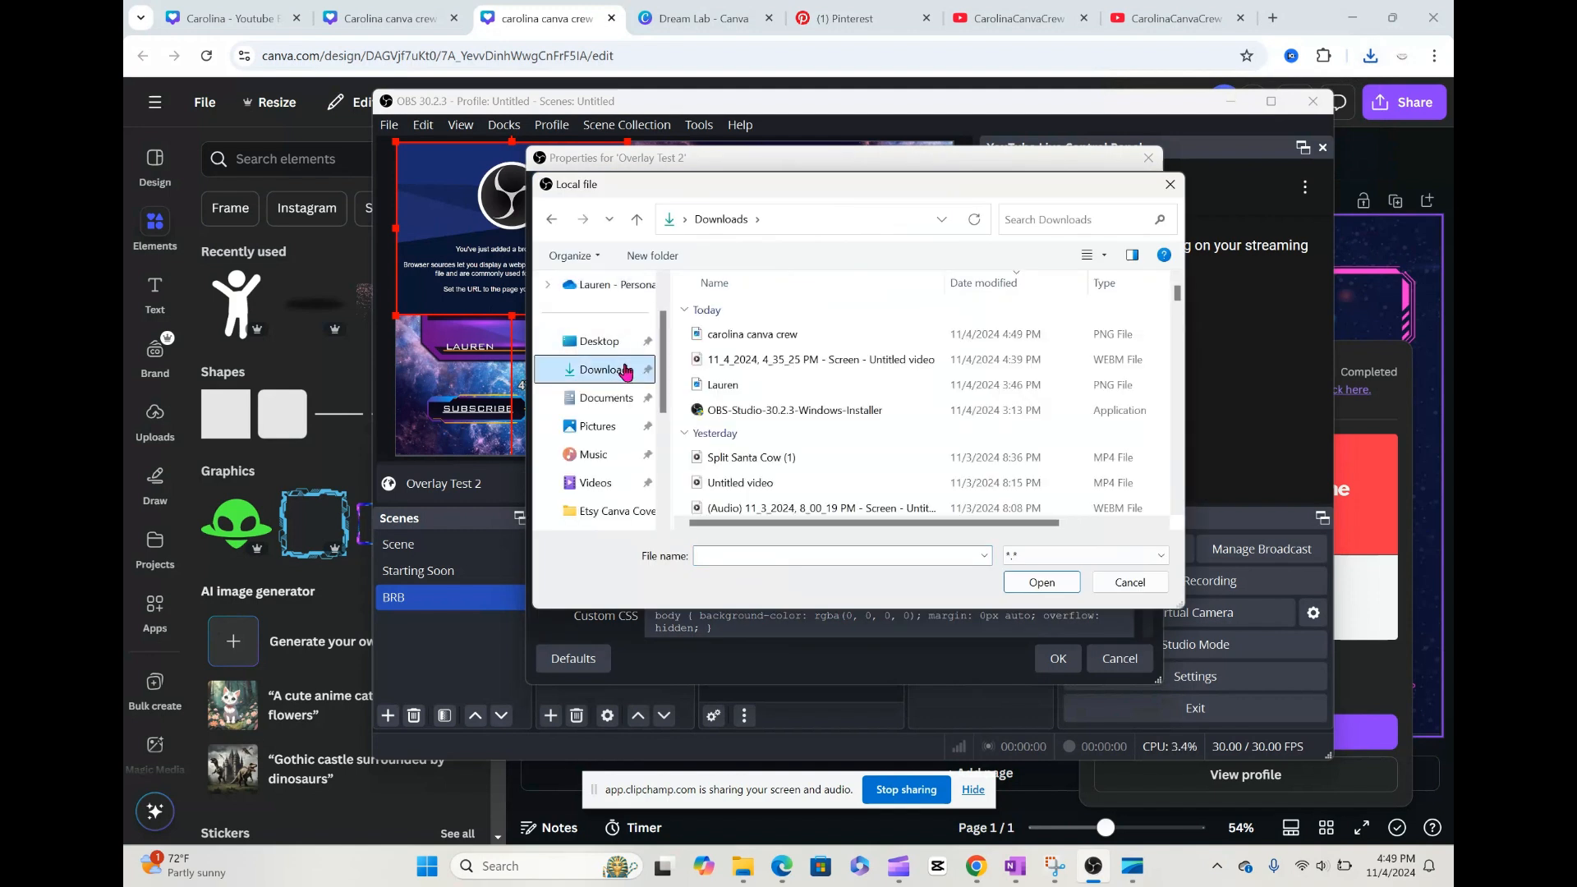
{"action": "left_click", "coordinate": [773, 336]}
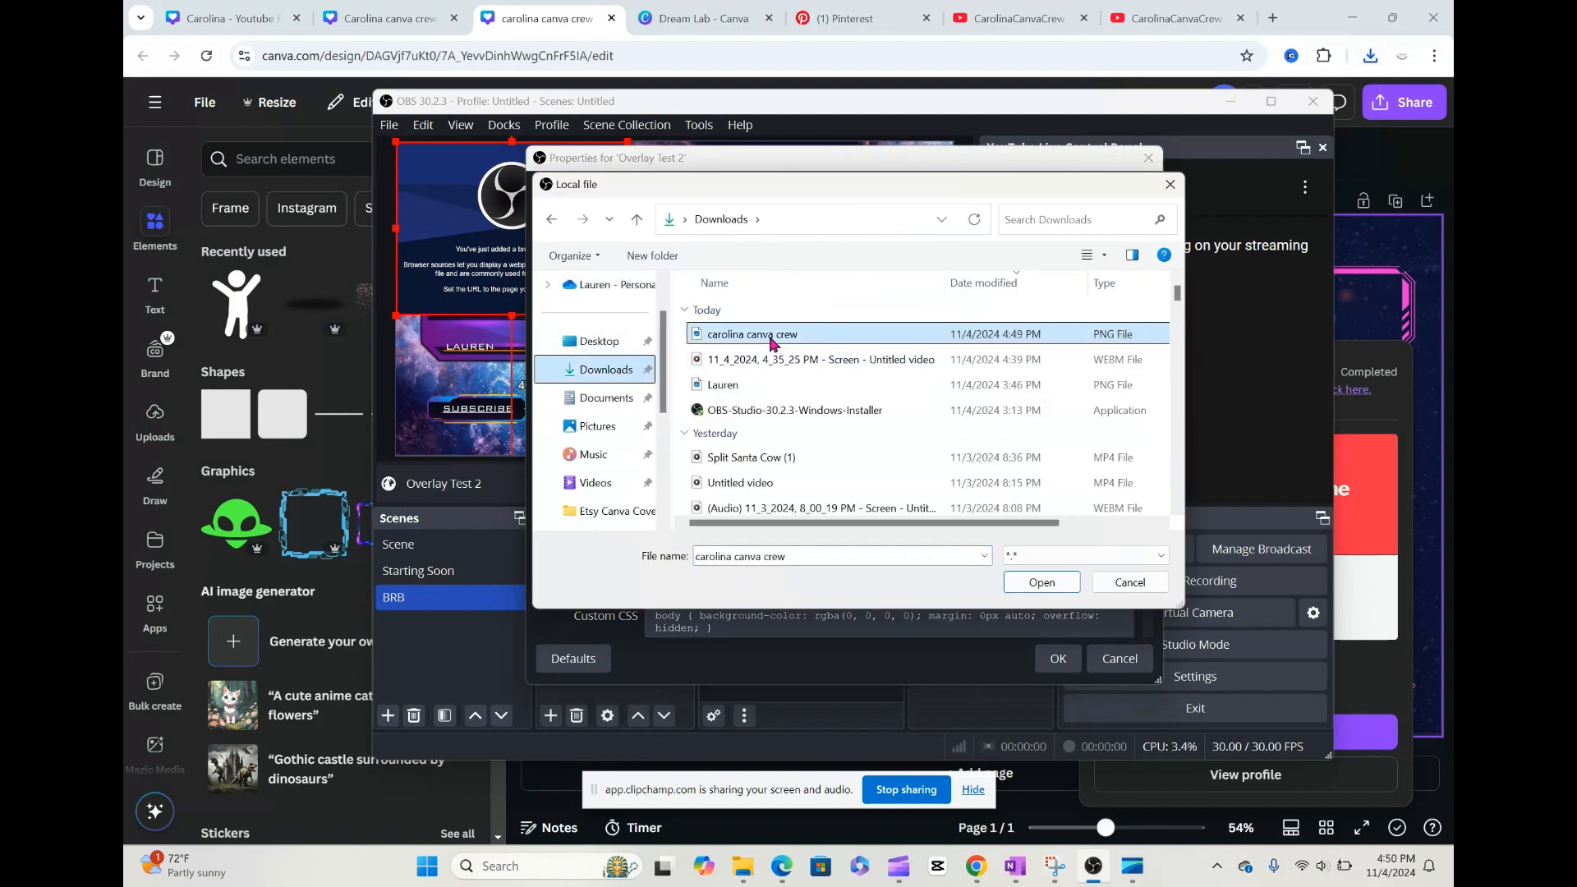
{"action": "left_click", "coordinate": [1042, 582]}
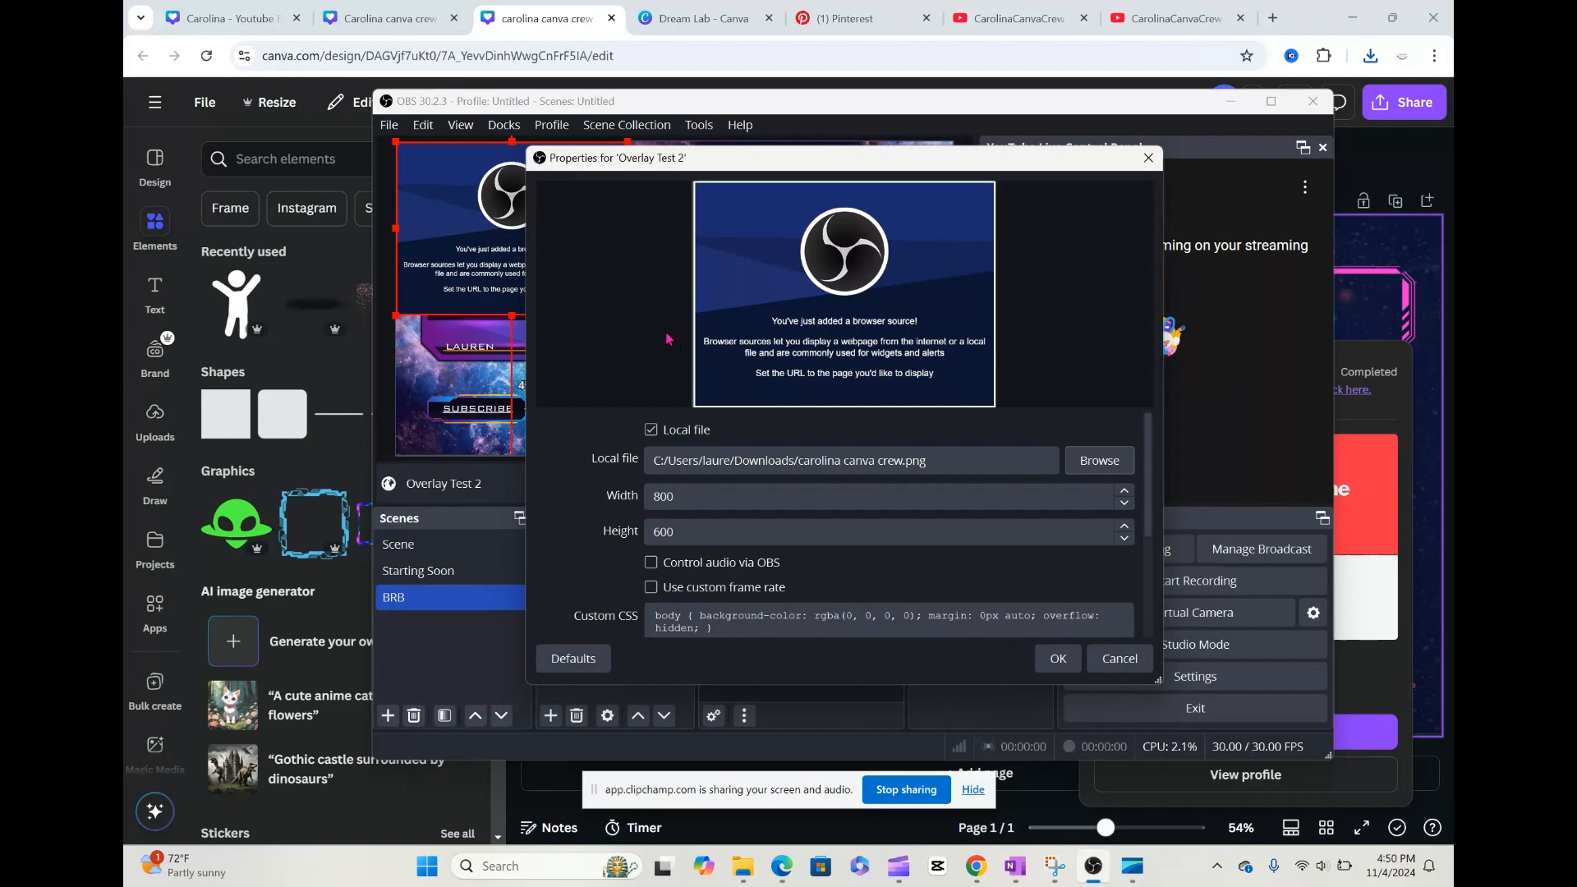
Step: Check the Twitch Overlay dimensions in Canva, then set the Overlay Test 2 source to width 1920 and height 1080 in OBS
{"action": "left_click", "coordinate": [408, 23]}
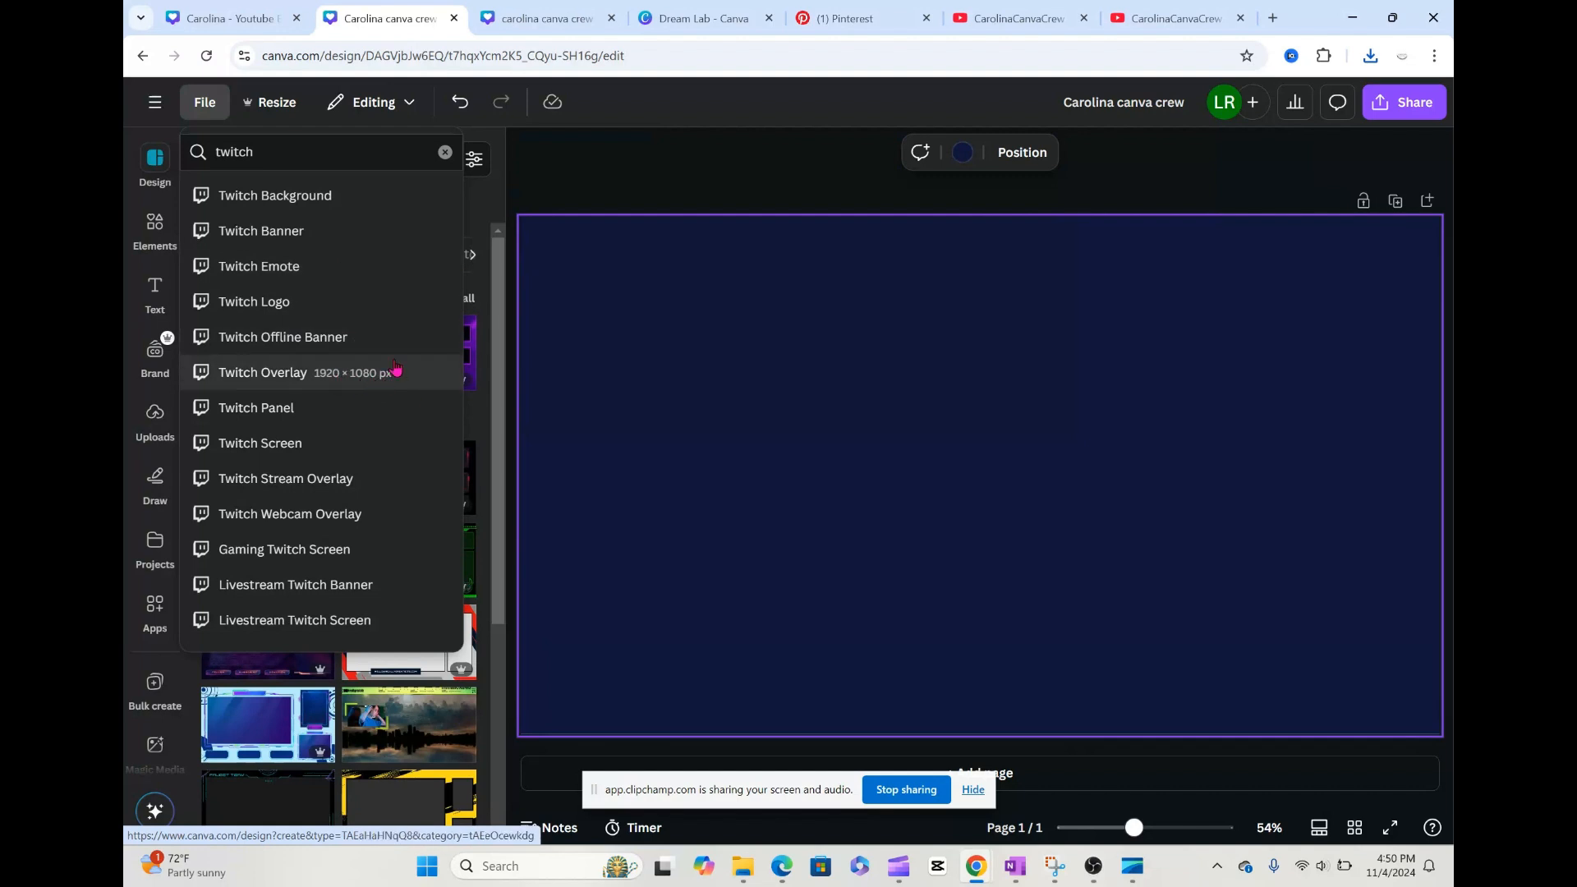
{"action": "left_click", "coordinate": [1093, 864]}
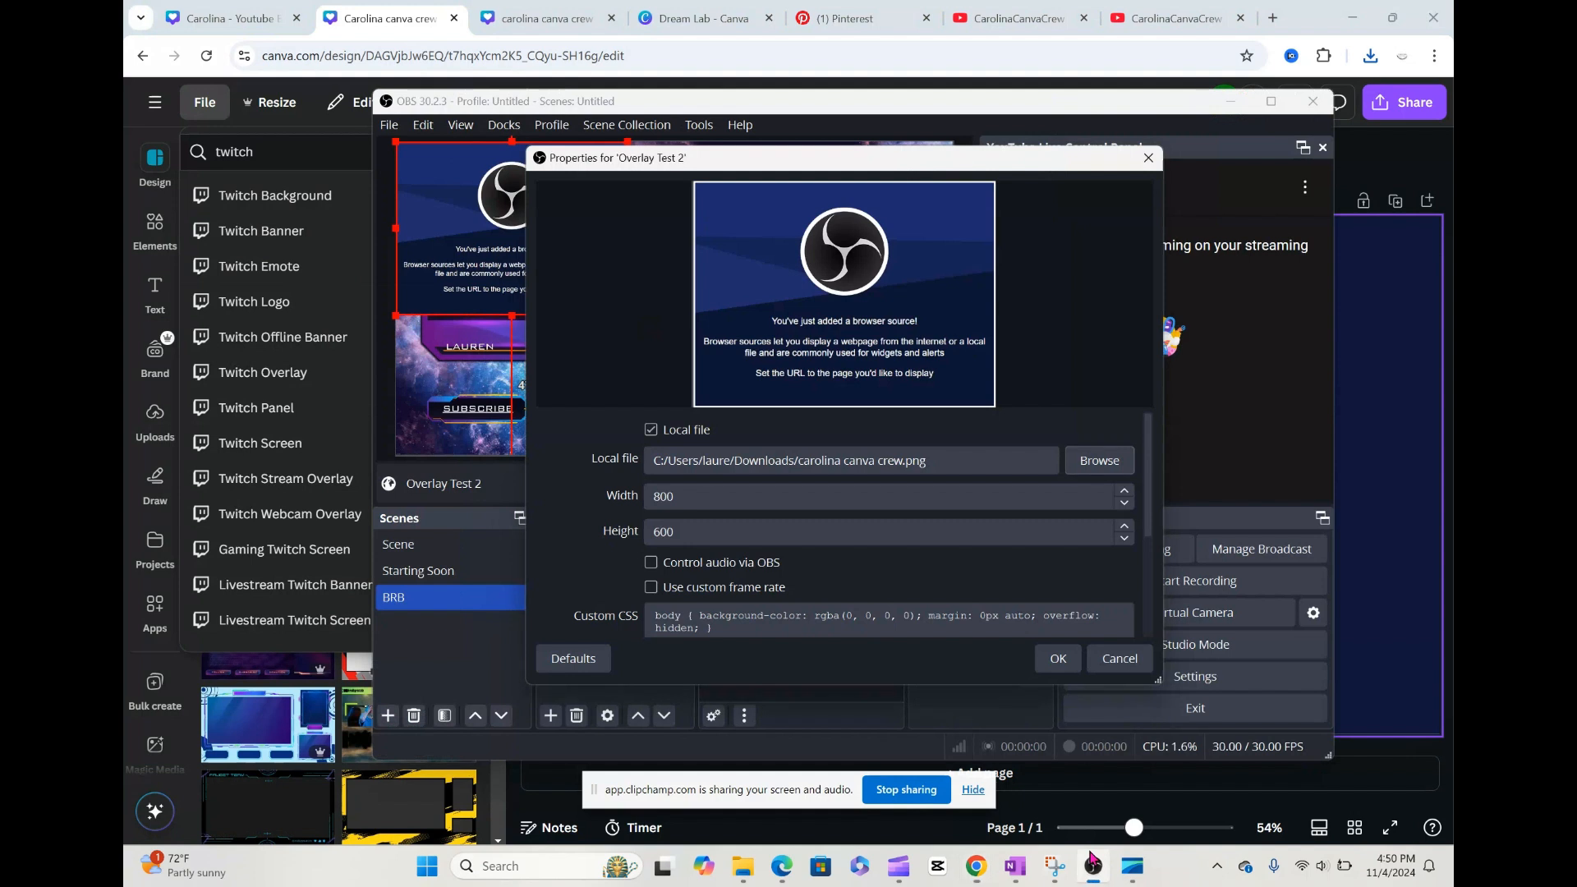
{"action": "left_click", "coordinate": [654, 499]}
{"action": "left_click_drag", "start_coordinate": [679, 499], "coordinate": [649, 508]}
{"action": "type", "text": "1"}
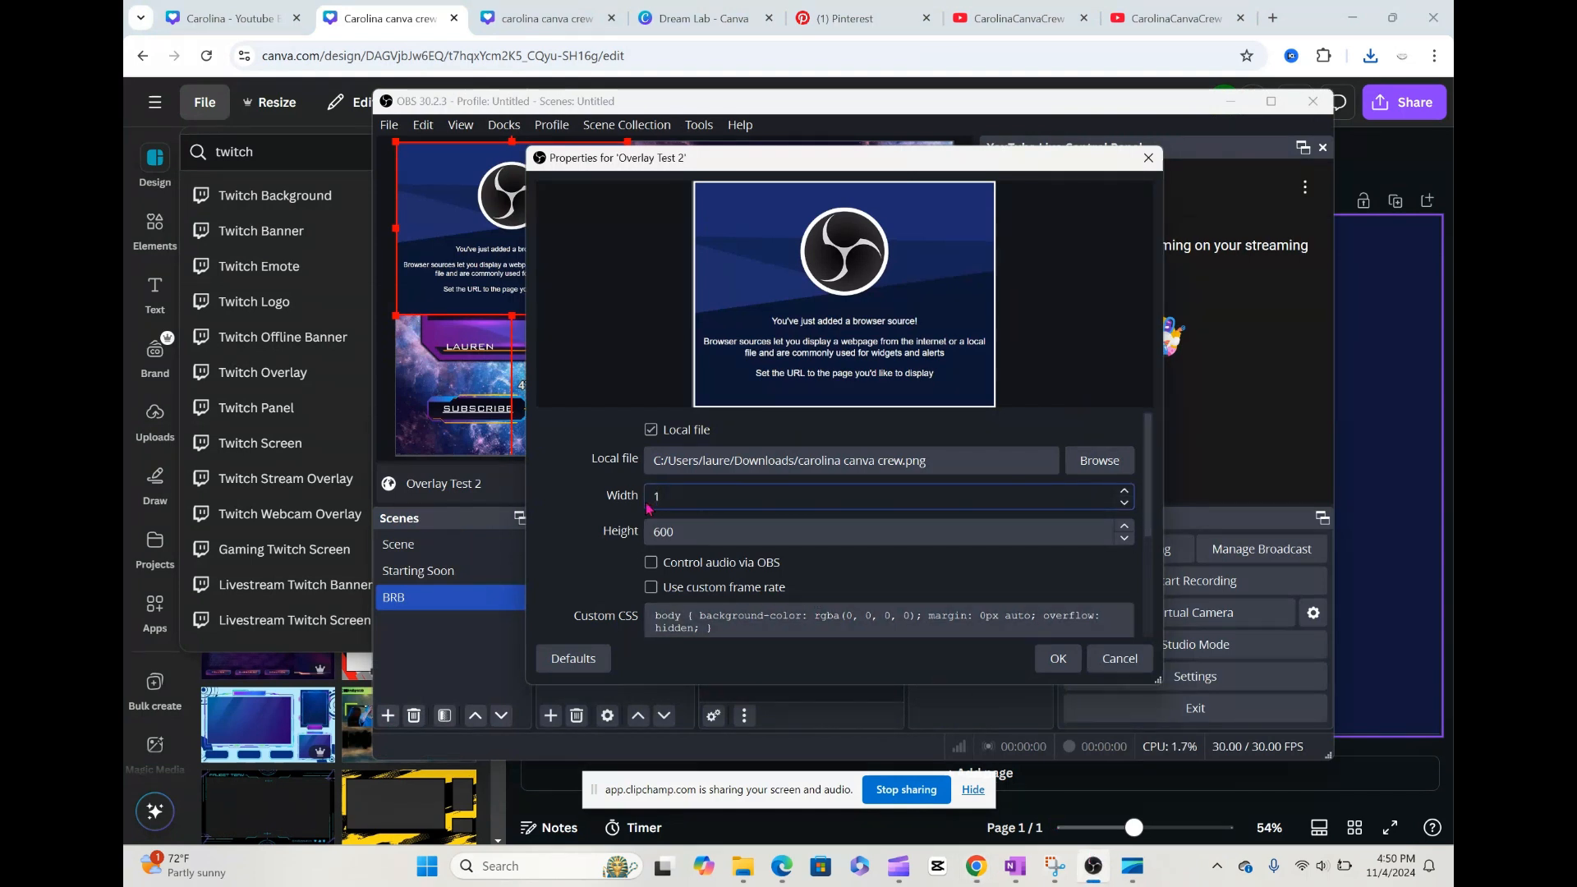
{"action": "type", "text": "920"}
{"action": "left_click", "coordinate": [686, 532]}
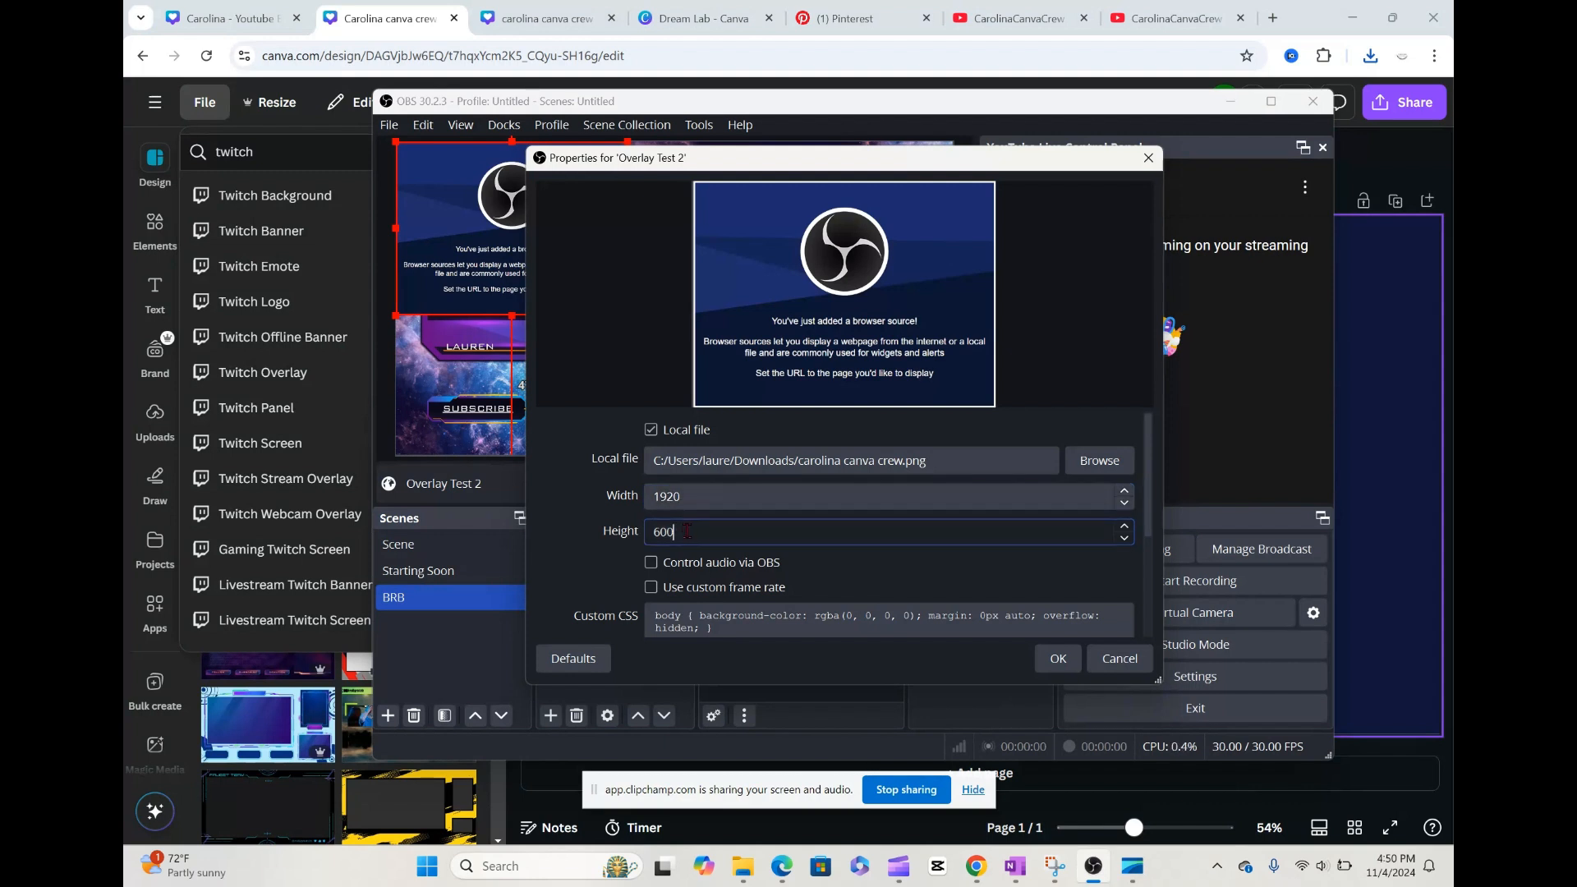
{"action": "key", "text": "BackSpace"}
{"action": "key", "text": "BackSpace"}
{"action": "key", "text": "BackSpace"}
{"action": "type", "text": "1080"}
{"action": "left_click", "coordinate": [1058, 658]}
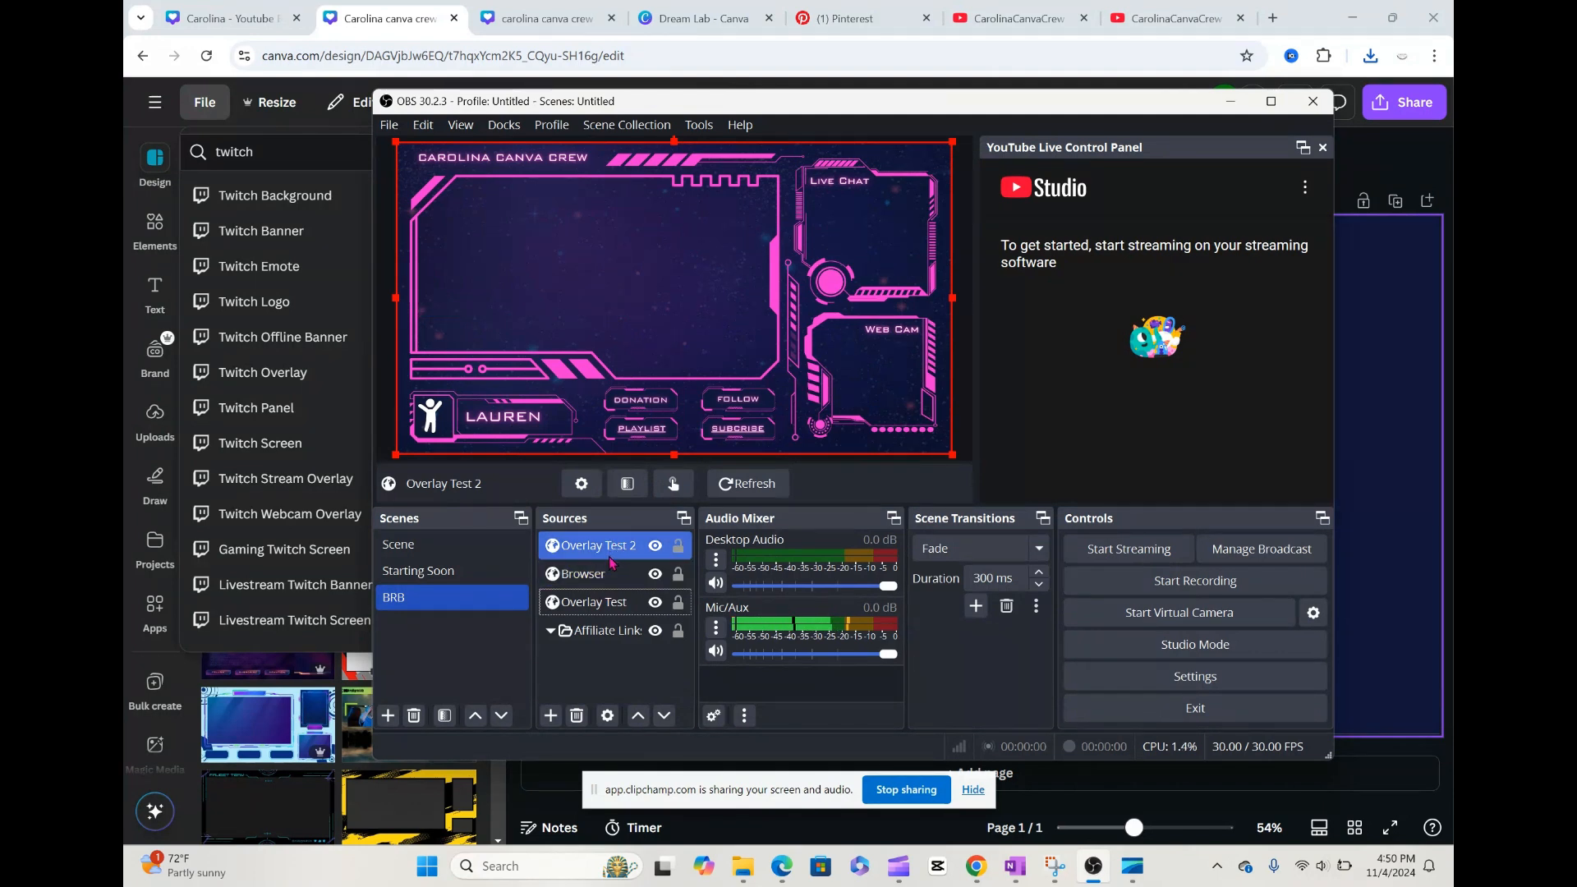
{"action": "left_click", "coordinate": [608, 603], "text": "ctrl"}
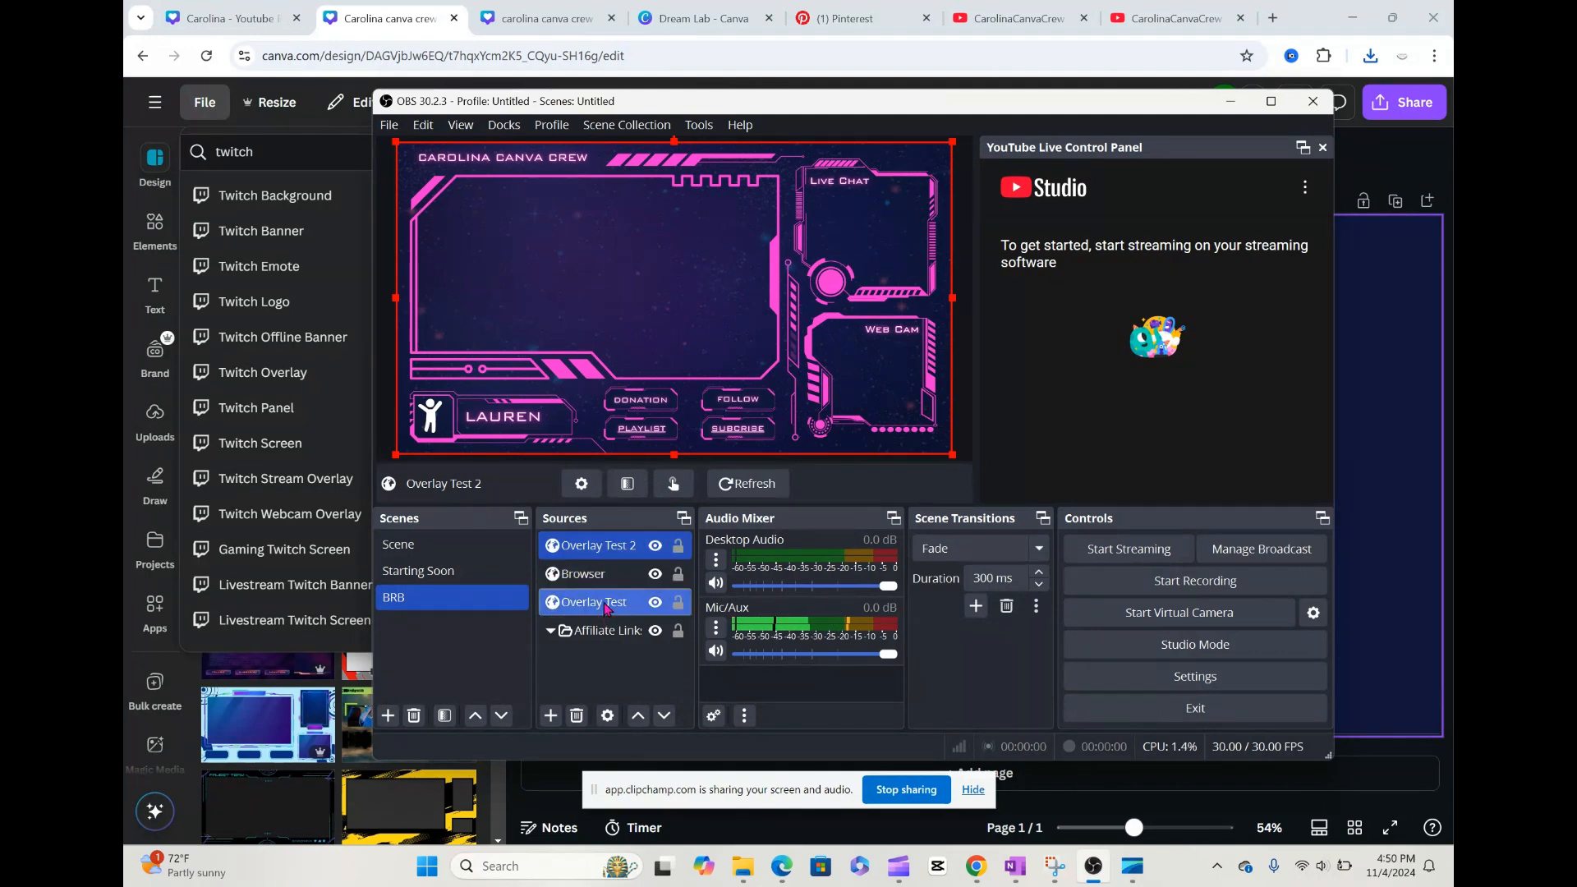
{"action": "left_click", "coordinate": [605, 546], "text": "ctrl"}
{"action": "left_click", "coordinate": [605, 546]}
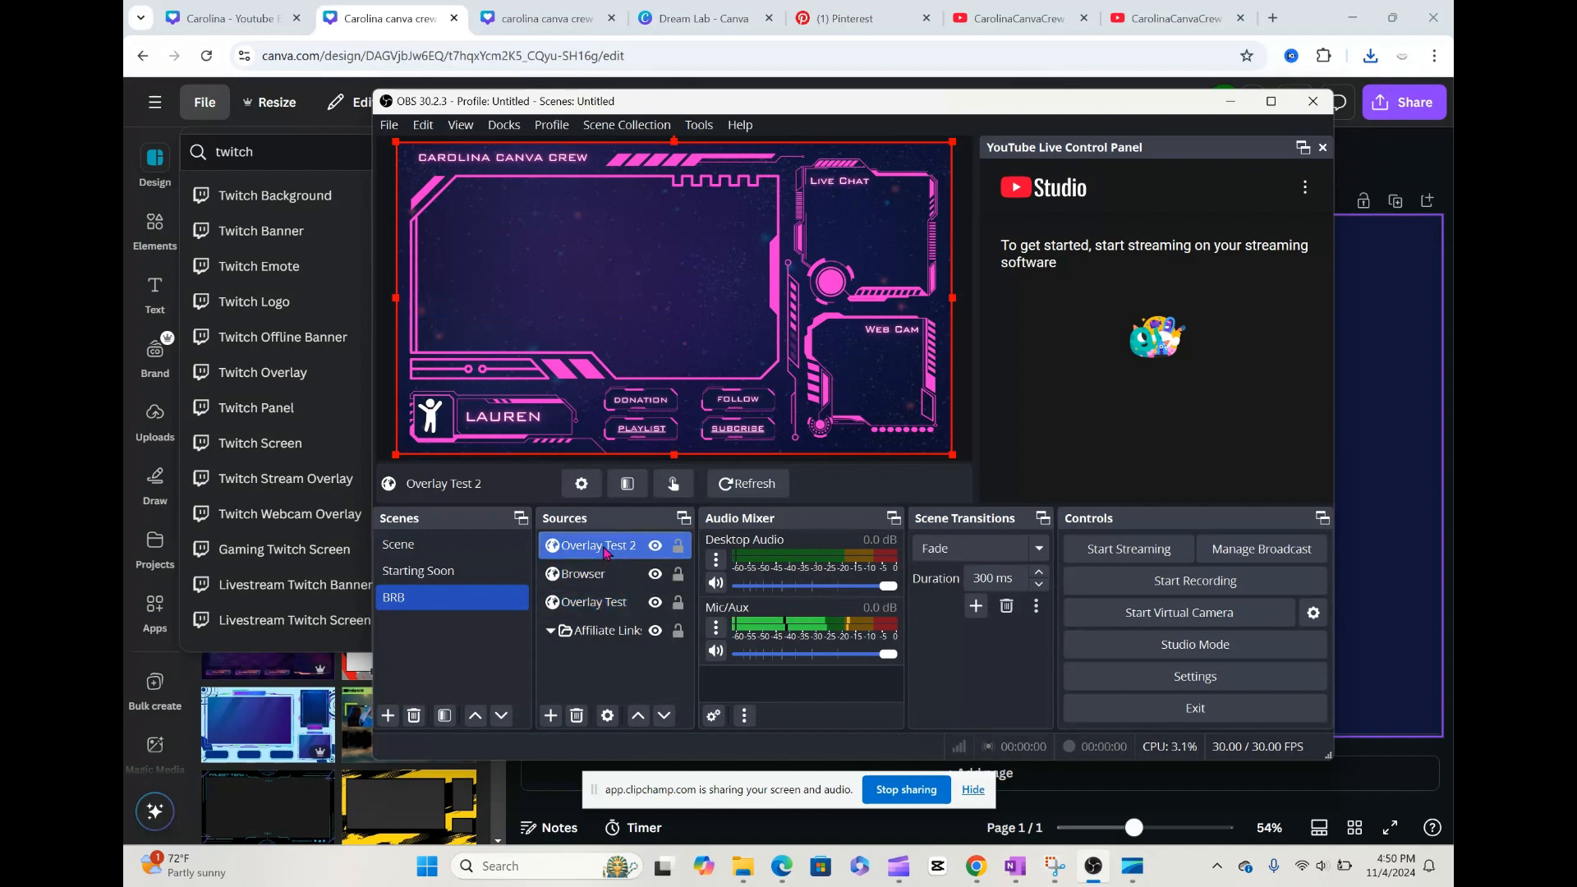